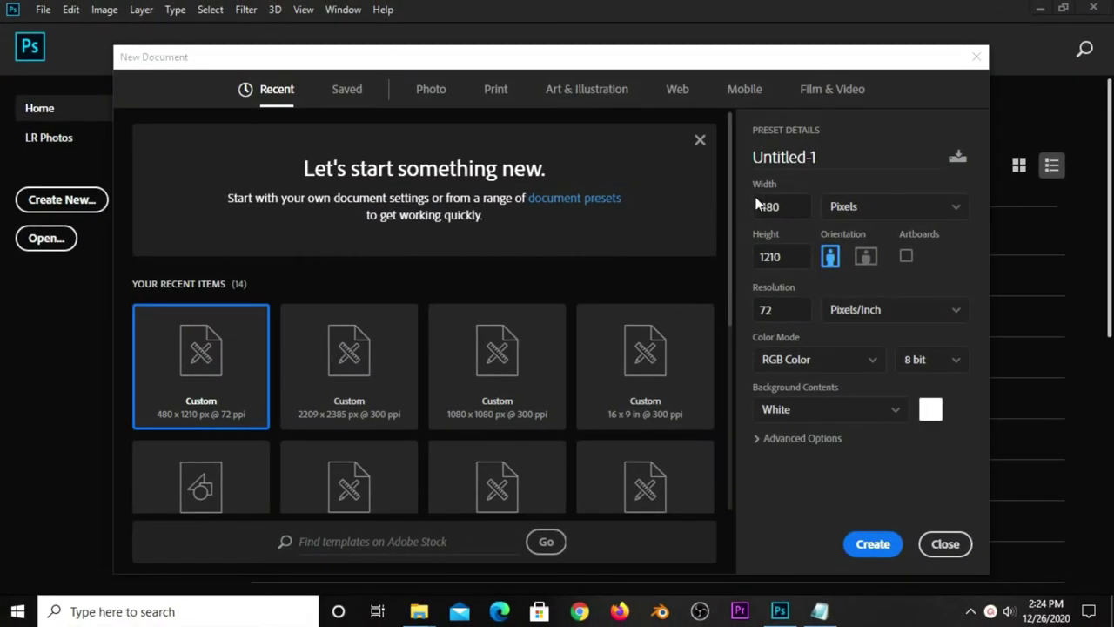
Check width 480, height 1210 and resolution 72 ppi, and create the Untitled-1 document
click(785, 214)
click(790, 254)
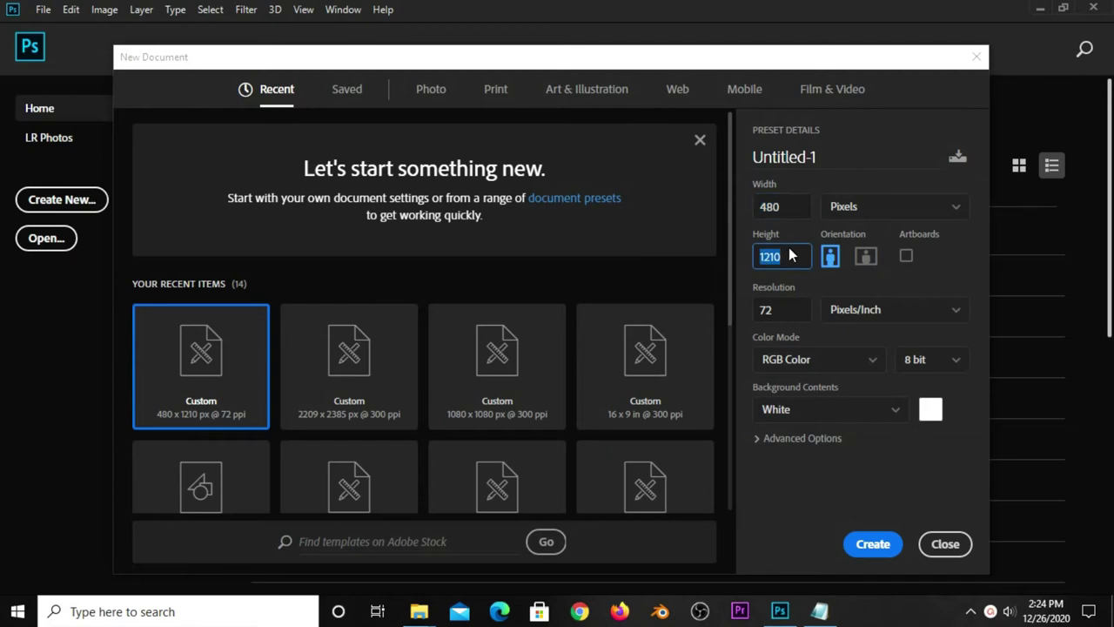
click(796, 311)
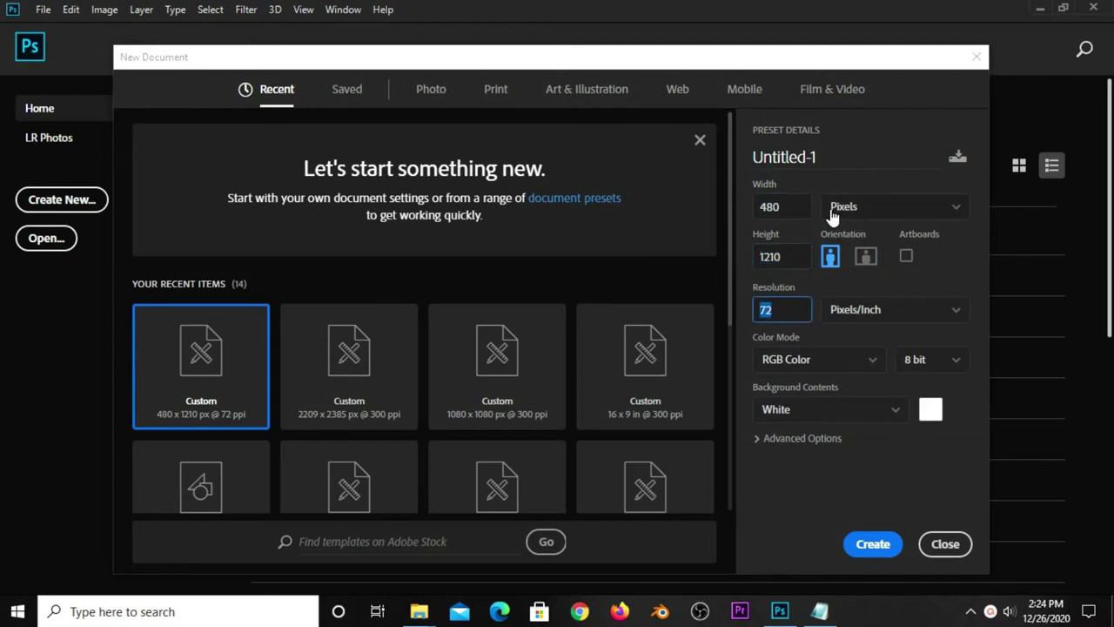
click(874, 545)
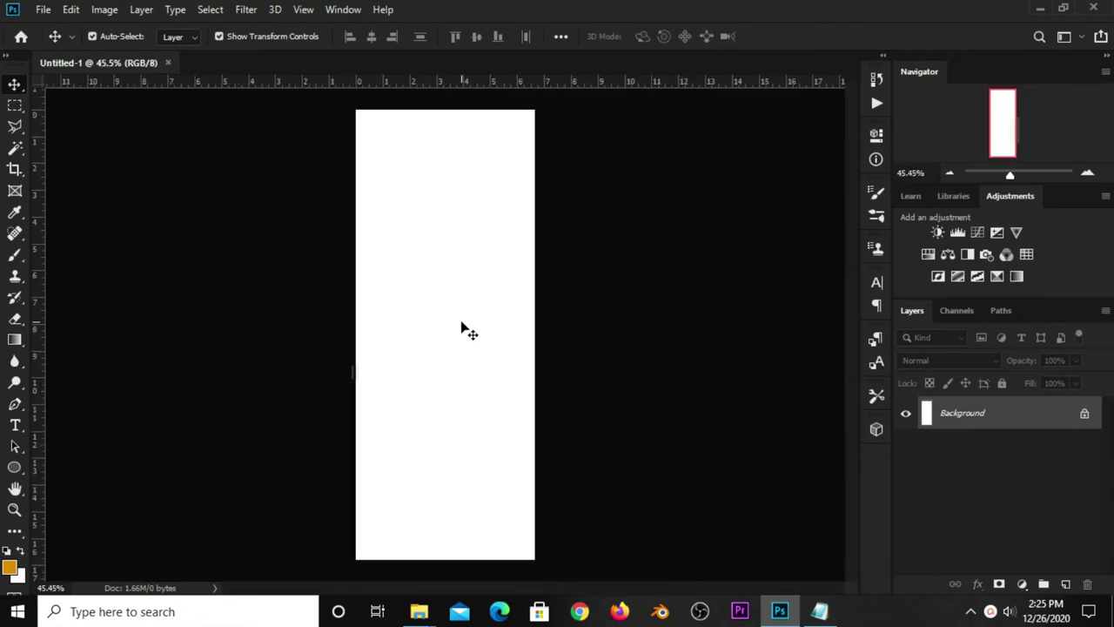
Add a Solid Color fill layer and copy the hex code d79215 from the notes
click(1022, 584)
click(1010, 291)
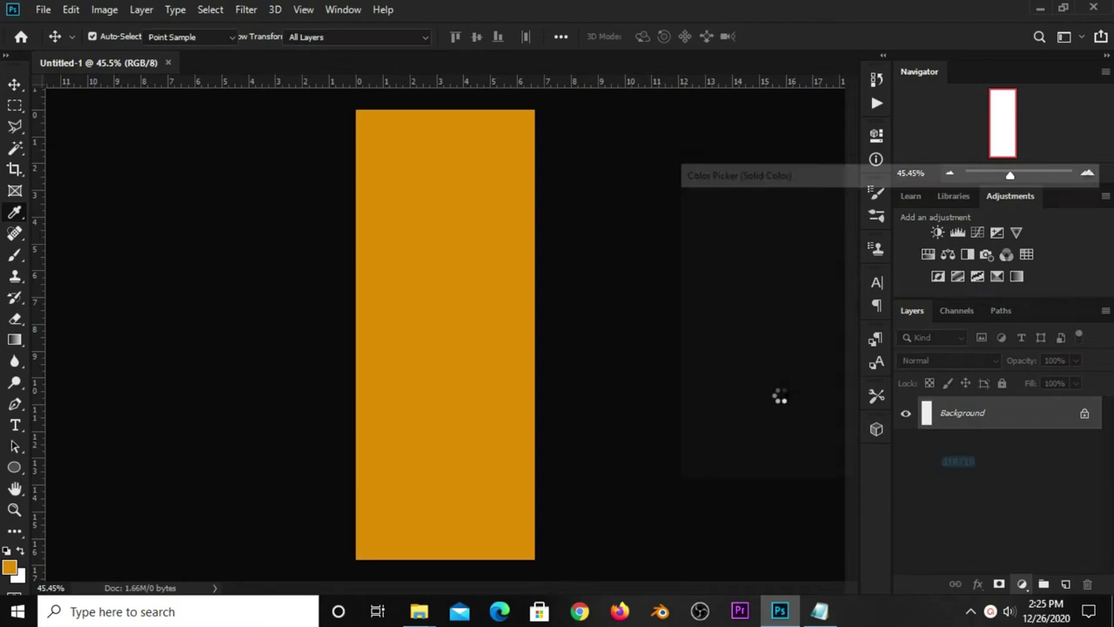
click(819, 611)
double_click(618, 245)
right_click(619, 245)
click(679, 299)
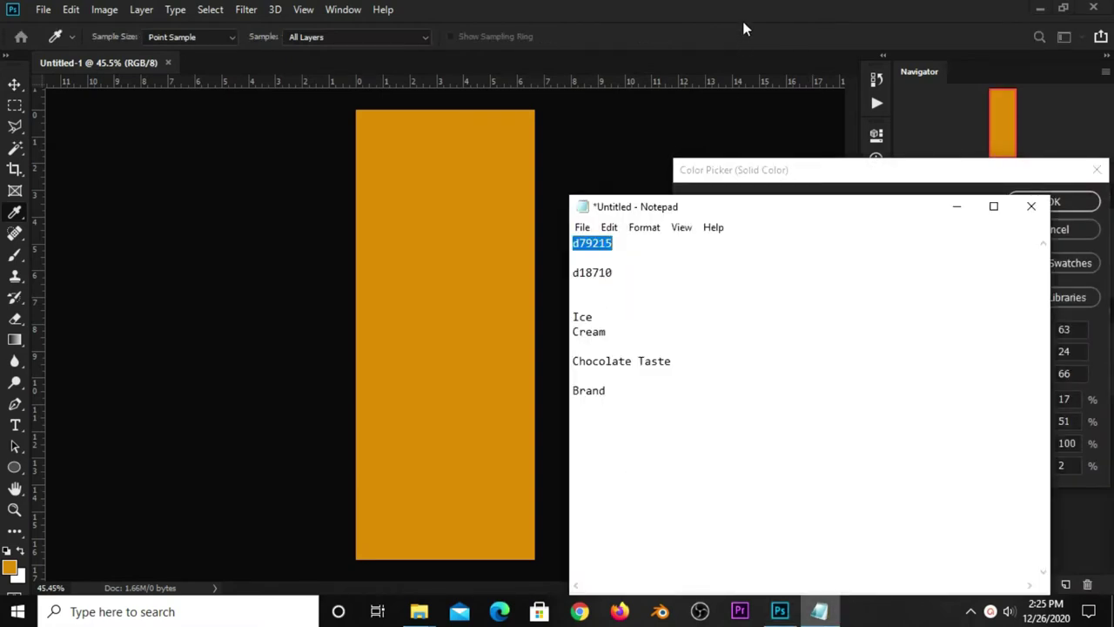
Paste d79215 into the Color Picker, confirm the orange fill, and add an empty layer above
click(742, 21)
right_click(962, 470)
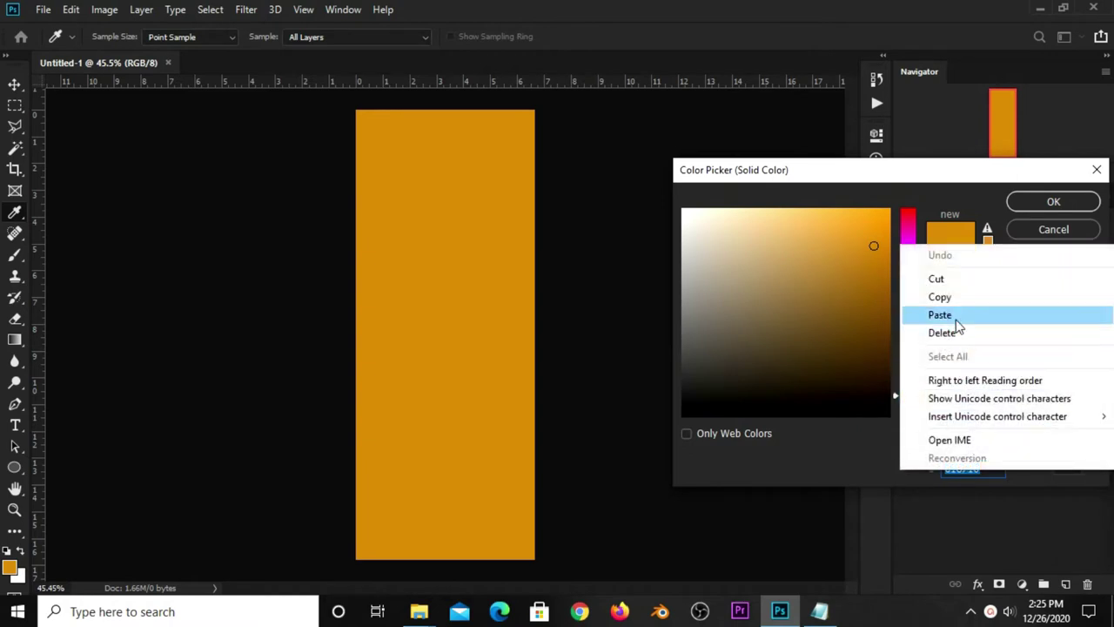
click(951, 315)
double_click(981, 468)
click(1032, 206)
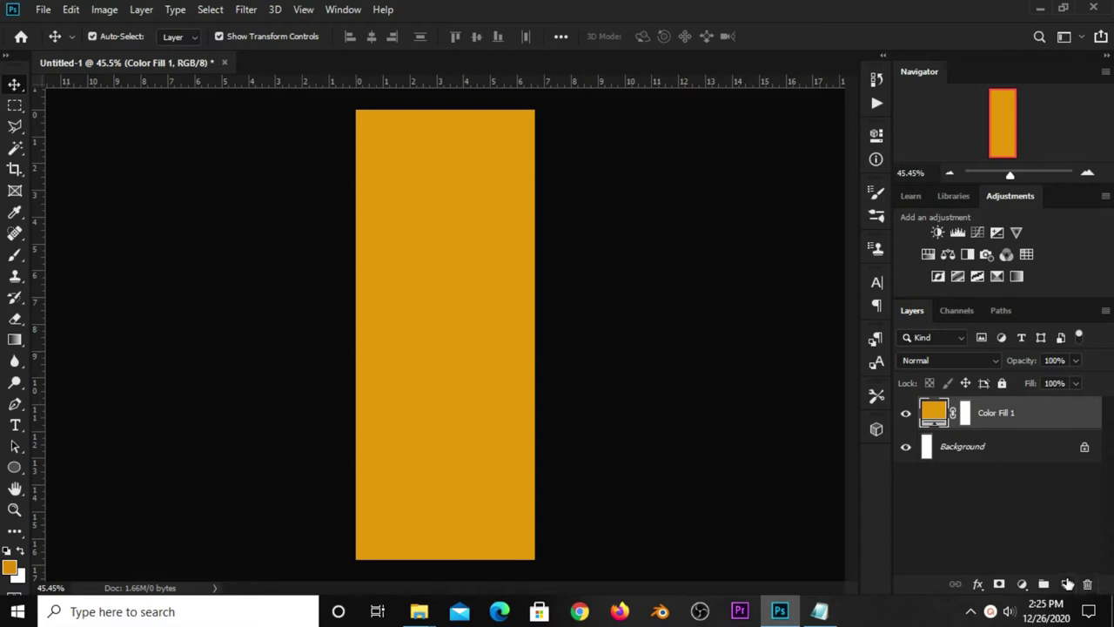
click(1066, 583)
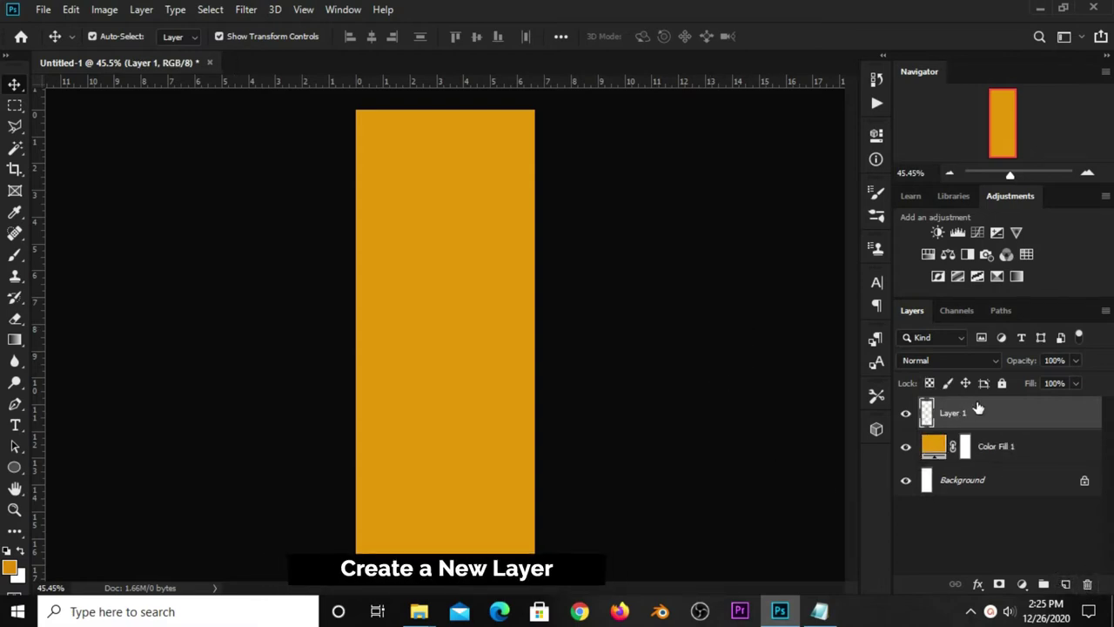
Paint one large 1000 px soft white brush dab near the top of the canvas
click(14, 254)
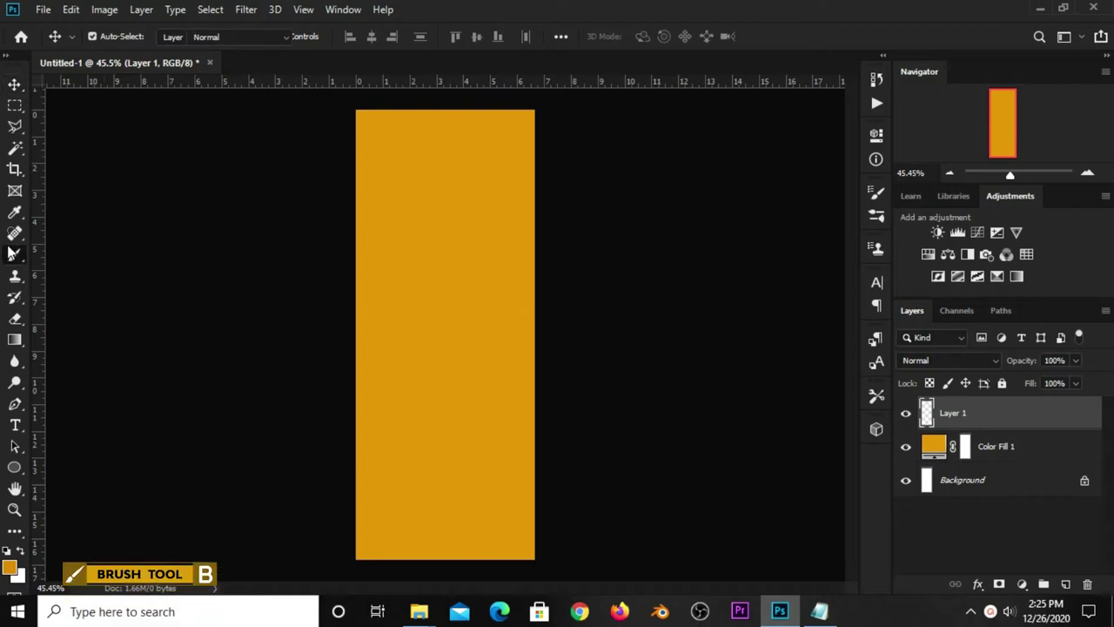
click(52, 251)
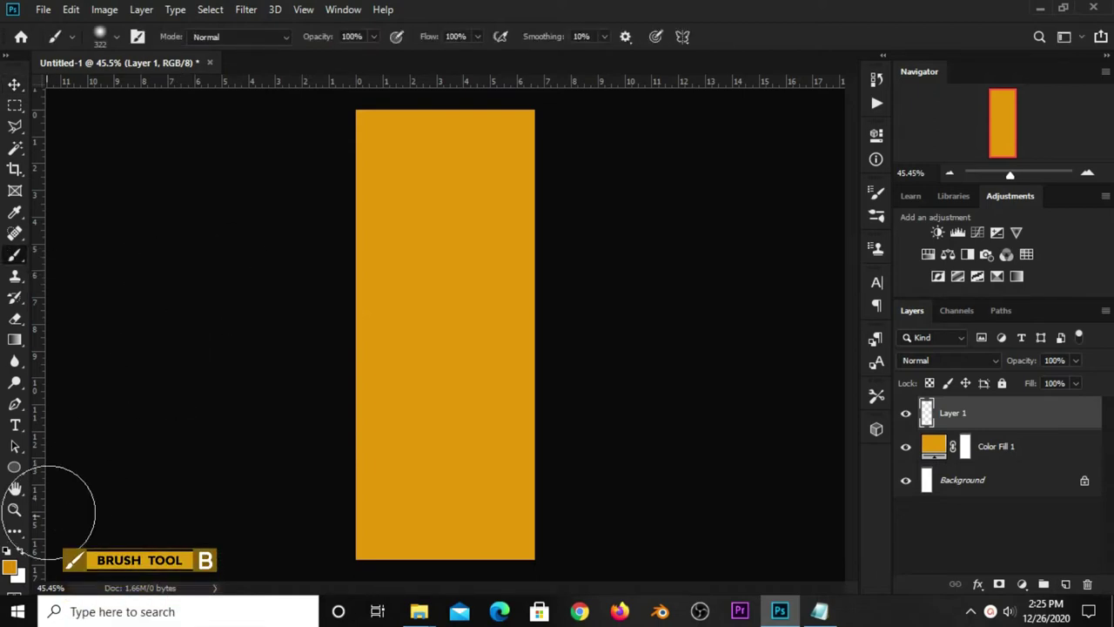
click(22, 550)
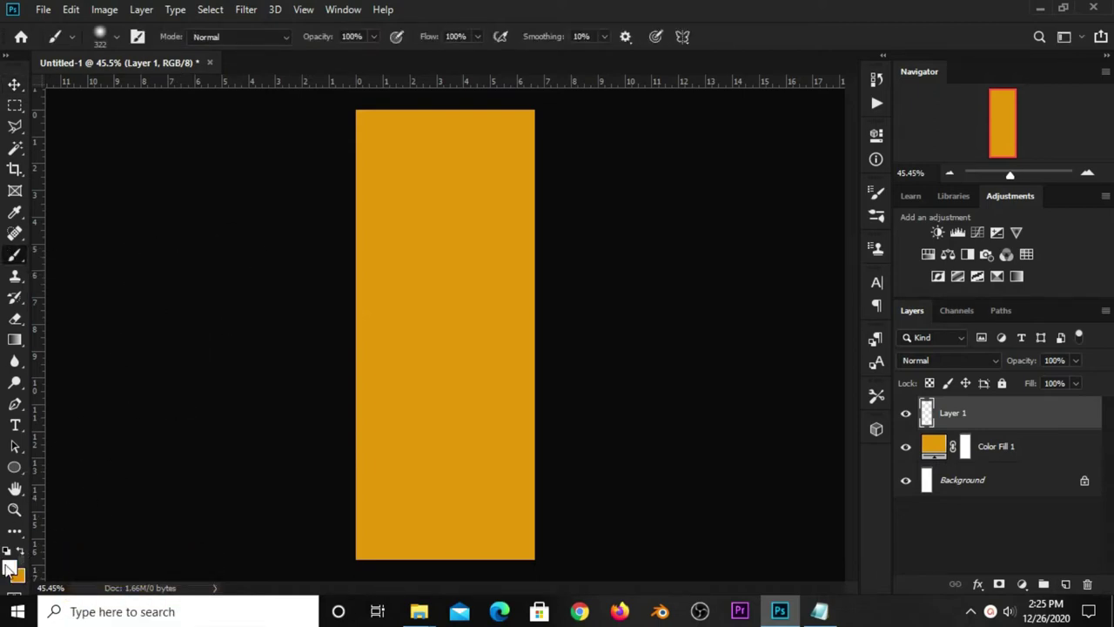
click(12, 566)
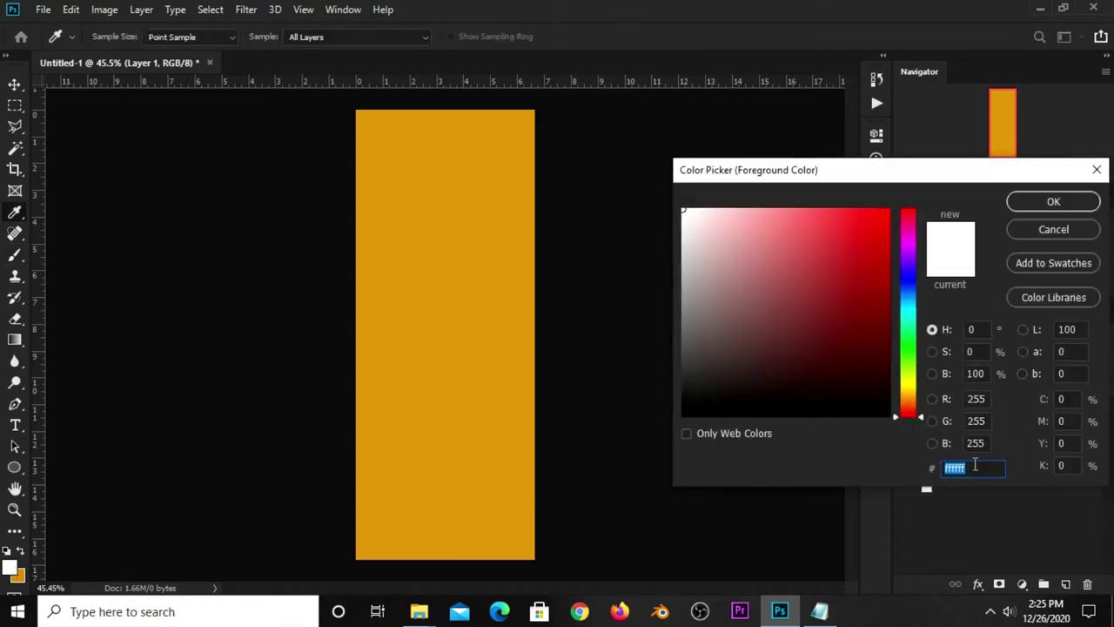
click(1022, 201)
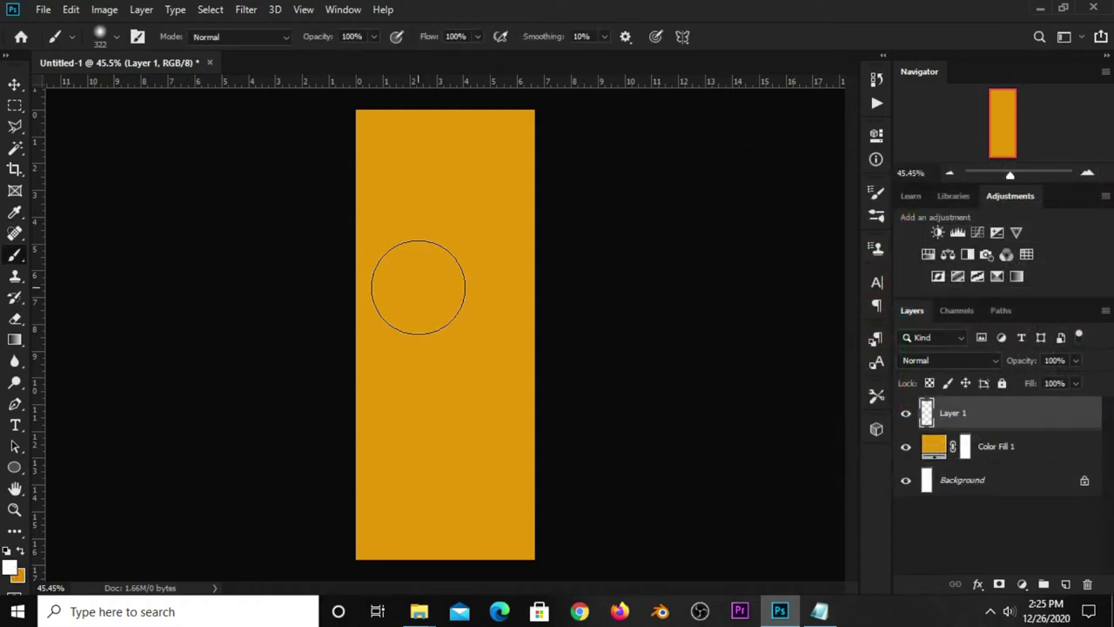
key(bracketright)
key(bracketright)
key(bracketright)
key(bracketright)
click(455, 268)
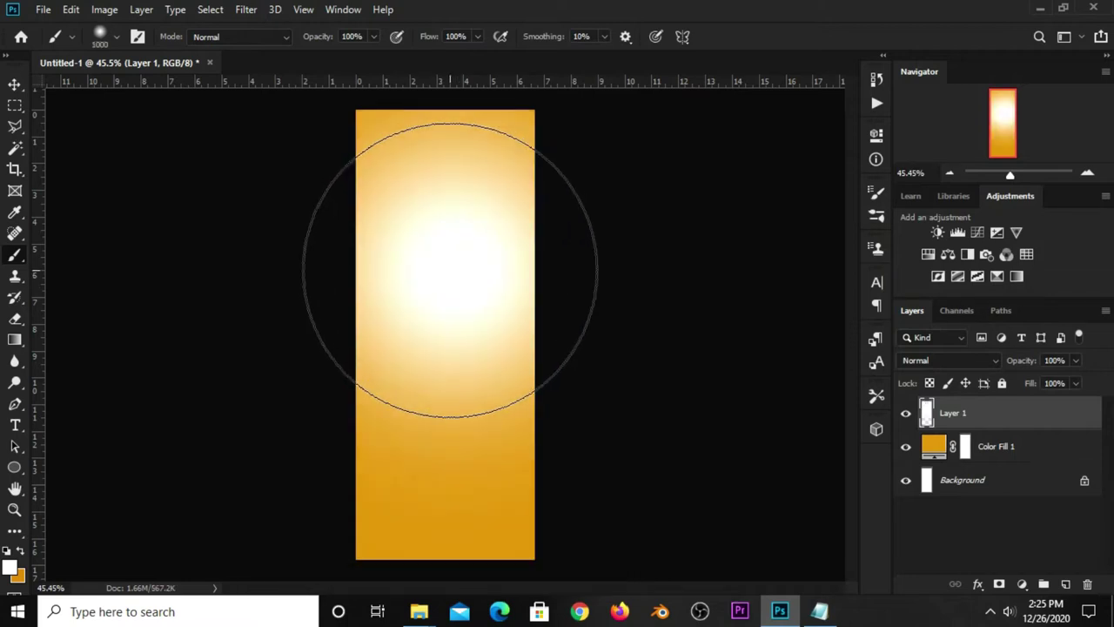
Set Layer 1's blend mode to Soft Light and toggle its visibility to compare the glow
click(14, 84)
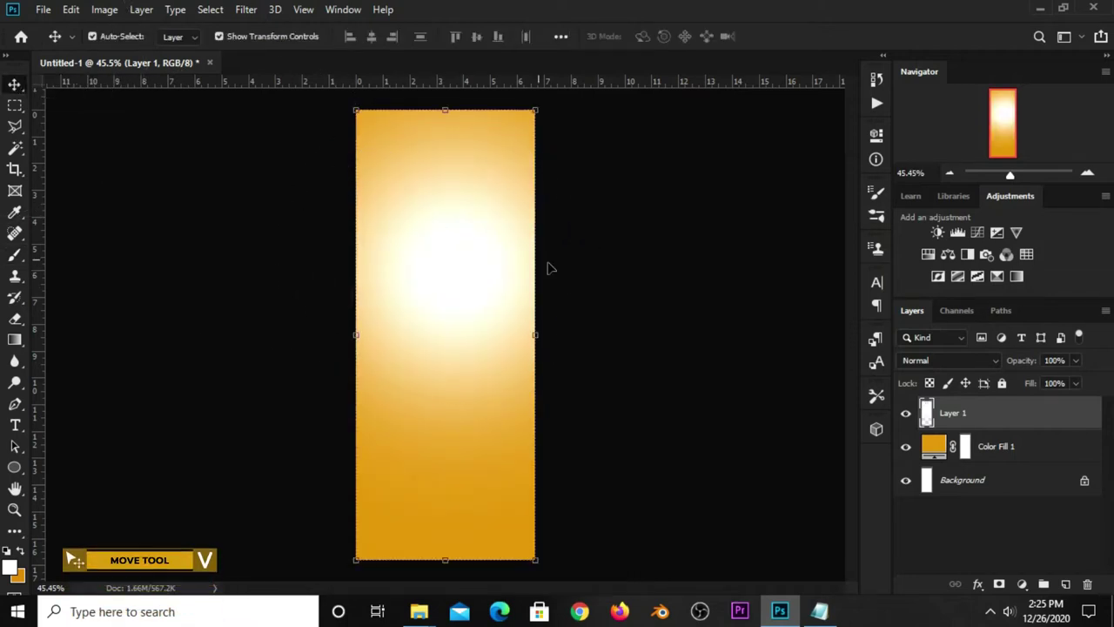
click(925, 356)
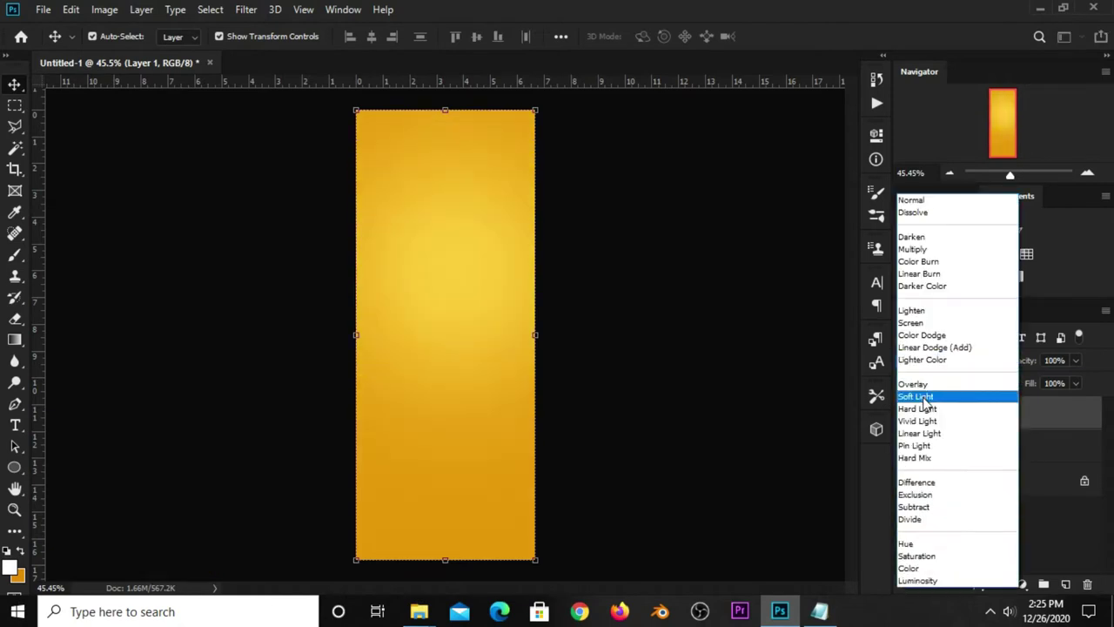
click(918, 393)
click(905, 416)
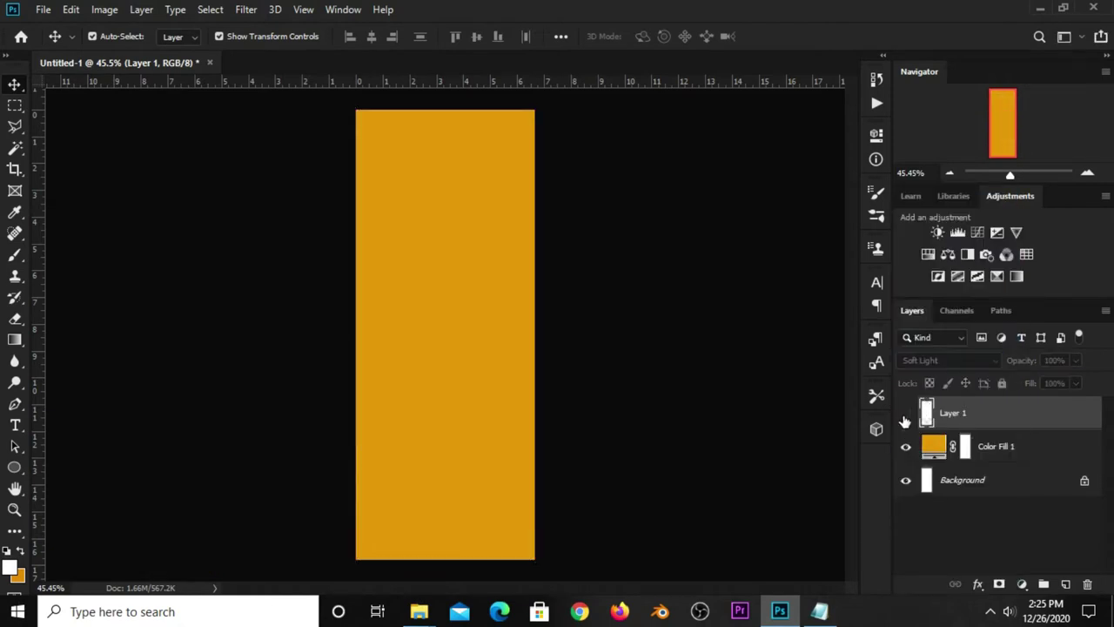
click(648, 399)
click(41, 9)
mouse_move(74, 106)
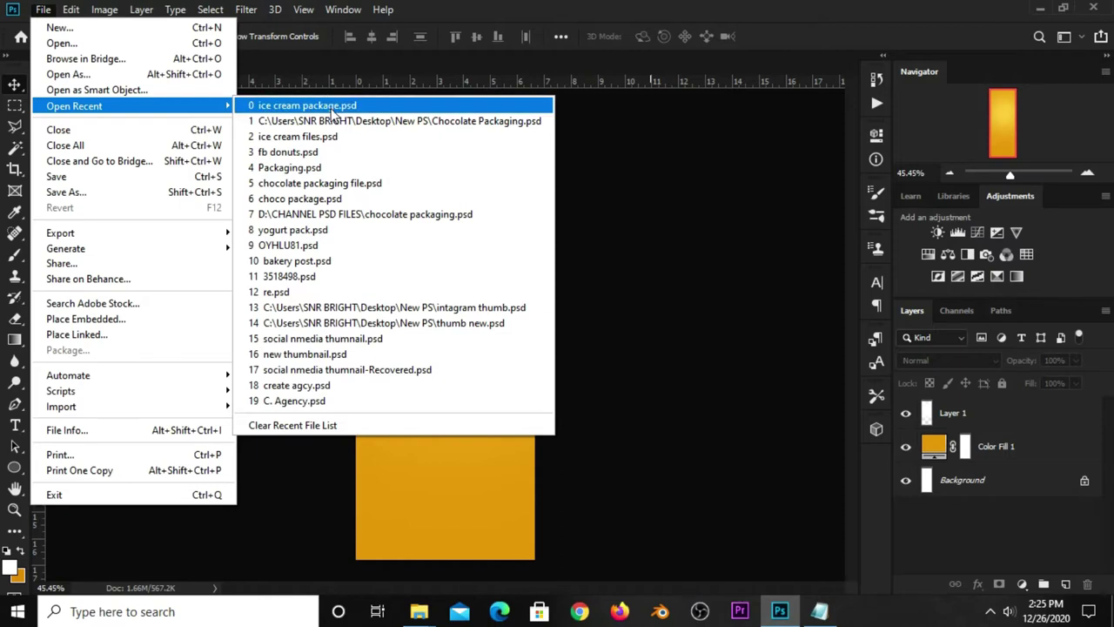
Copy the ray layer from ice cream files.psd and paste it into Untitled-1
click(329, 136)
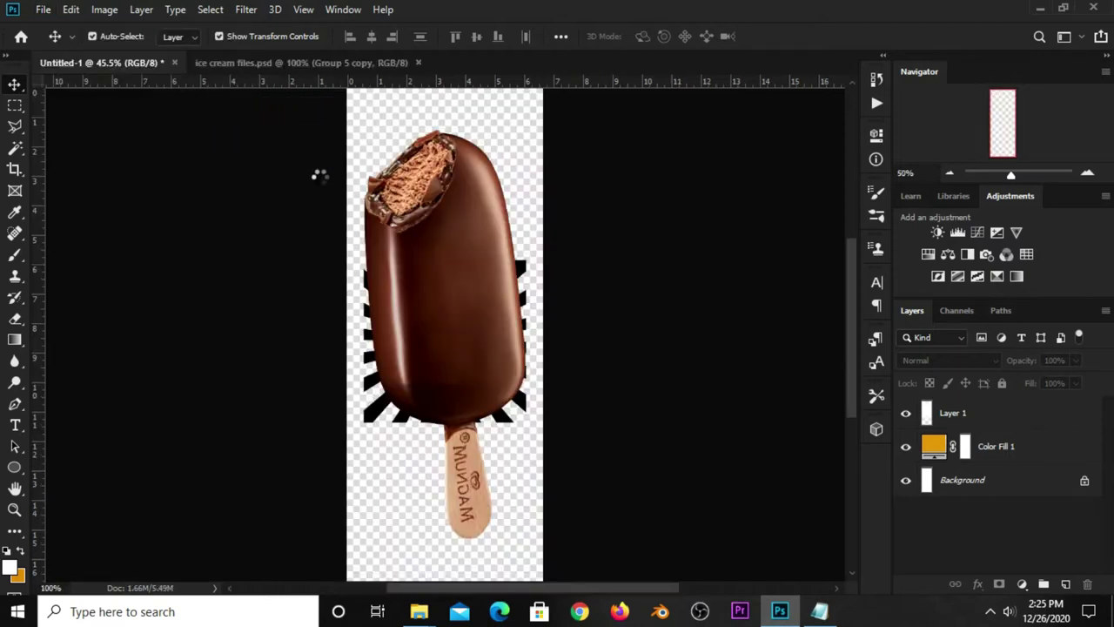
click(495, 299)
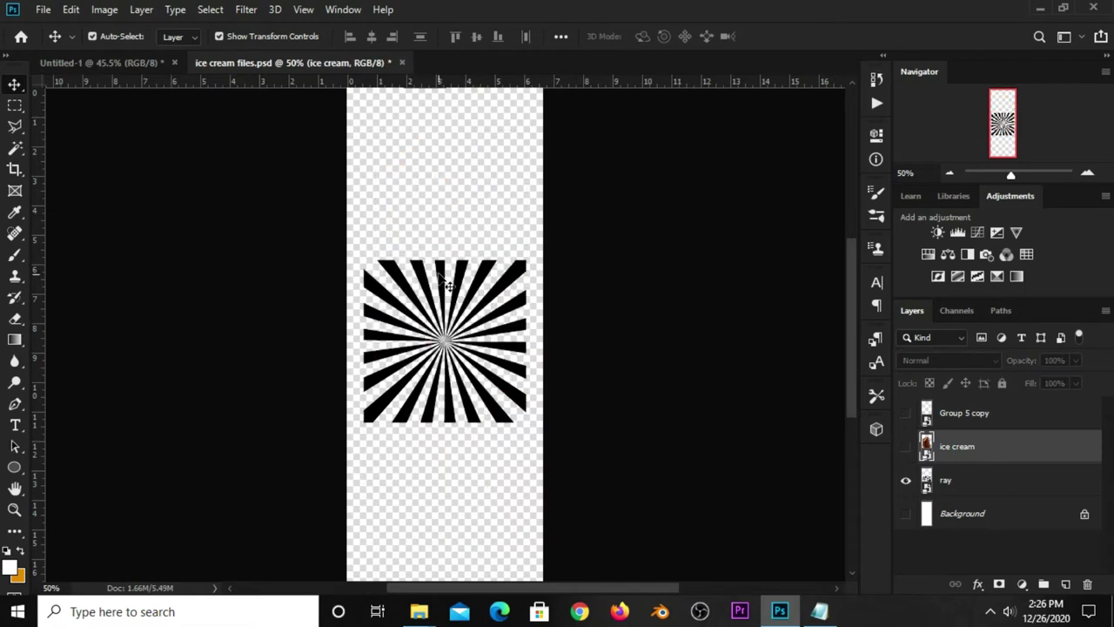
ctrl+click(443, 280)
key(ctrl+c)
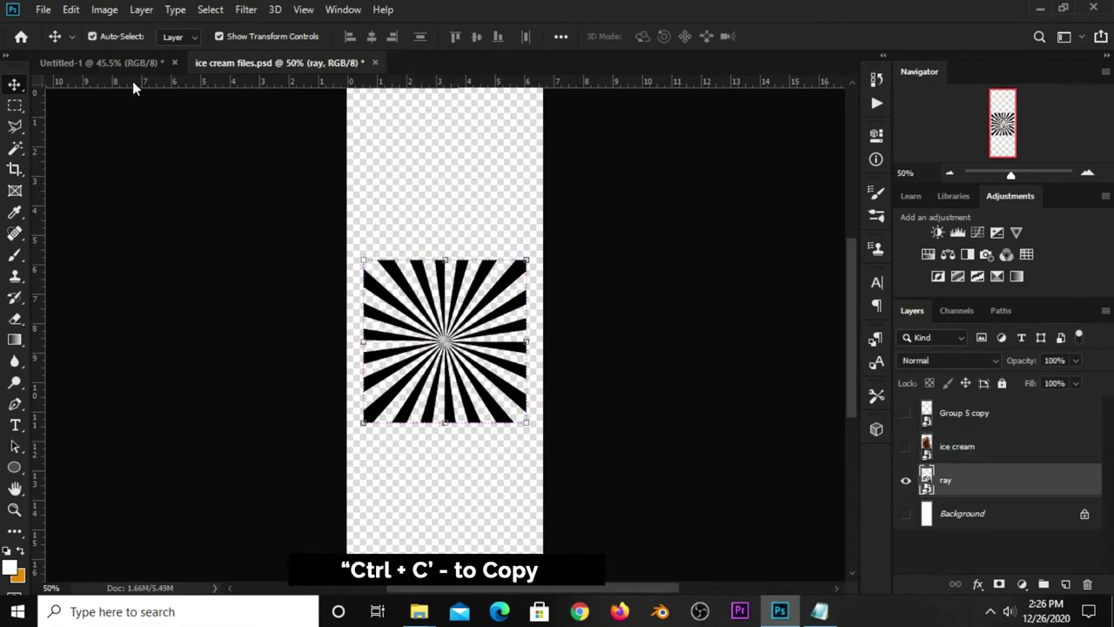
click(114, 63)
key(ctrl+v)
Scale the pasted sunburst rays up to cover the lower part of the label
drag(450, 409, 452, 571)
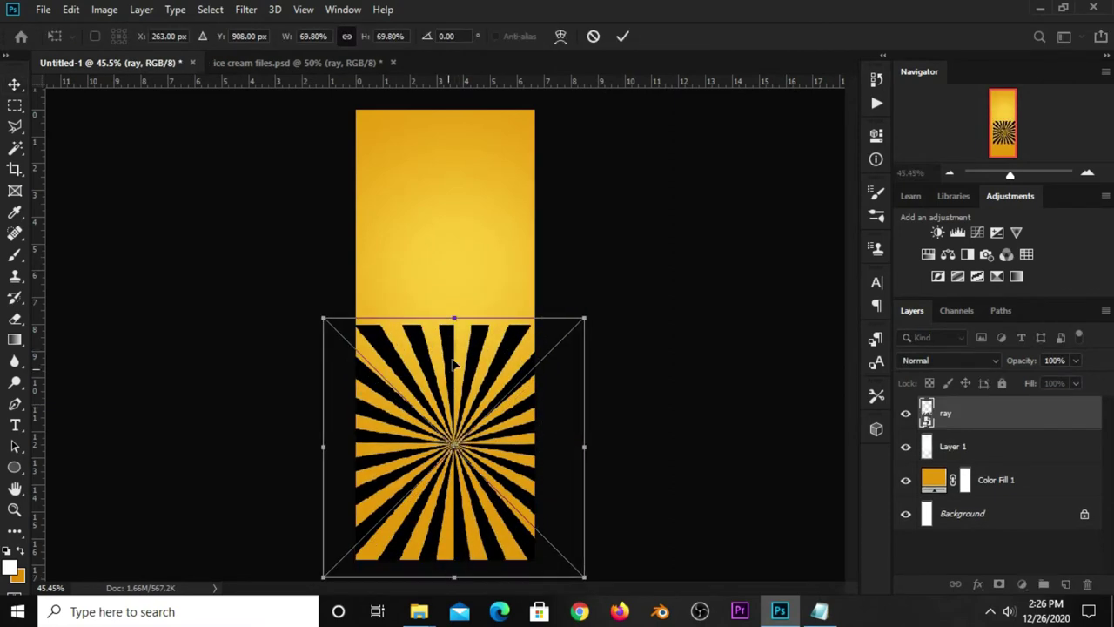
drag(453, 318, 454, 250)
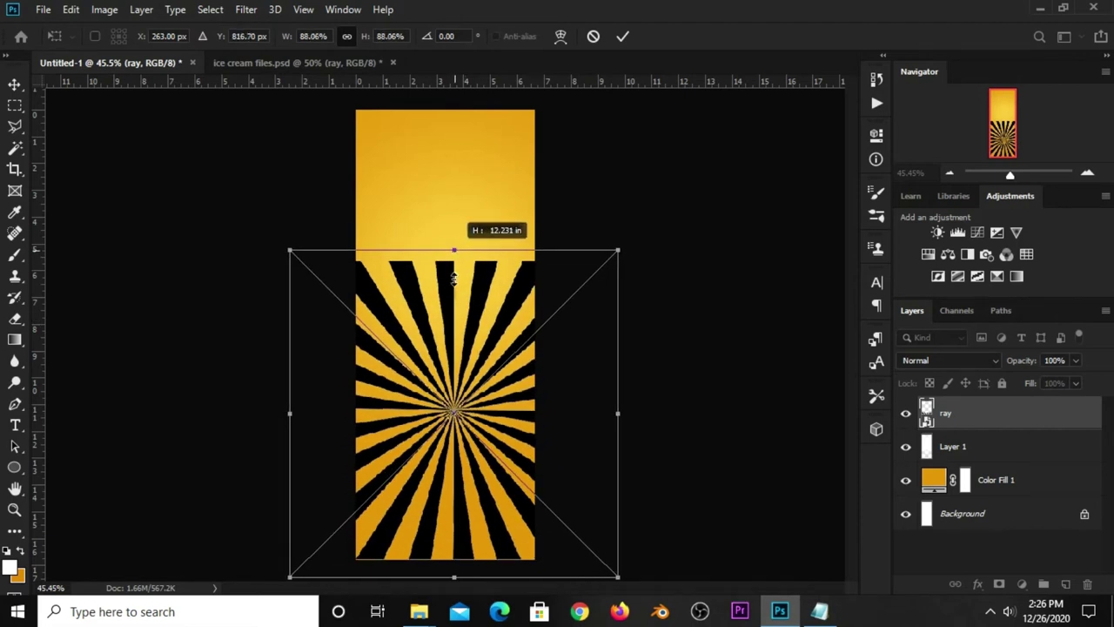
drag(454, 370, 446, 385)
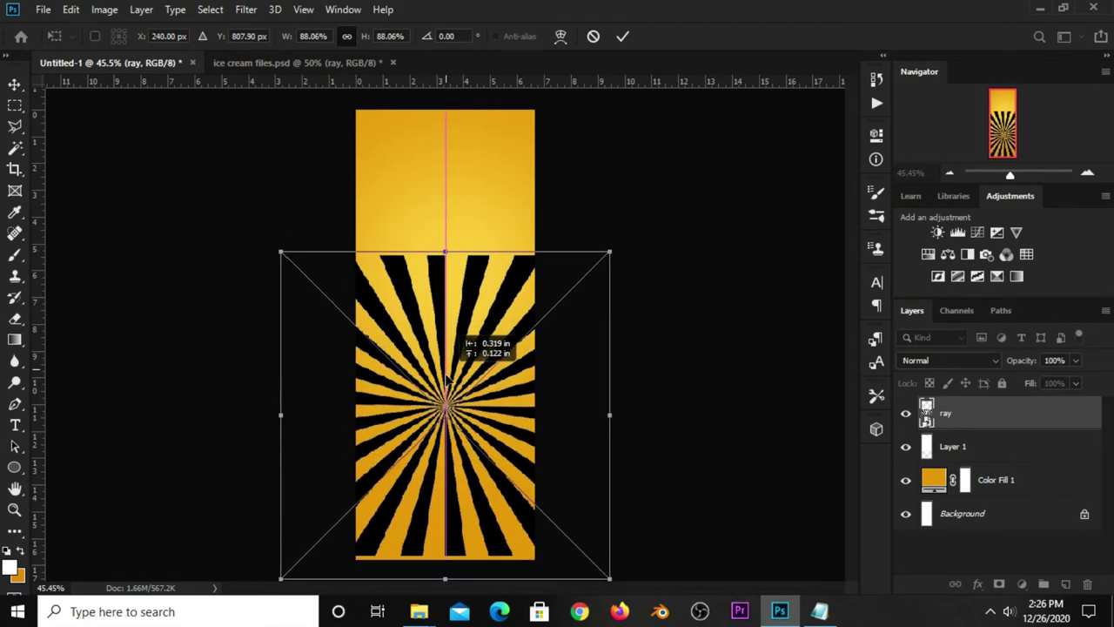
drag(446, 265, 445, 237)
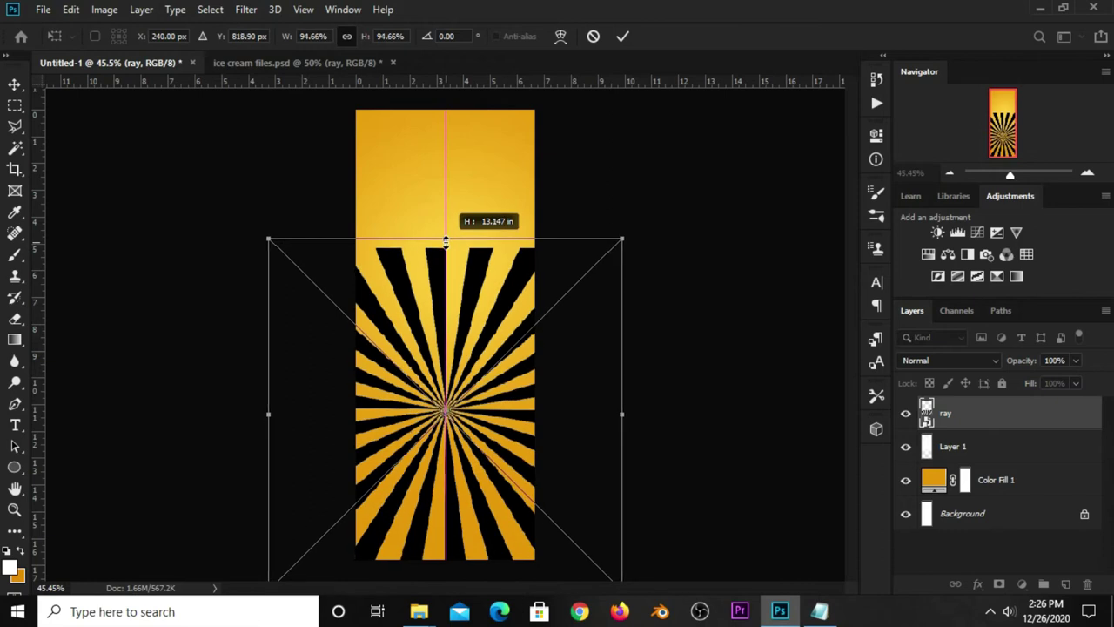
click(623, 36)
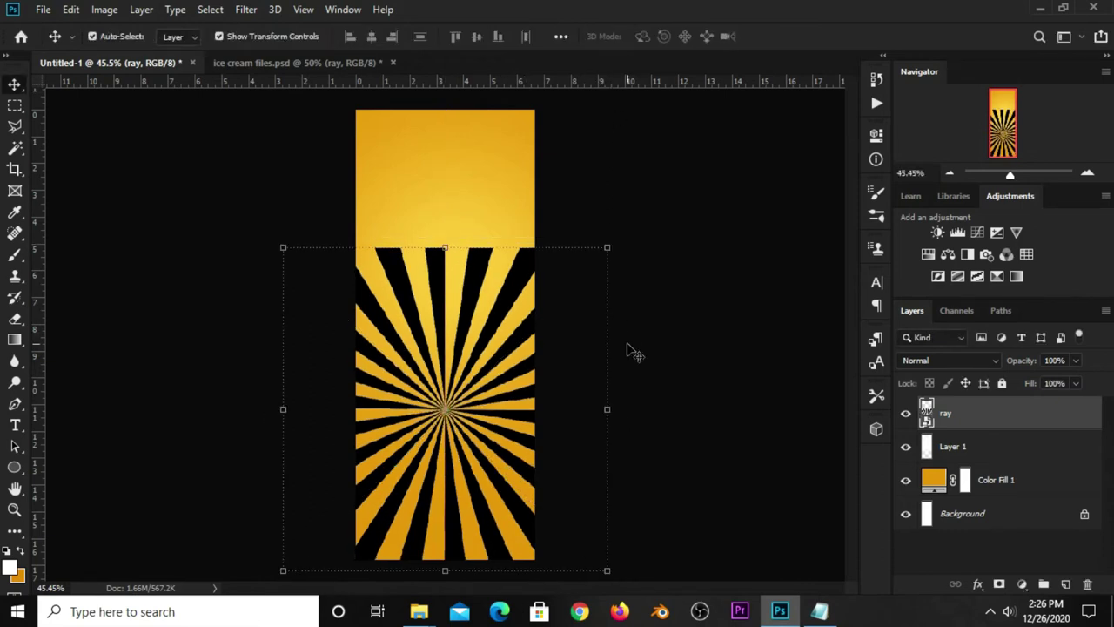
Invert the rays to white and set the ray layer's blend mode to Soft Light
key(ctrl+i)
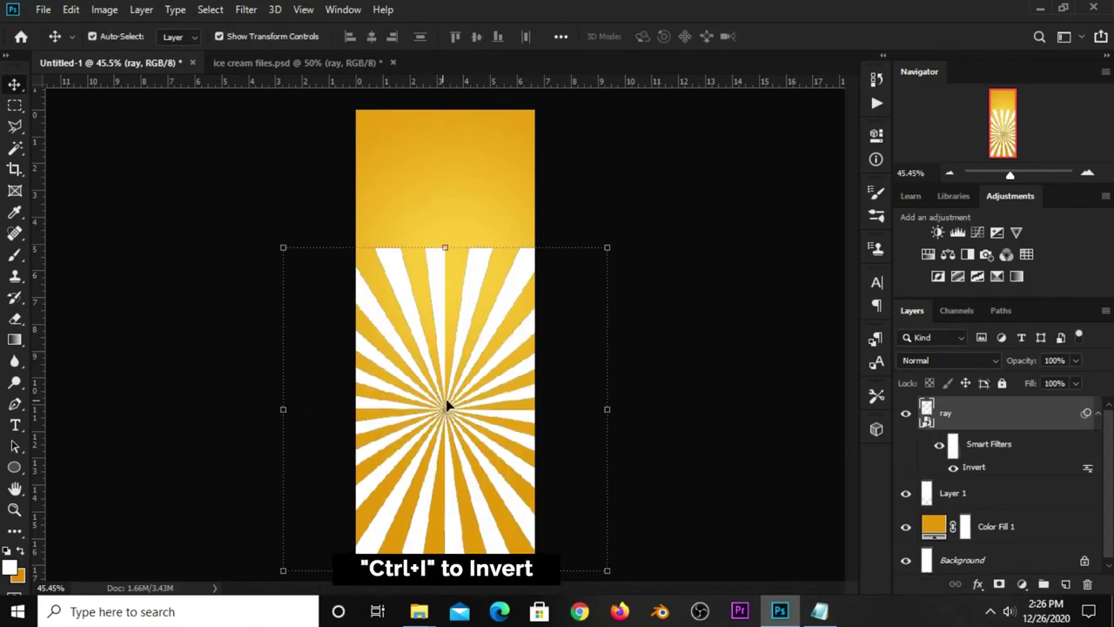
click(949, 359)
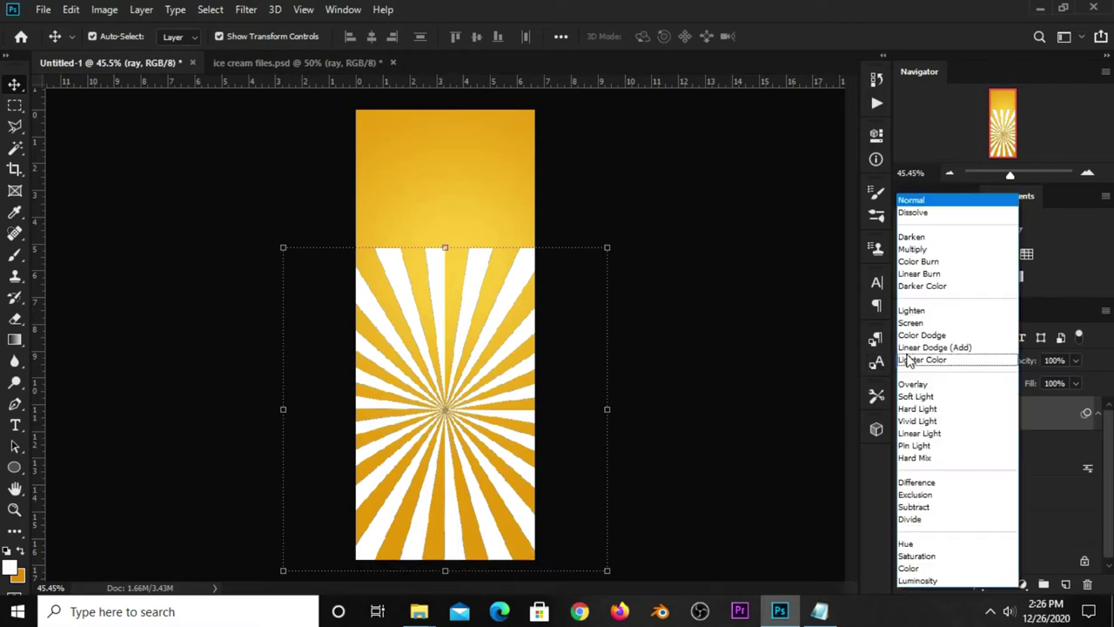
click(913, 397)
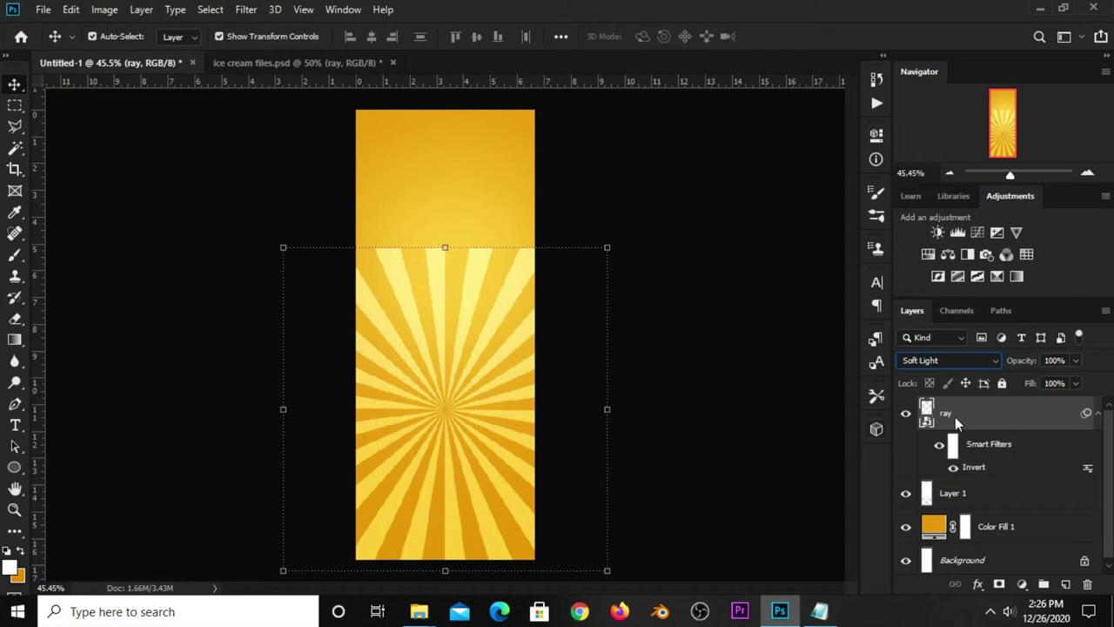
Lower the ray layer's opacity to 33% and add a layer mask to it
click(1076, 362)
drag(1079, 380, 1031, 384)
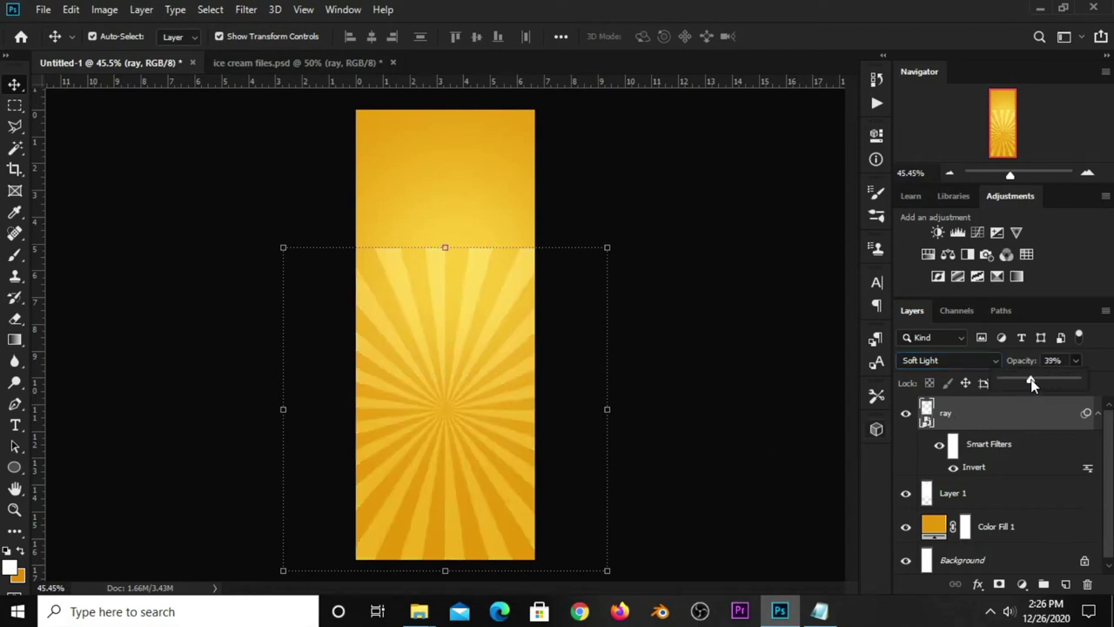
click(755, 490)
click(996, 422)
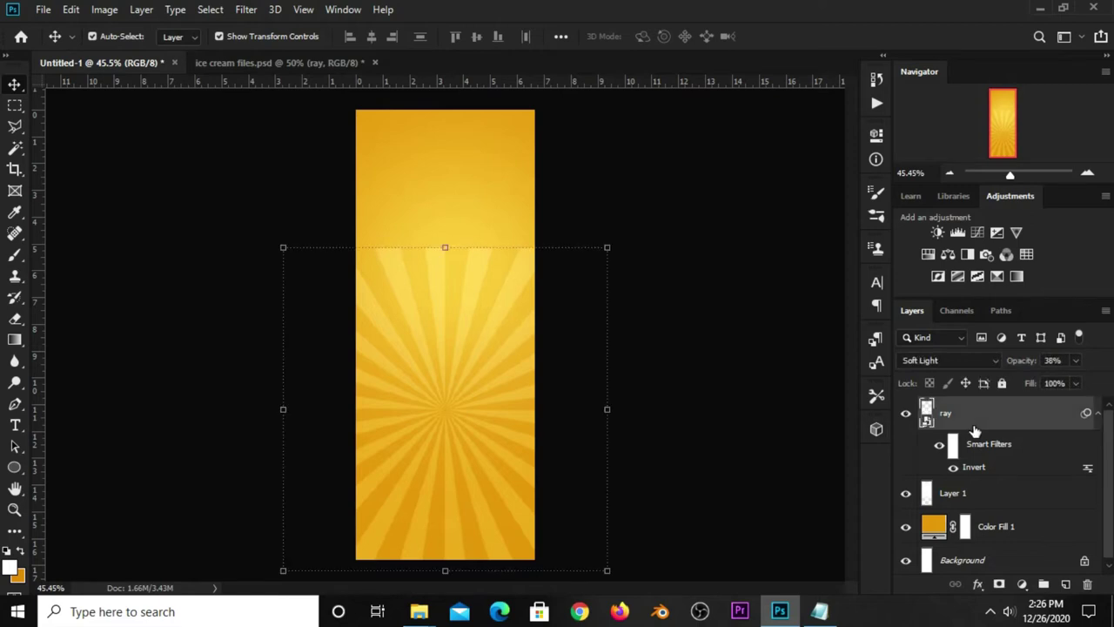
click(1076, 367)
drag(1046, 379, 1035, 379)
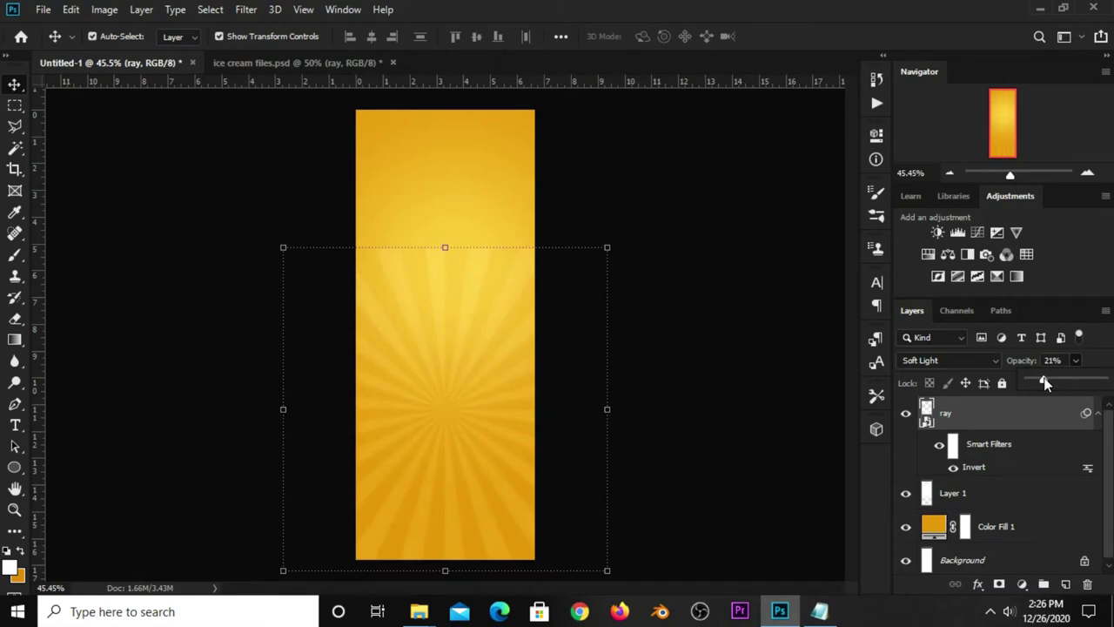
click(703, 472)
click(980, 422)
click(904, 414)
click(998, 583)
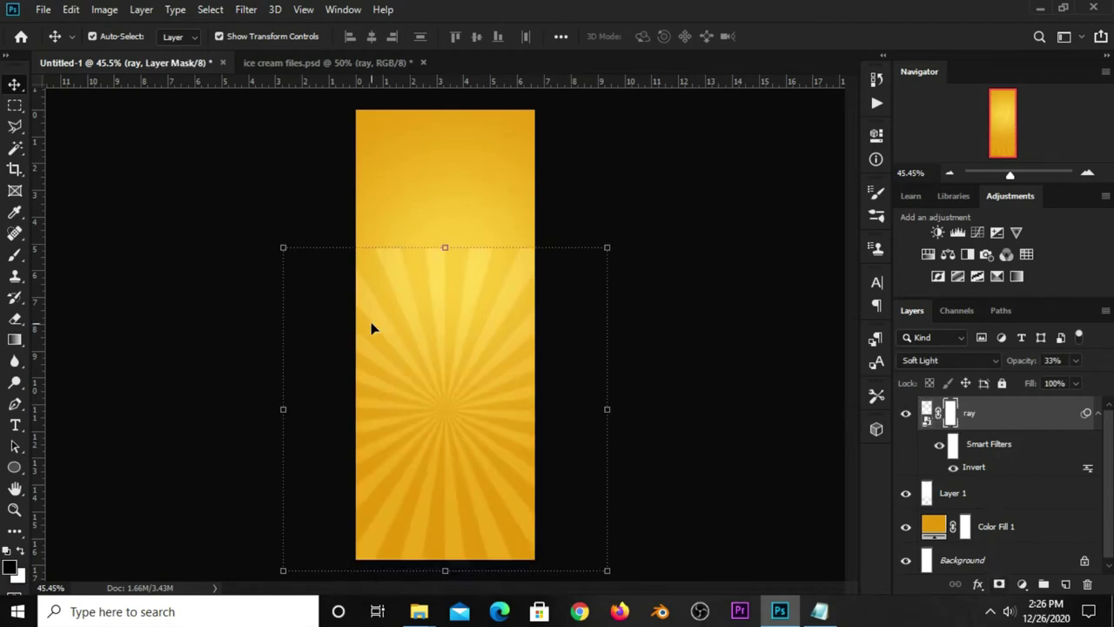
Paint the top of the ray mask with a 300 px black brush to fade the ray ends
drag(15, 253, 92, 255)
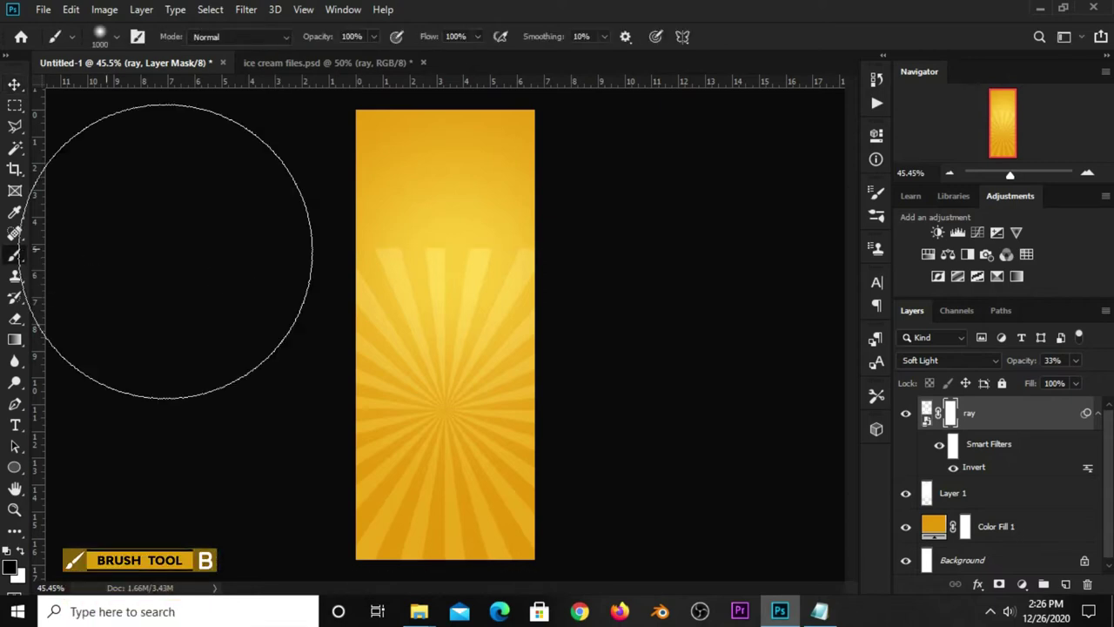
click(12, 565)
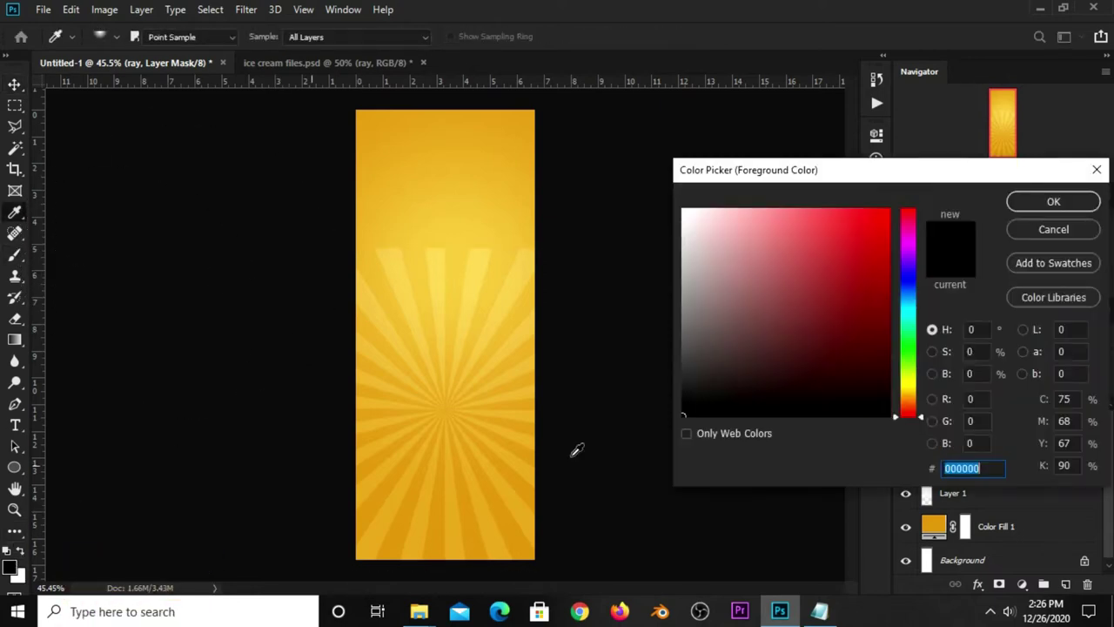
click(986, 470)
double_click(986, 470)
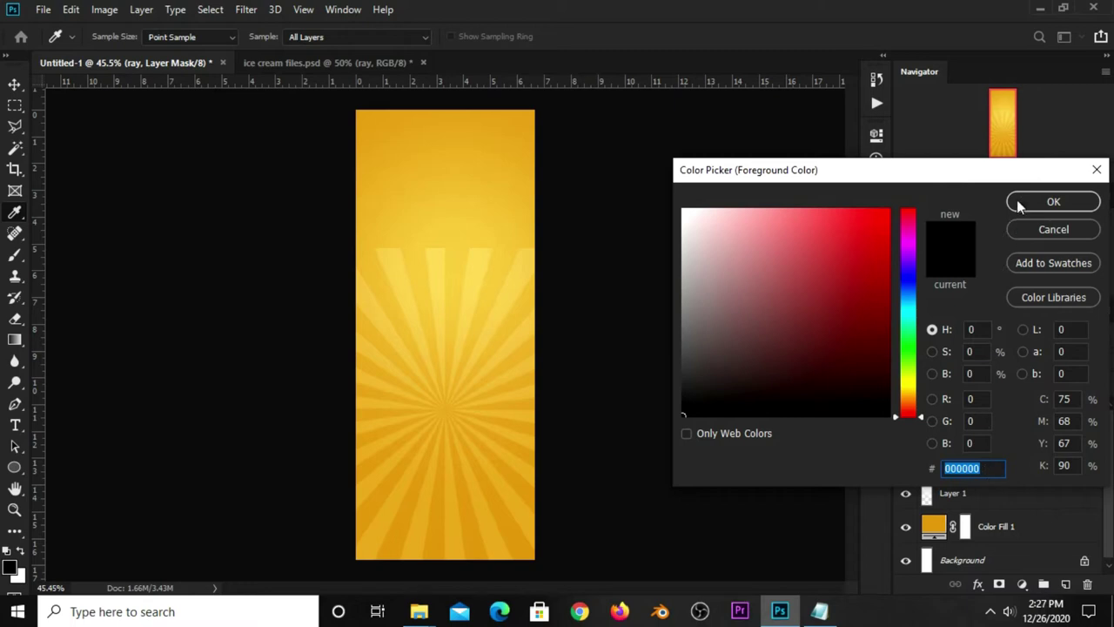
click(1020, 202)
key(bracketleft)
key(bracketleft)
key(bracketleft)
key(bracketleft)
key(bracketleft)
key(bracketleft)
key(bracketleft)
mouse_move(422, 248)
mouse_down()
mouse_move(567, 304)
mouse_move(493, 241)
mouse_move(298, 267)
mouse_move(340, 279)
mouse_up()
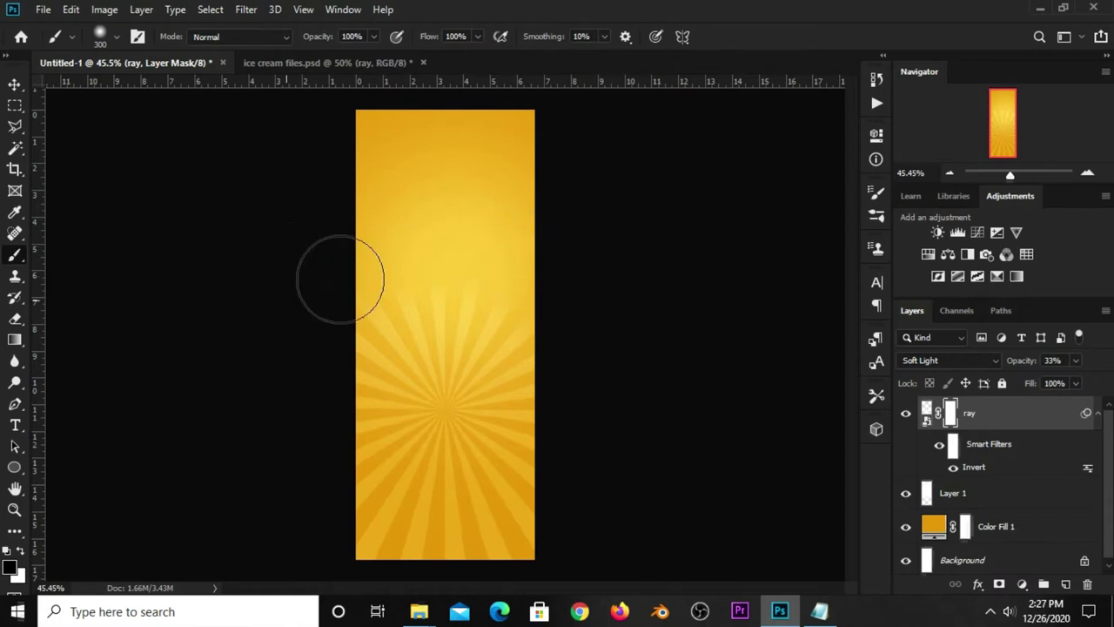
Scale the ray layer up slightly, to about 103%
click(14, 85)
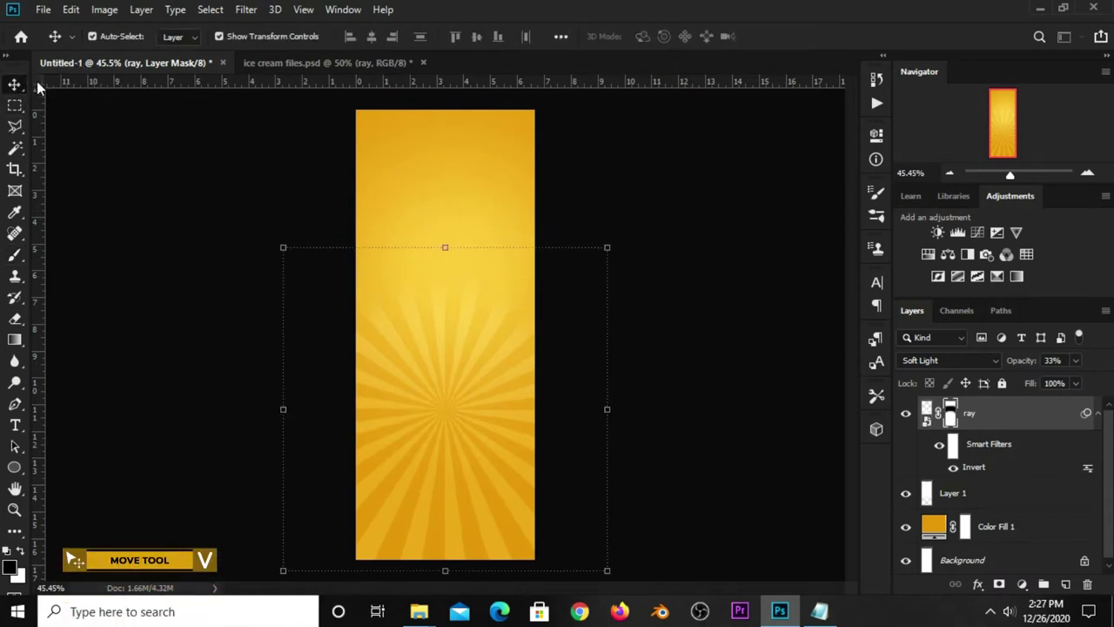
click(447, 248)
drag(445, 239, 445, 229)
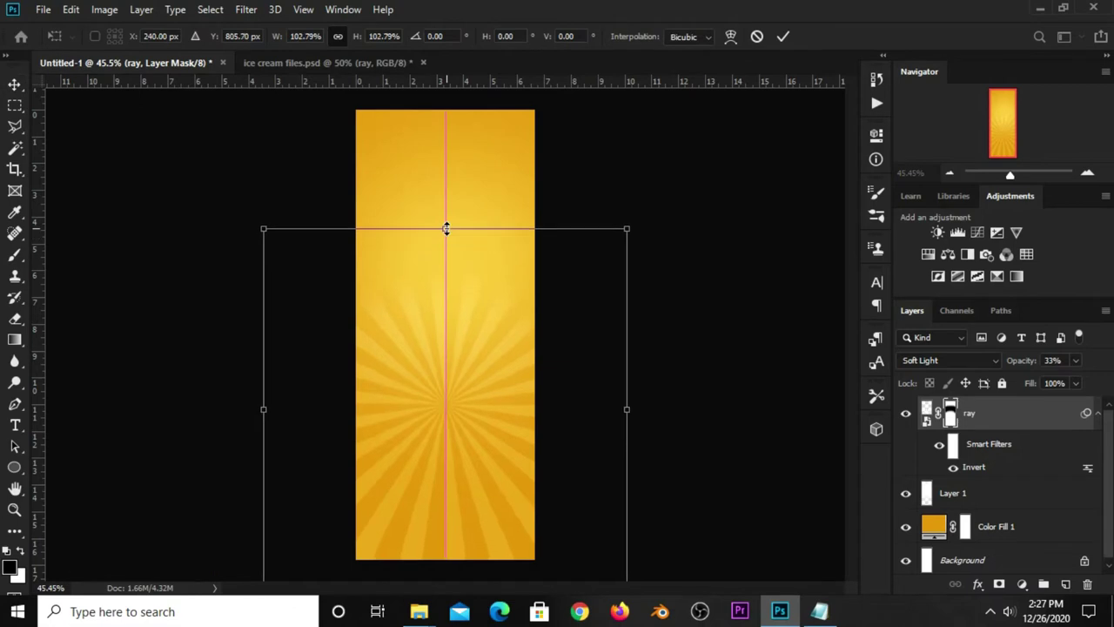
click(786, 37)
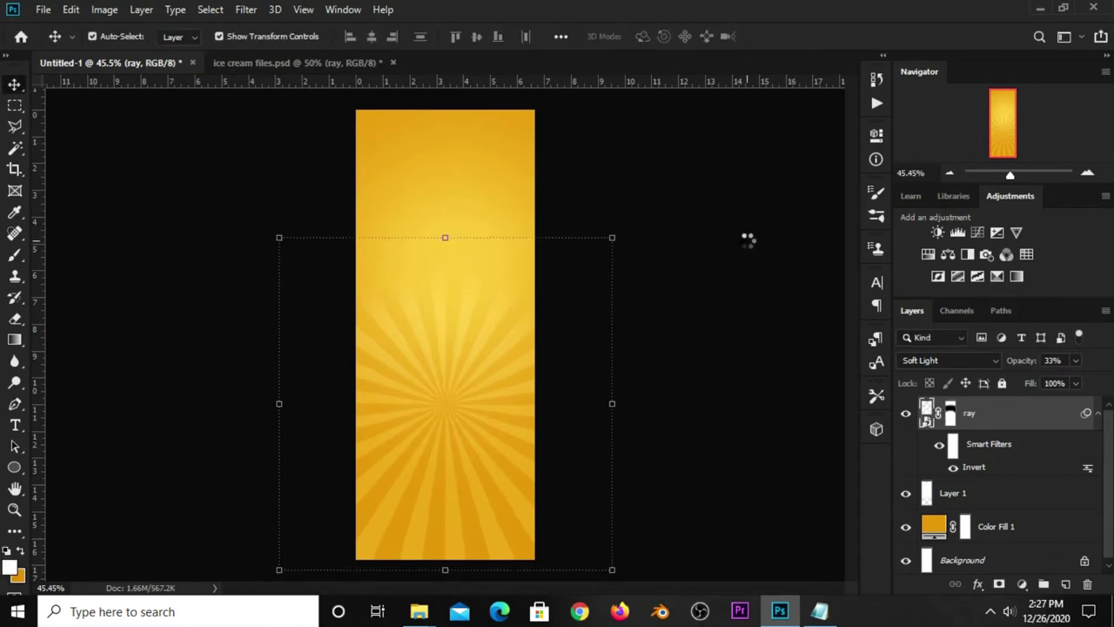
click(1025, 584)
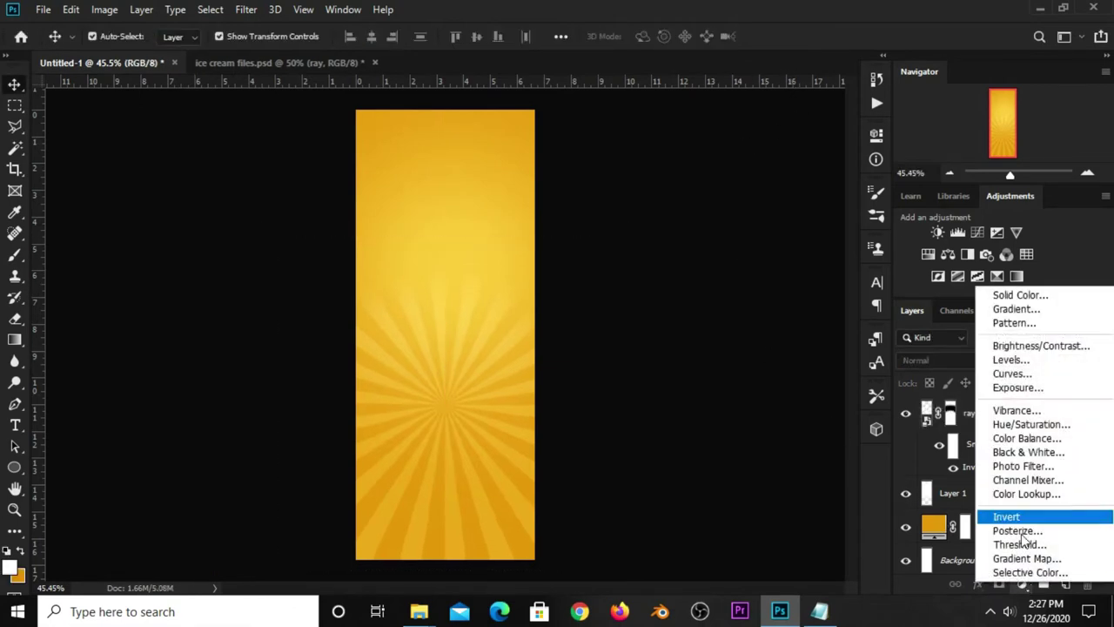
Add an Exposure adjustment layer with gamma correction about 0.77 and compare it on and off
click(1018, 388)
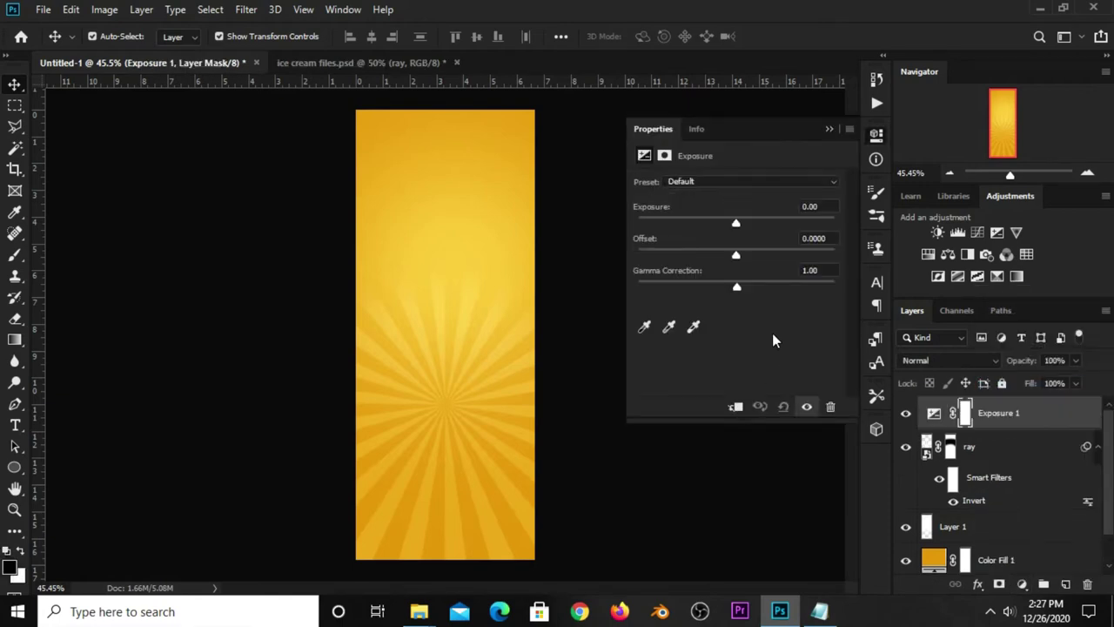
drag(744, 282, 758, 287)
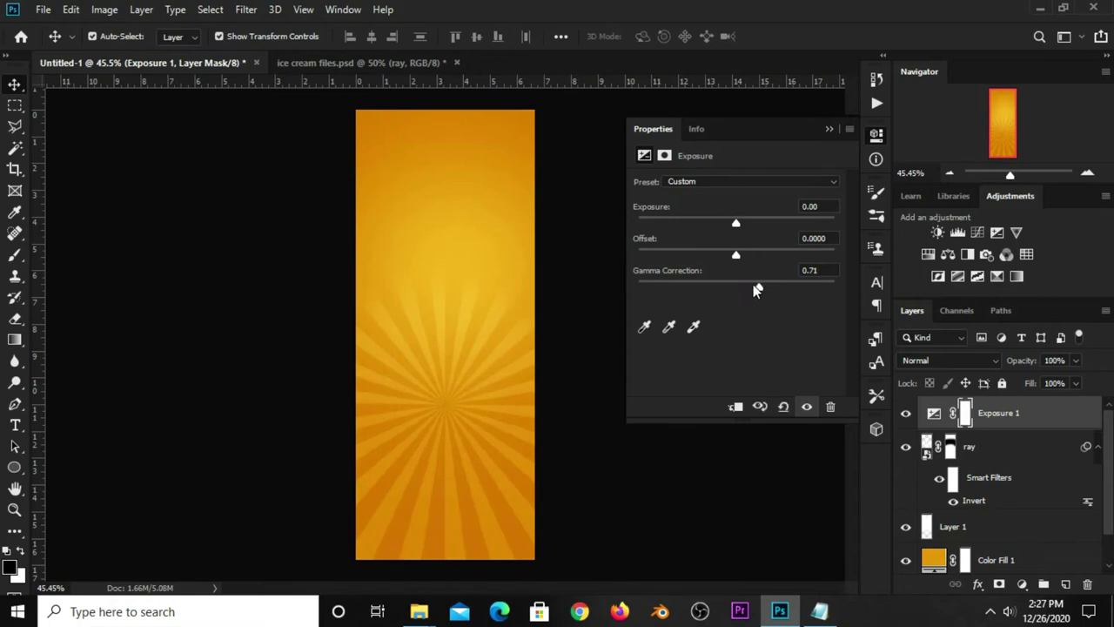
drag(756, 287, 753, 287)
click(828, 128)
click(906, 413)
click(781, 404)
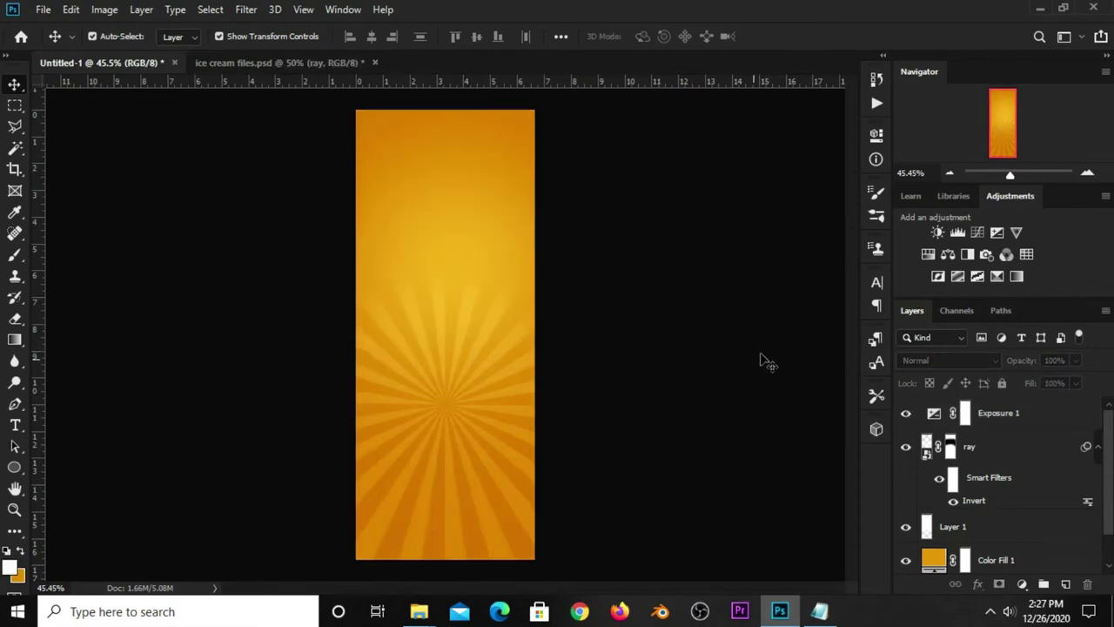
Show the ice cream layer in ice cream files.psd, drag it into the label, and enlarge it slightly
click(272, 65)
click(745, 443)
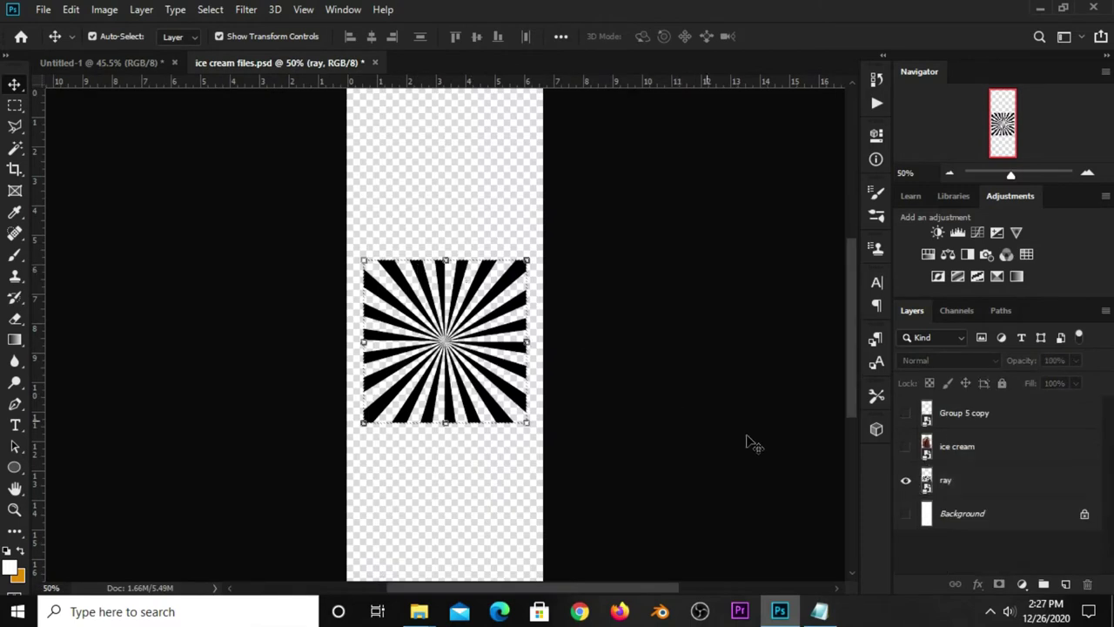
click(906, 446)
click(466, 298)
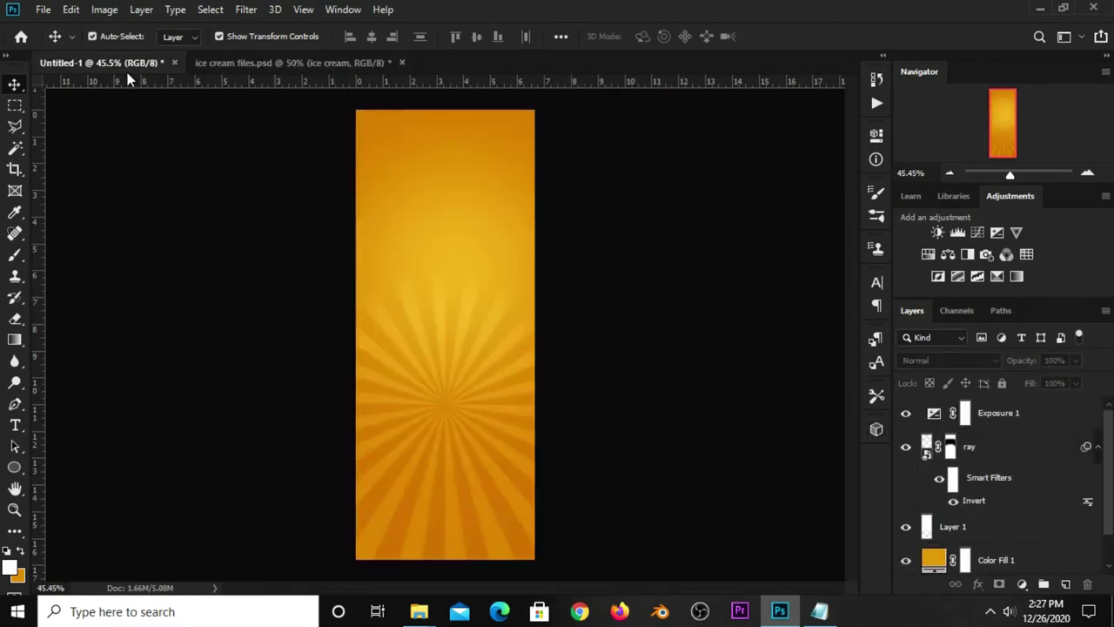
mouse_move(127, 72)
mouse_down()
mouse_move(465, 424)
mouse_move(474, 504)
mouse_up()
key(ctrl+t)
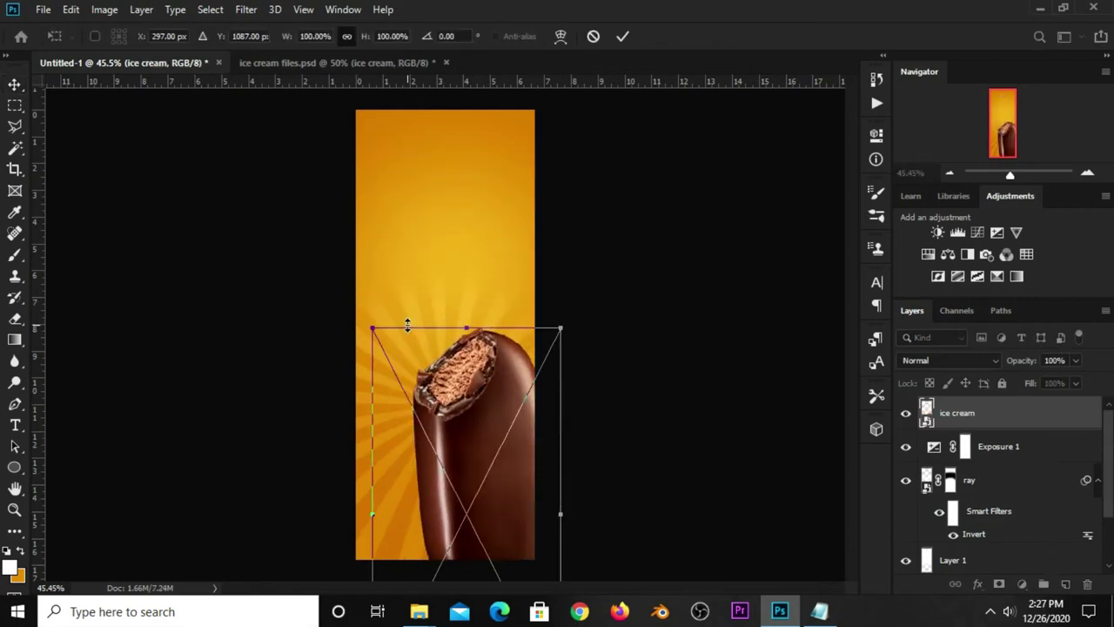
drag(406, 327, 406, 315)
click(623, 36)
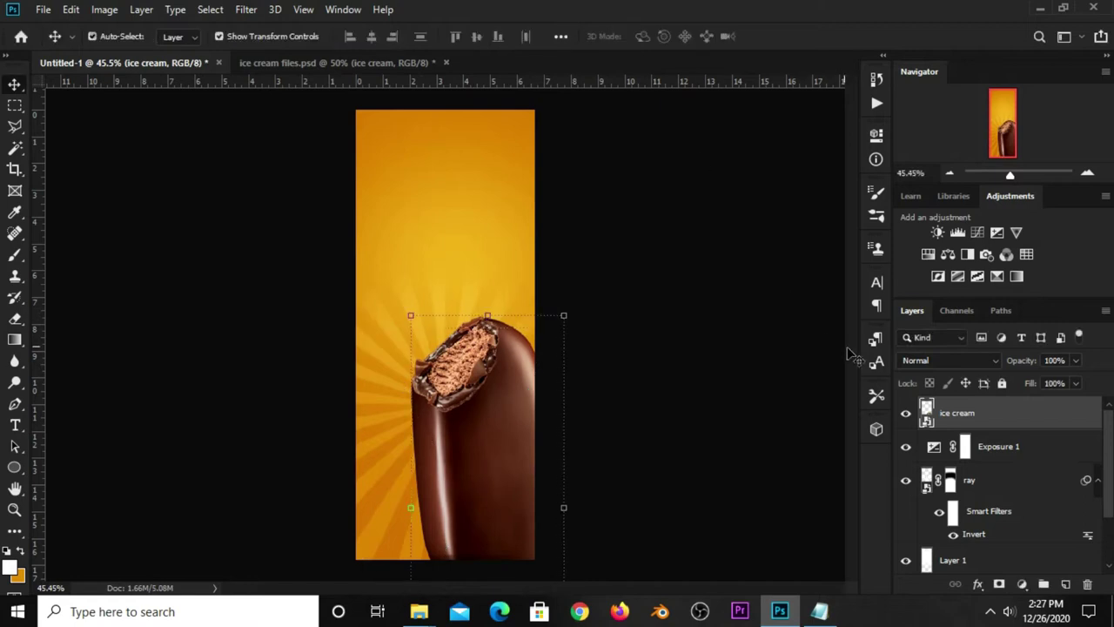
Convert the ice cream layer to a Smart Object, scale it to about 105%, and move it lower
right_click(962, 411)
click(790, 169)
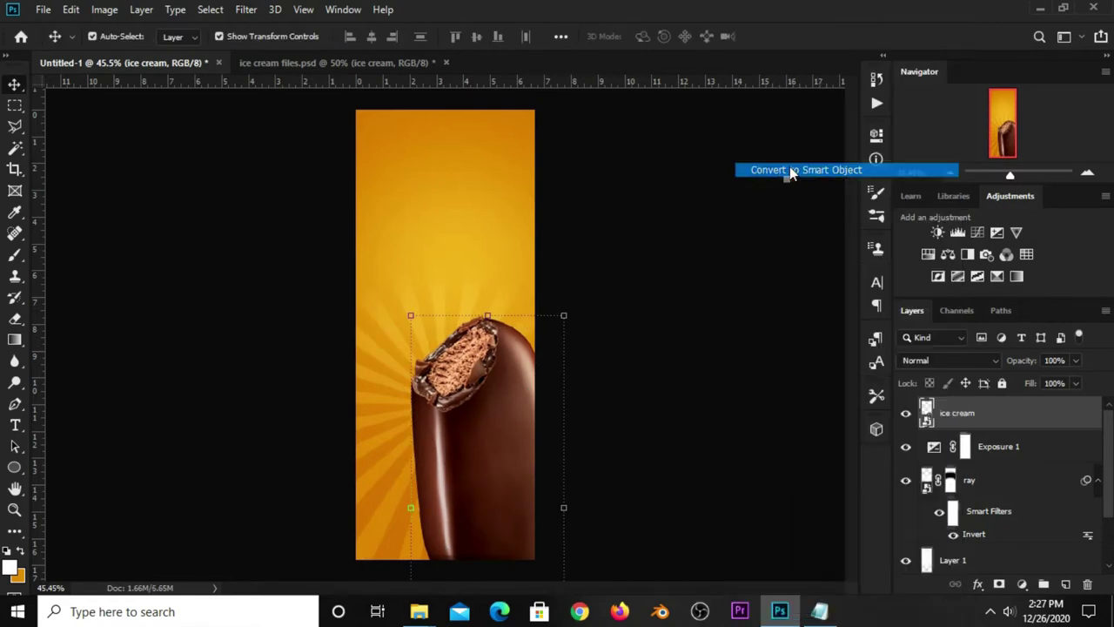
key(ctrl+t)
drag(485, 326, 486, 303)
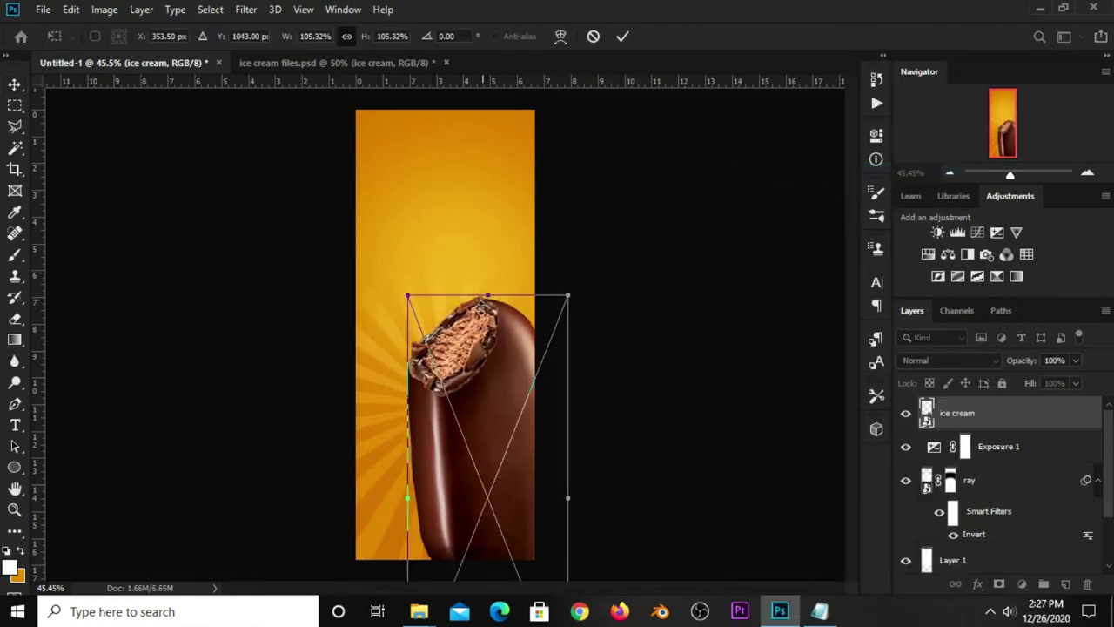
drag(471, 345, 459, 359)
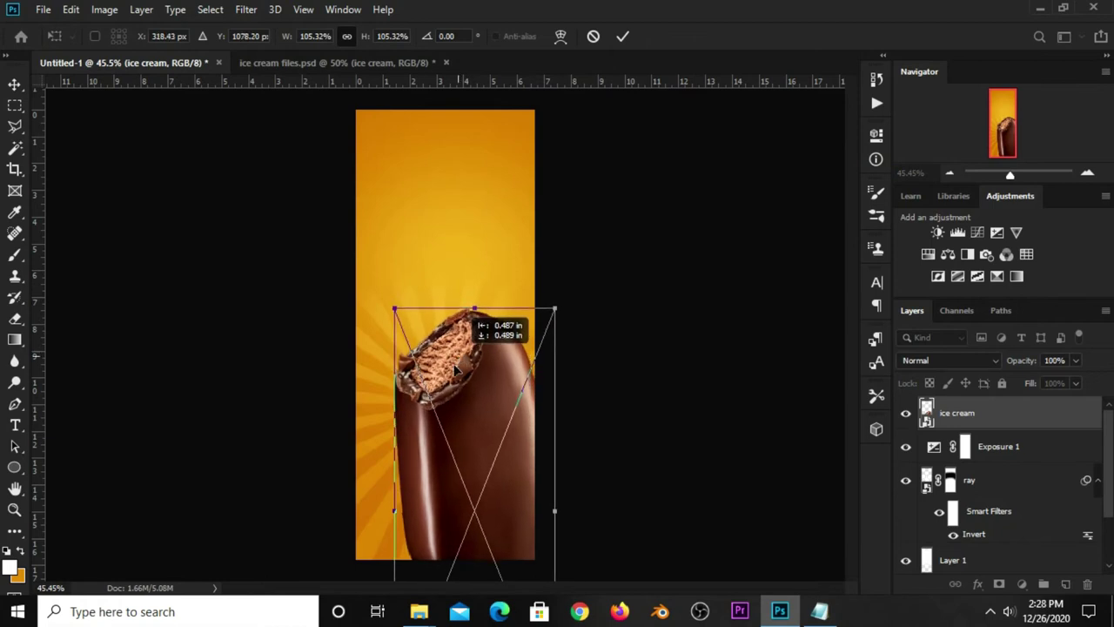
click(623, 37)
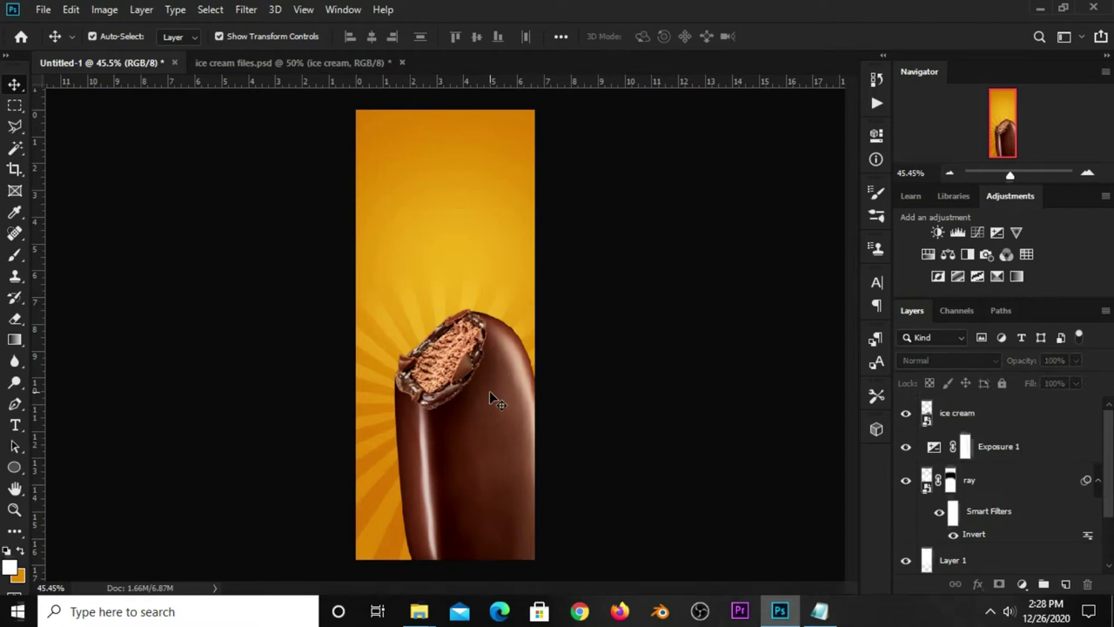
drag(489, 393, 488, 405)
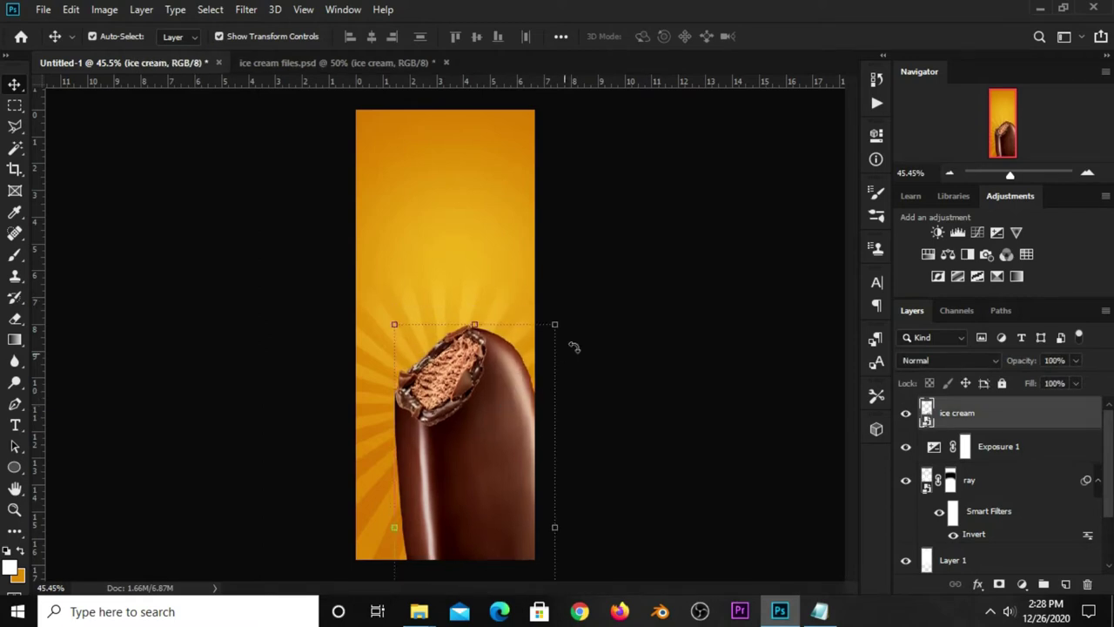
click(614, 323)
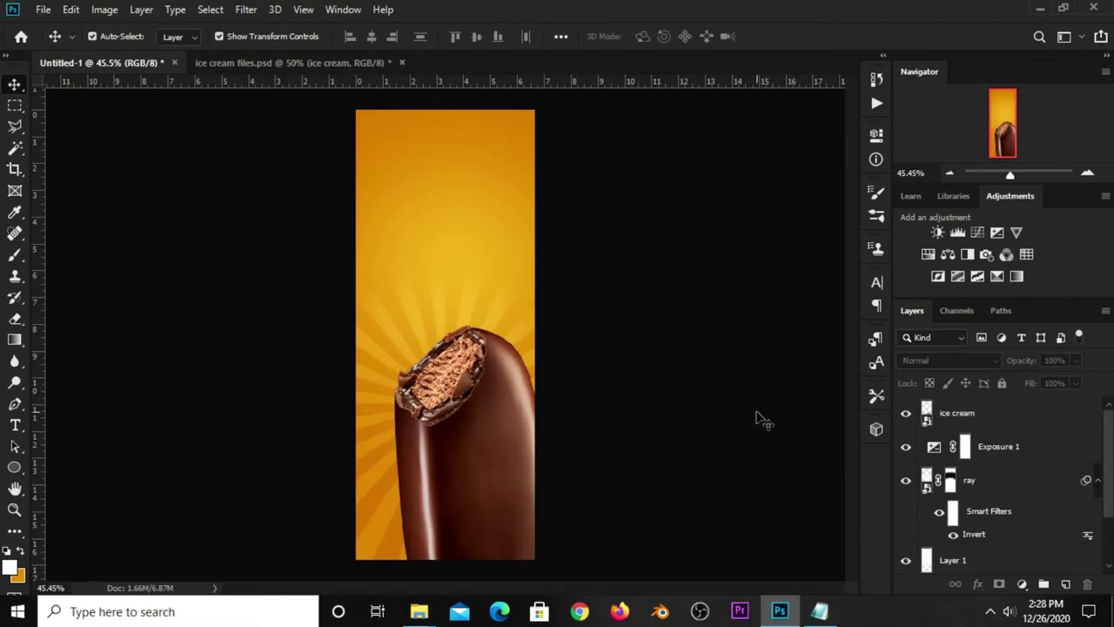
Copy the word 'Brand' from the notes
click(818, 610)
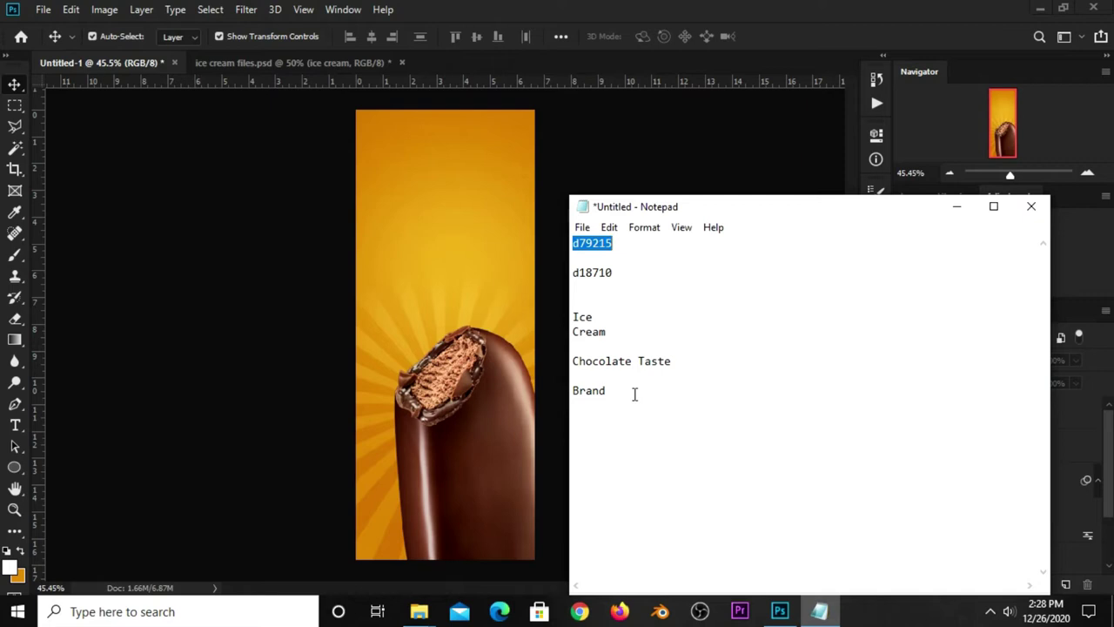
drag(610, 390, 554, 393)
right_click(575, 393)
click(615, 198)
click(775, 40)
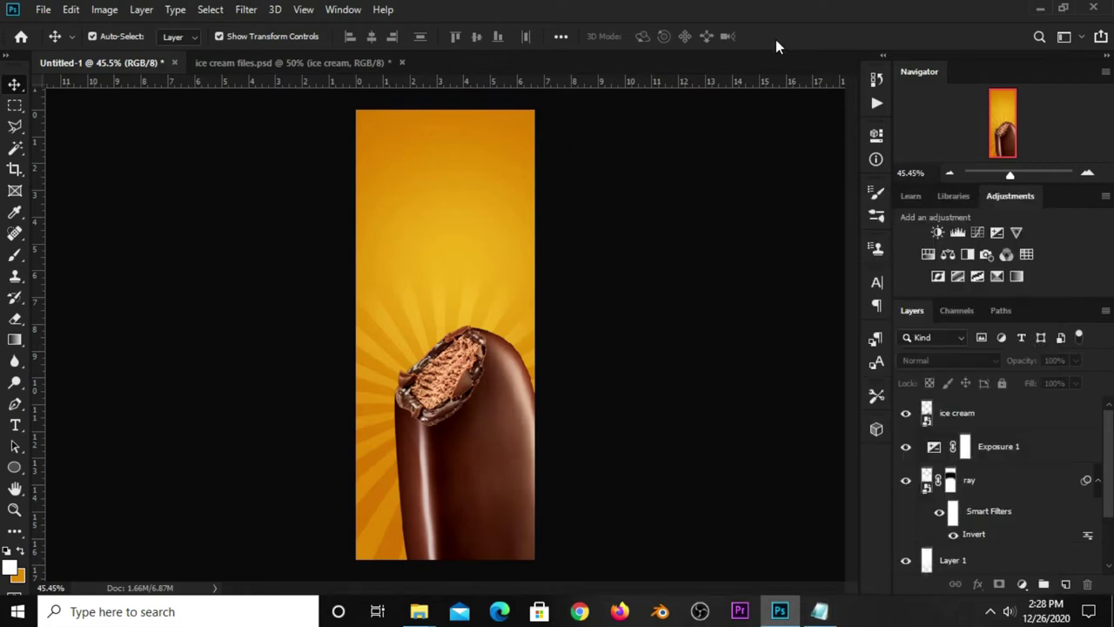
Add a 'Brand' text layer coloured with orange sampled from the canvas
click(15, 424)
click(48, 430)
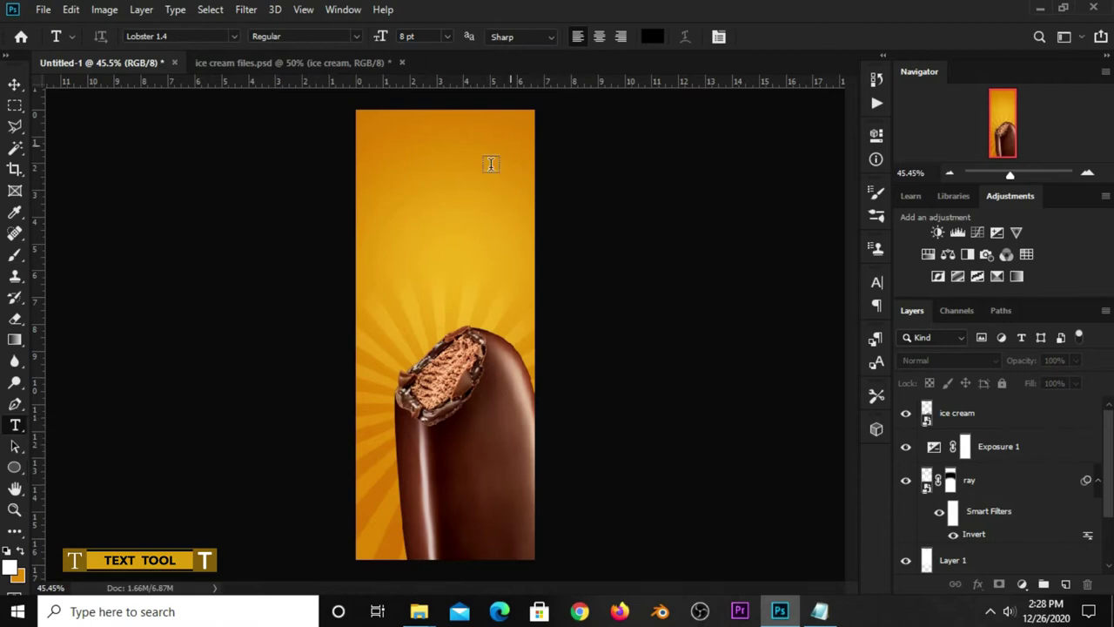
click(651, 36)
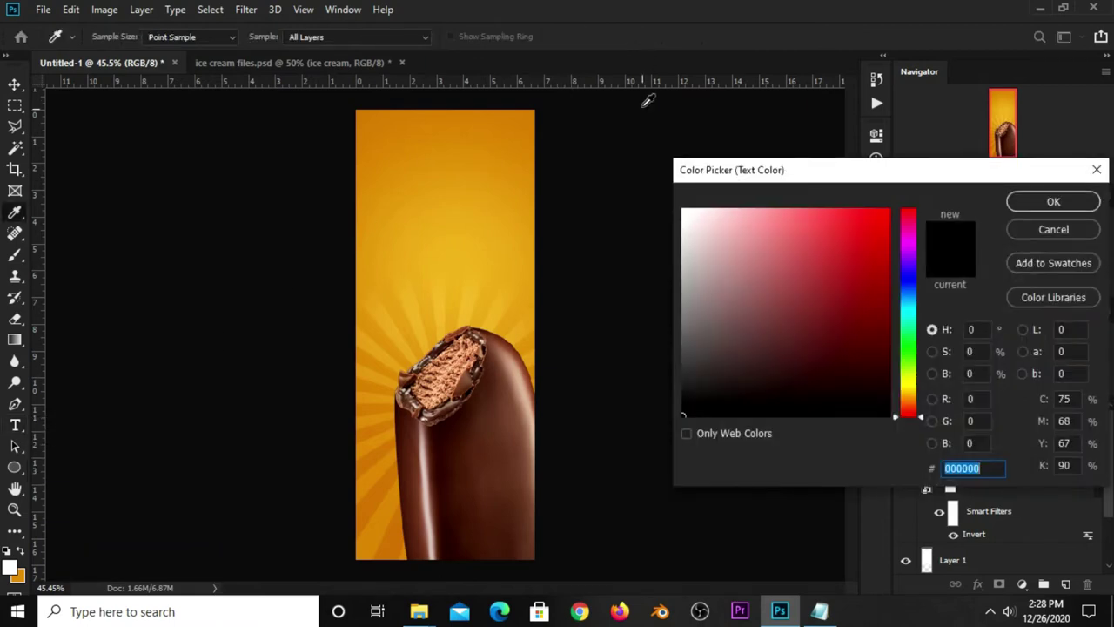
click(522, 154)
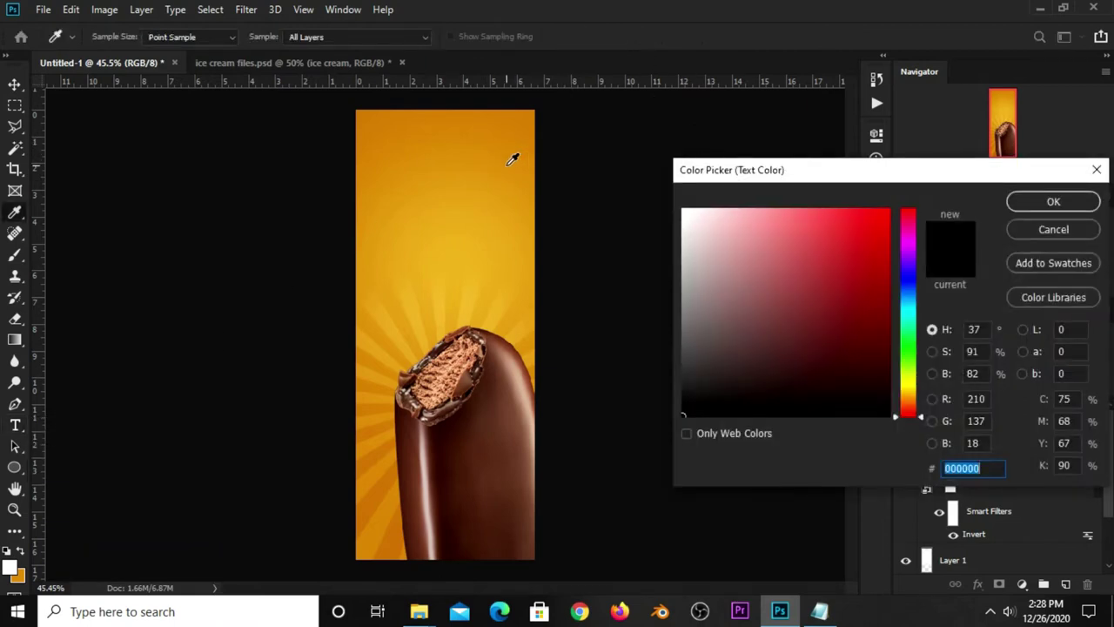
click(1053, 201)
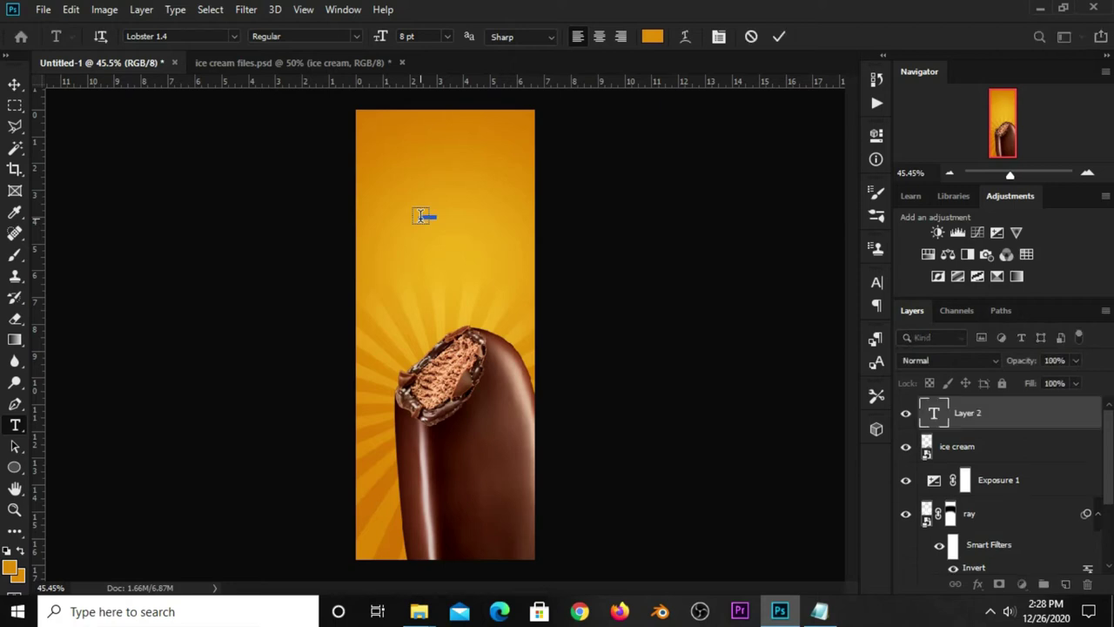
key(BackSpace)
click(781, 36)
Set the Brand text to 30 pt, enlarge it to about 233%, and hide its layer
click(447, 36)
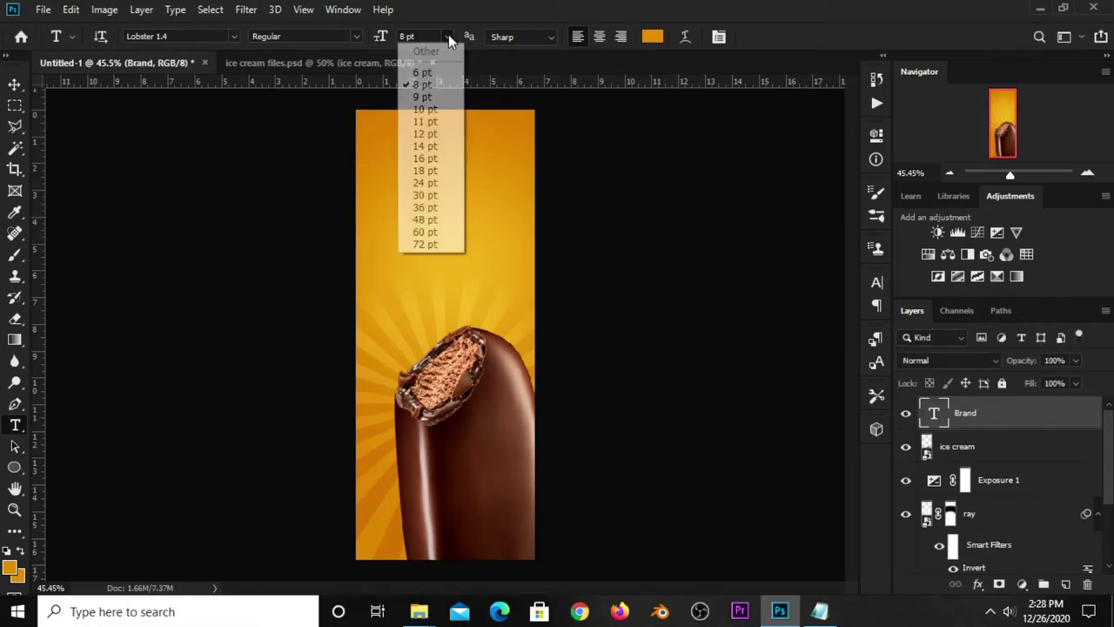
click(439, 196)
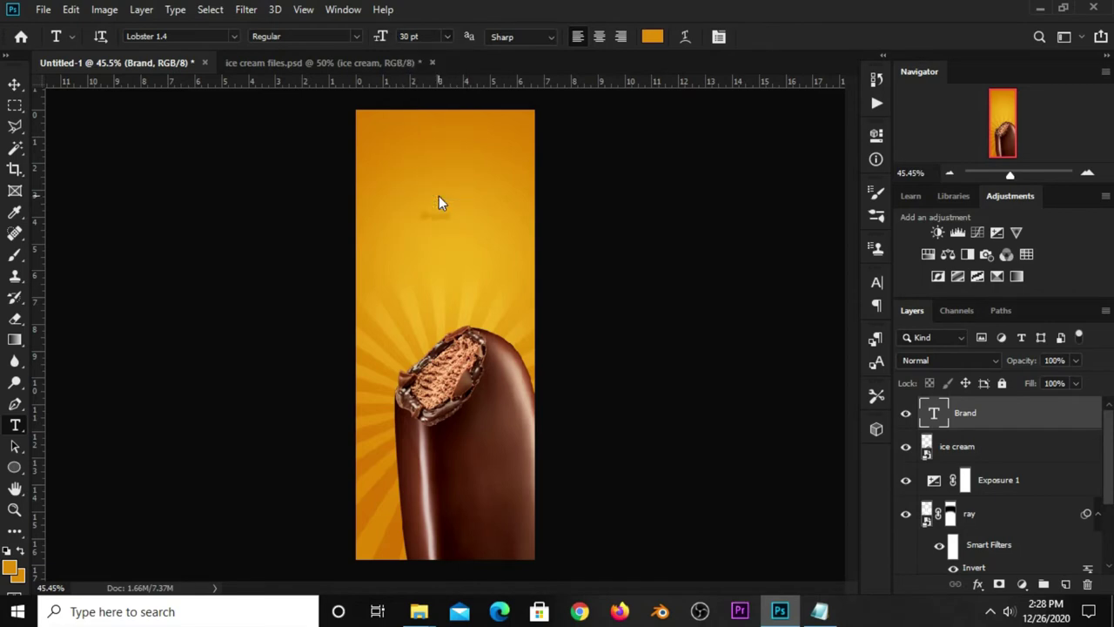
click(15, 85)
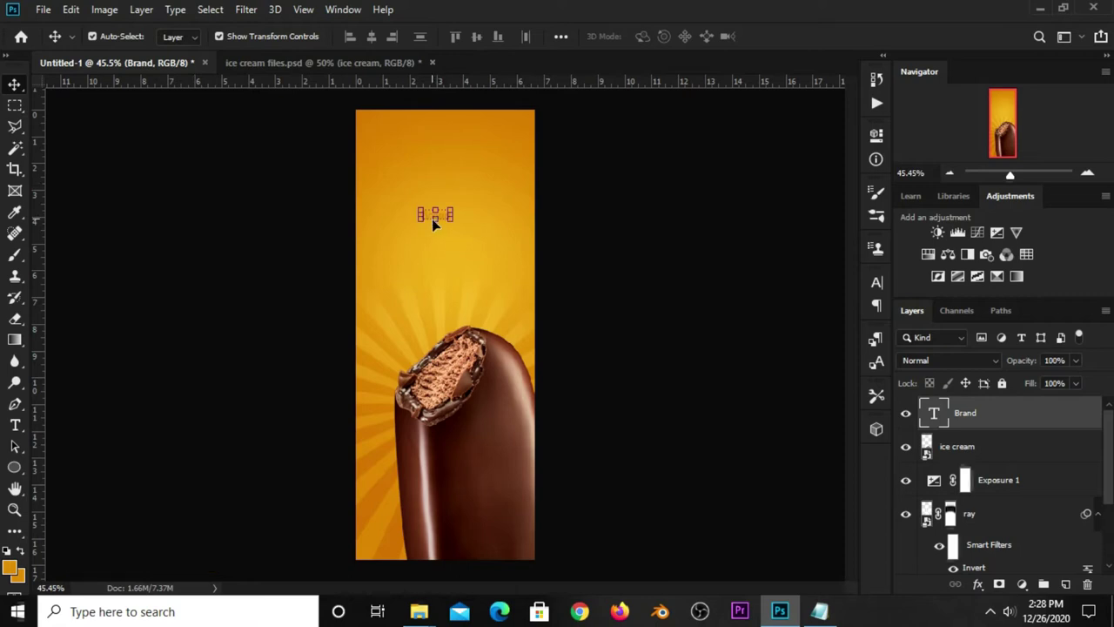
drag(434, 219, 436, 241)
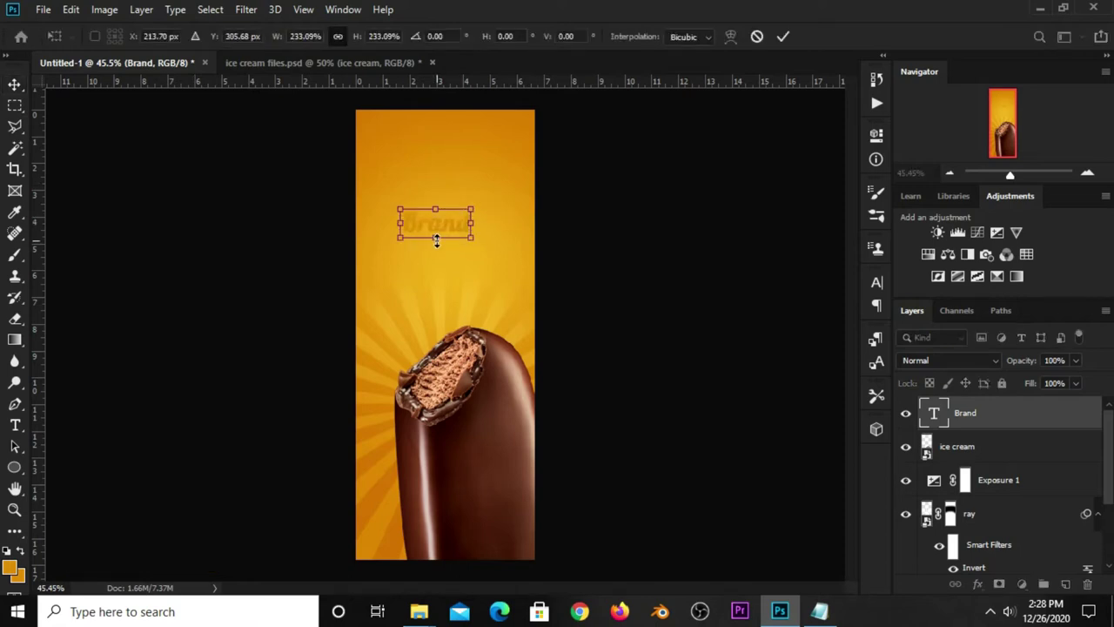
key(Return)
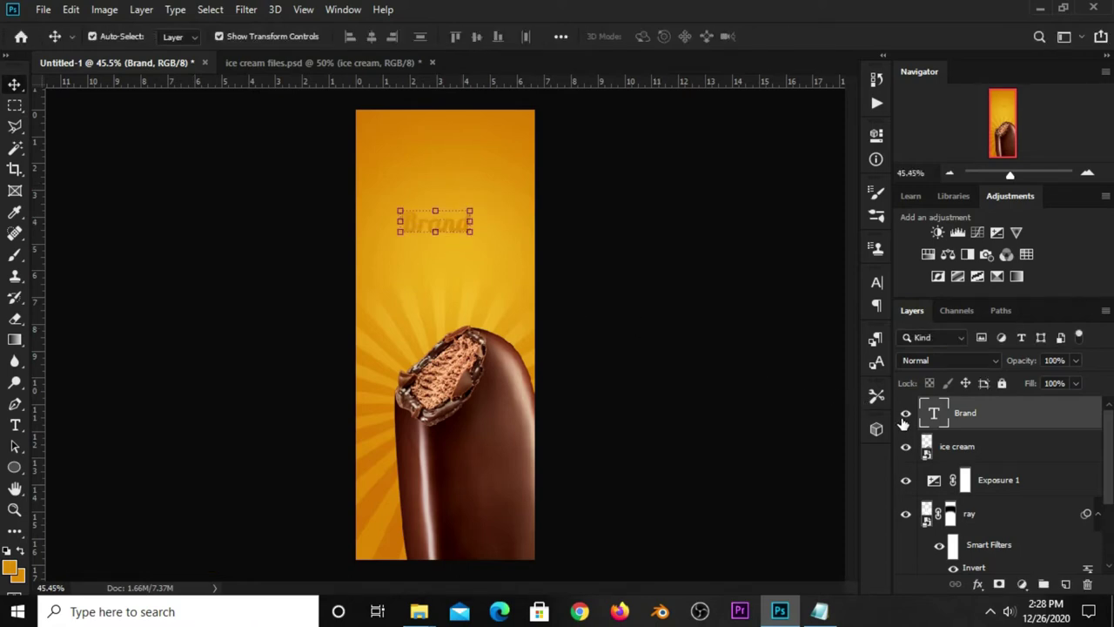
click(905, 414)
click(679, 323)
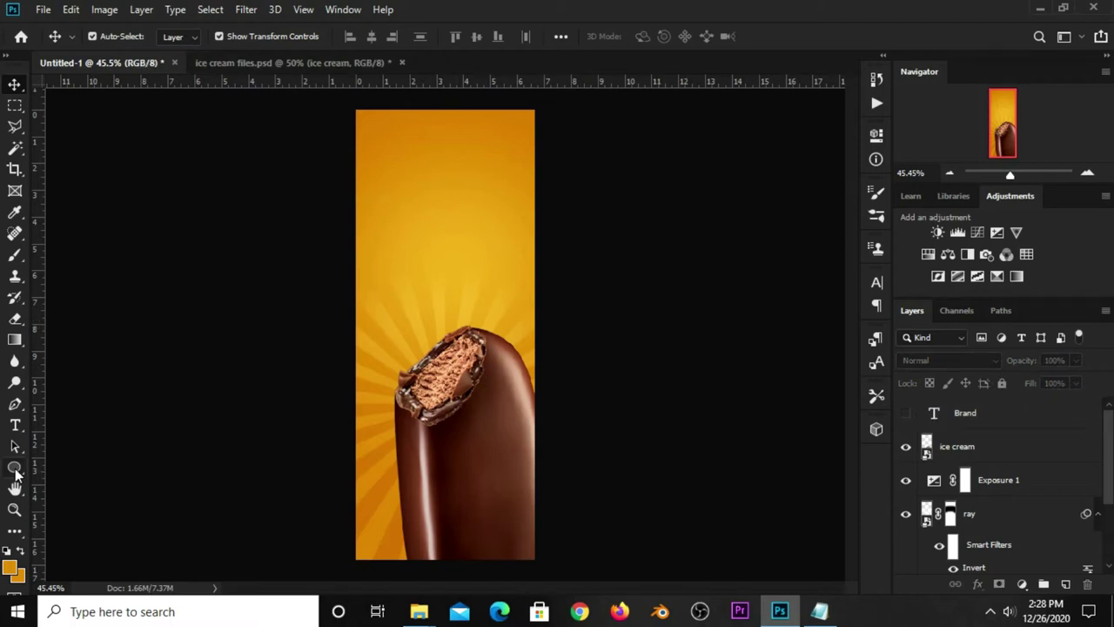
Draw an oval near the top of the label and fill it with white
drag(15, 471, 73, 495)
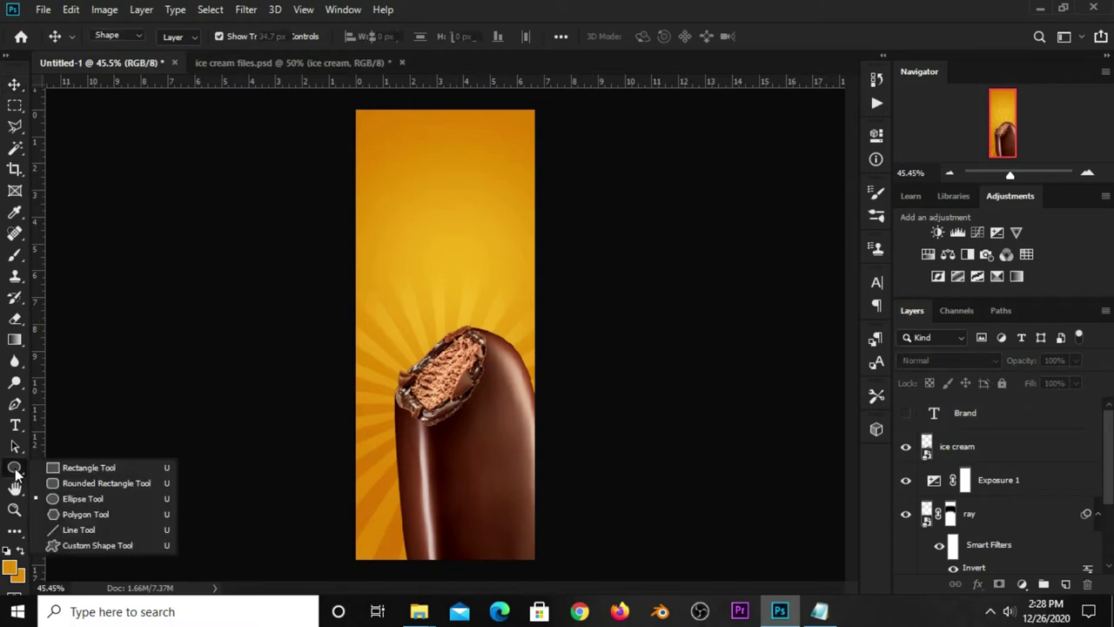
click(68, 495)
drag(395, 161, 496, 186)
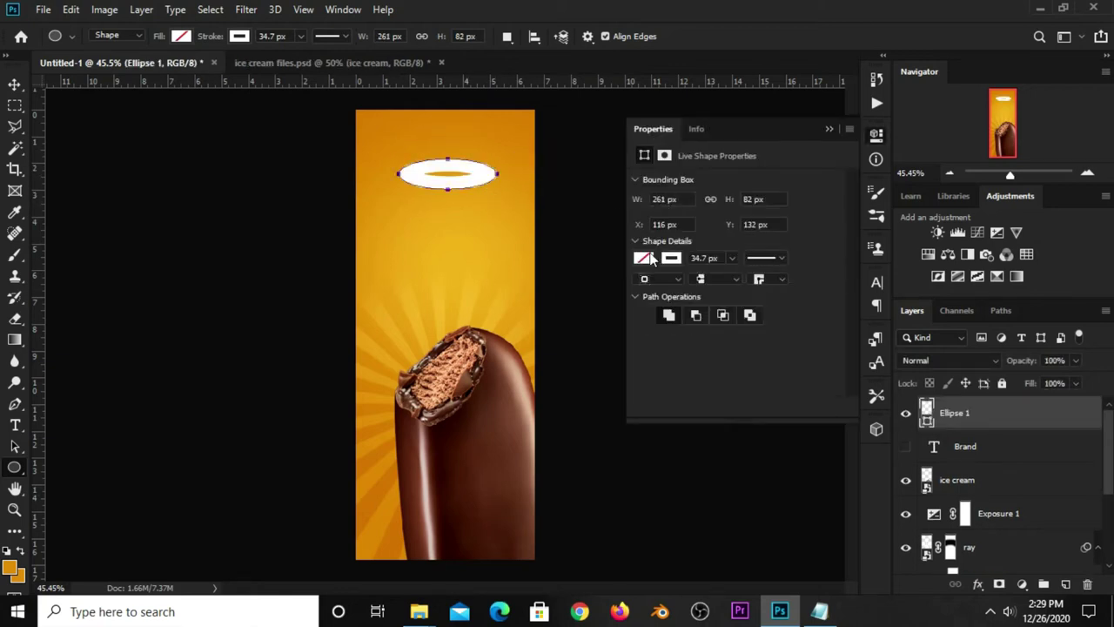
click(645, 259)
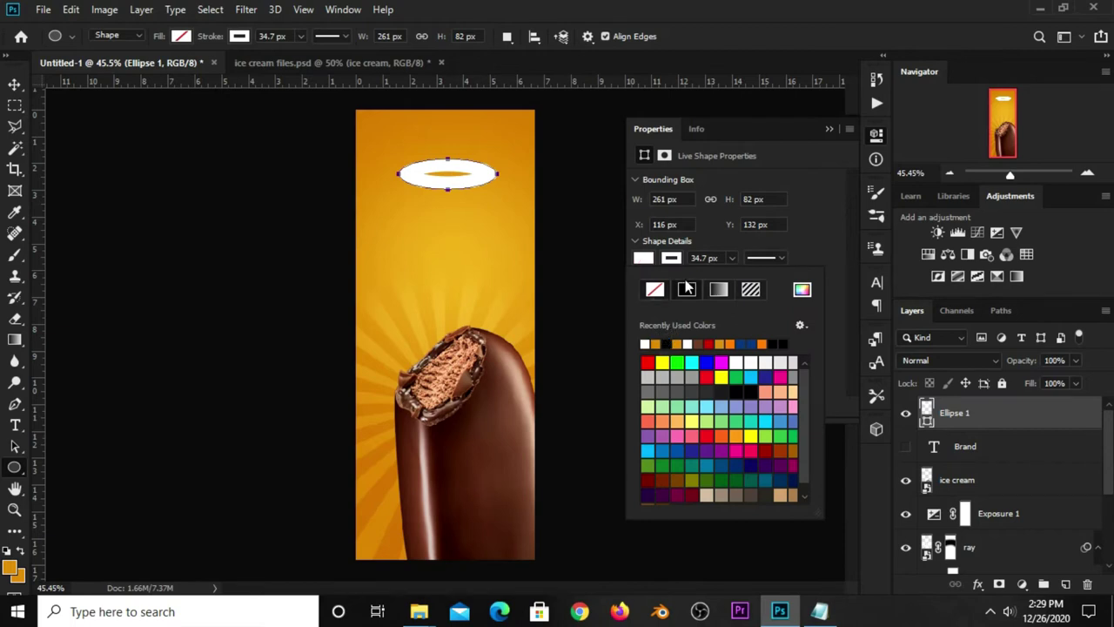
click(687, 343)
click(828, 128)
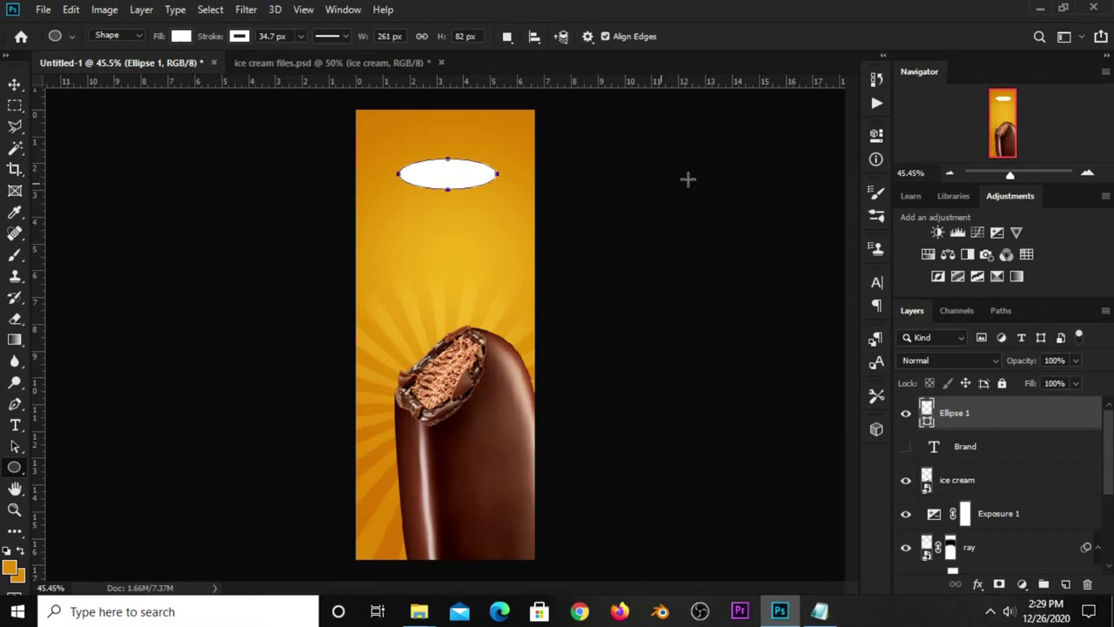
Centre the oval horizontally on the canvas, nudge it down slightly, and show the Brand text again
key(v)
click(465, 188)
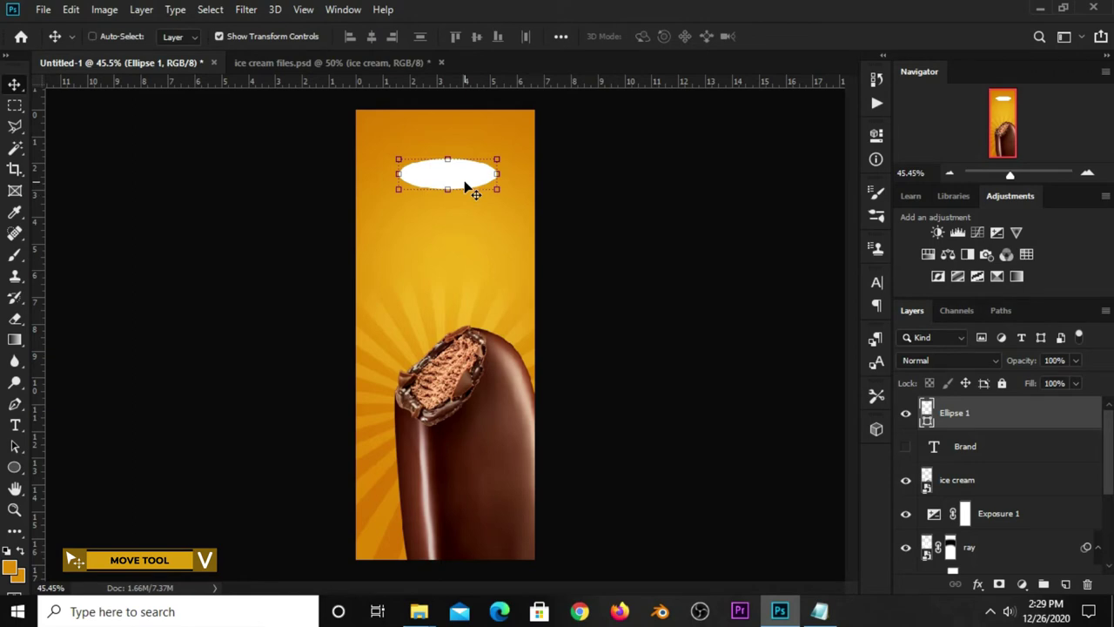
key(ctrl+a)
click(375, 36)
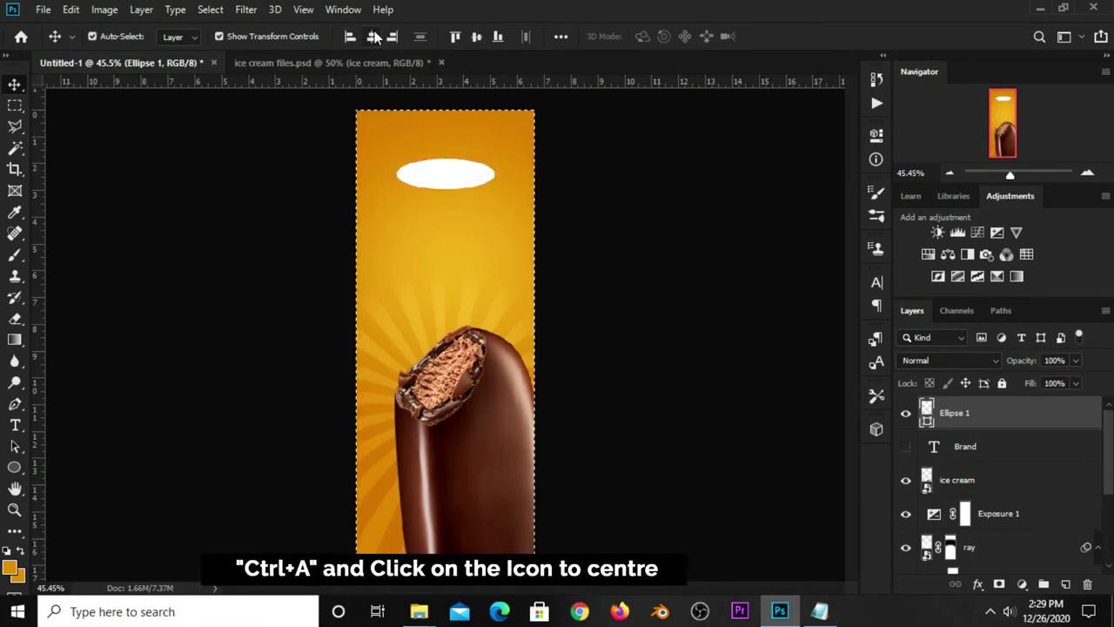
key(ctrl+d)
key(Down)
key(Down)
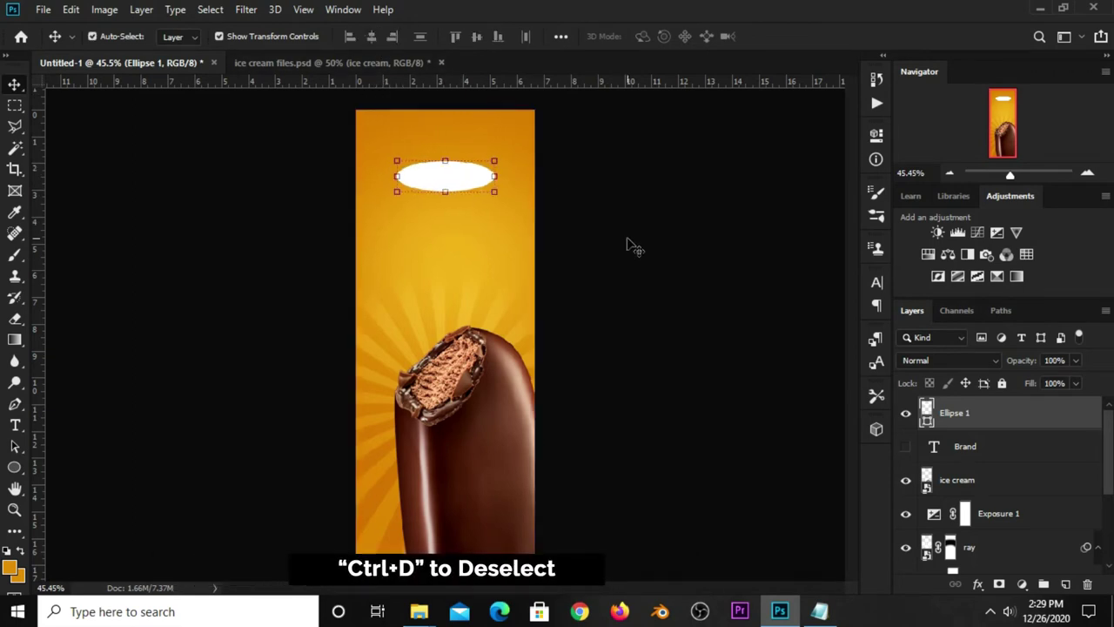
key(Down)
key(Down)
key(Down)
key(Down)
click(633, 247)
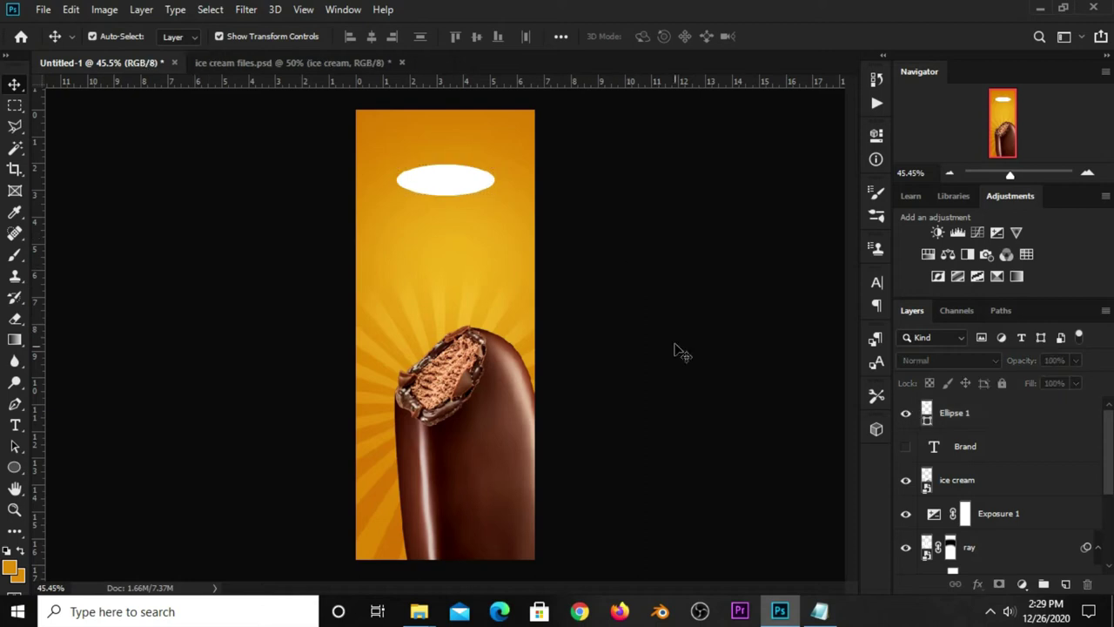
click(905, 446)
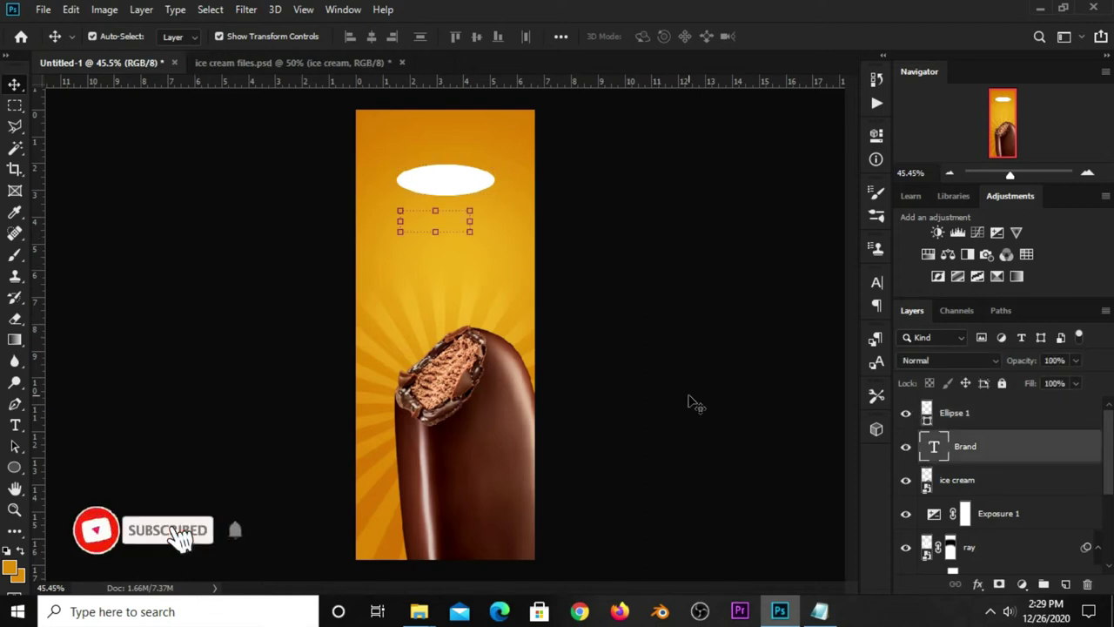
Set the brand text to the Raleway font in All Caps
click(873, 283)
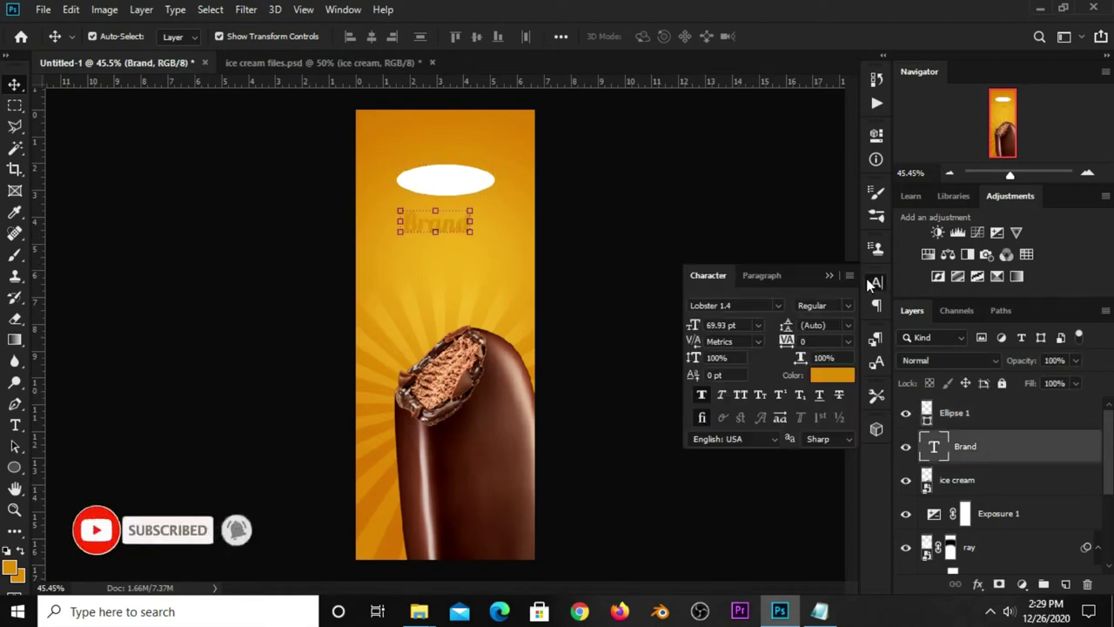
click(779, 307)
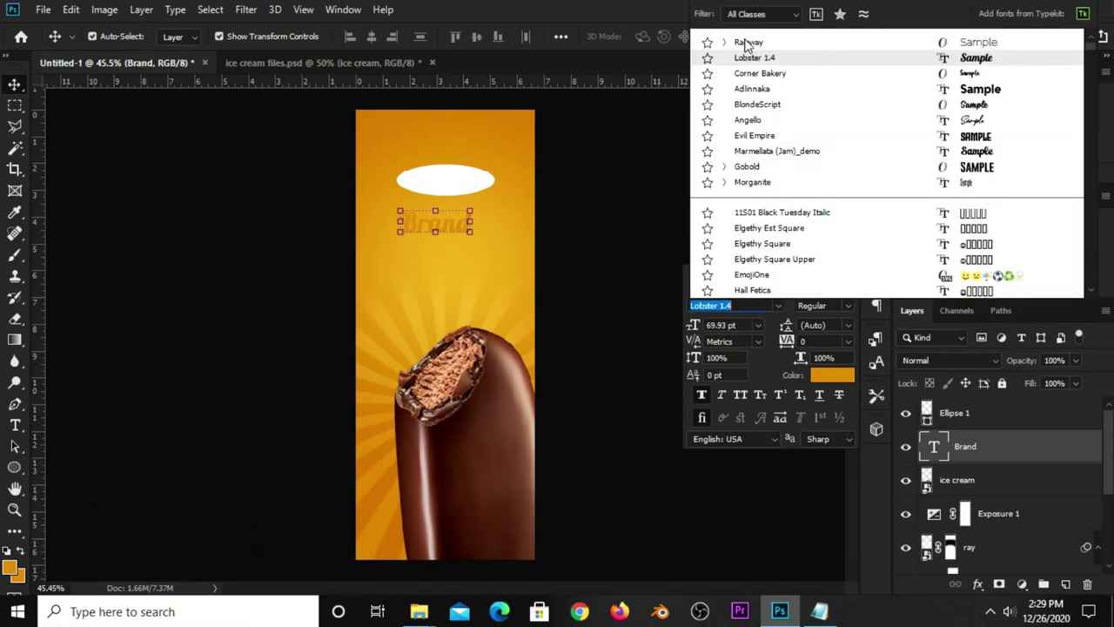
text(EmojiOne)
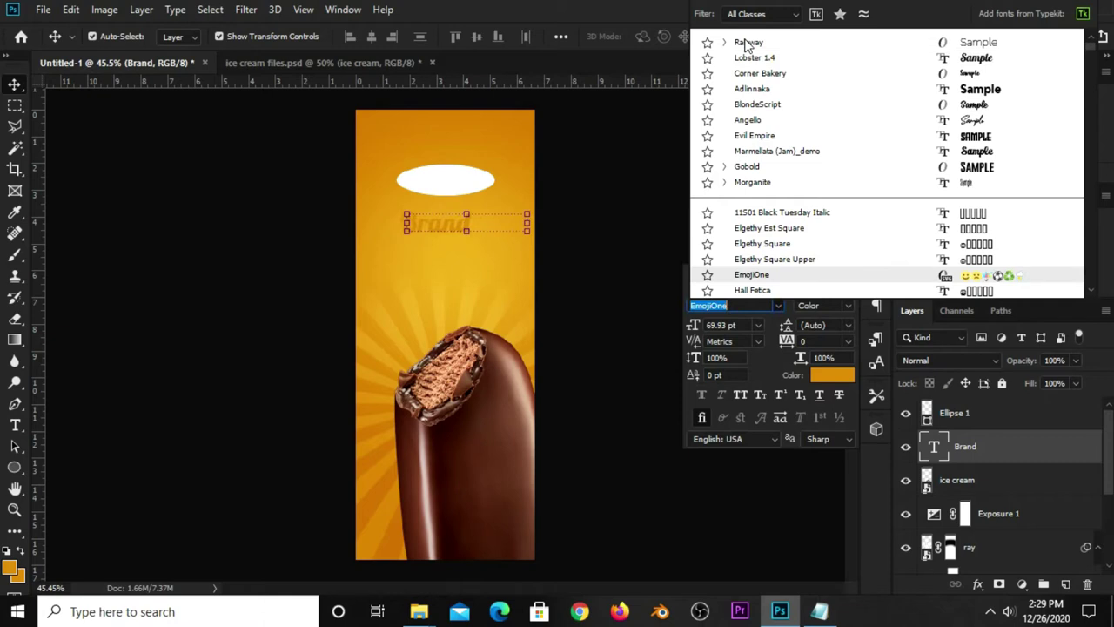
text(mra)
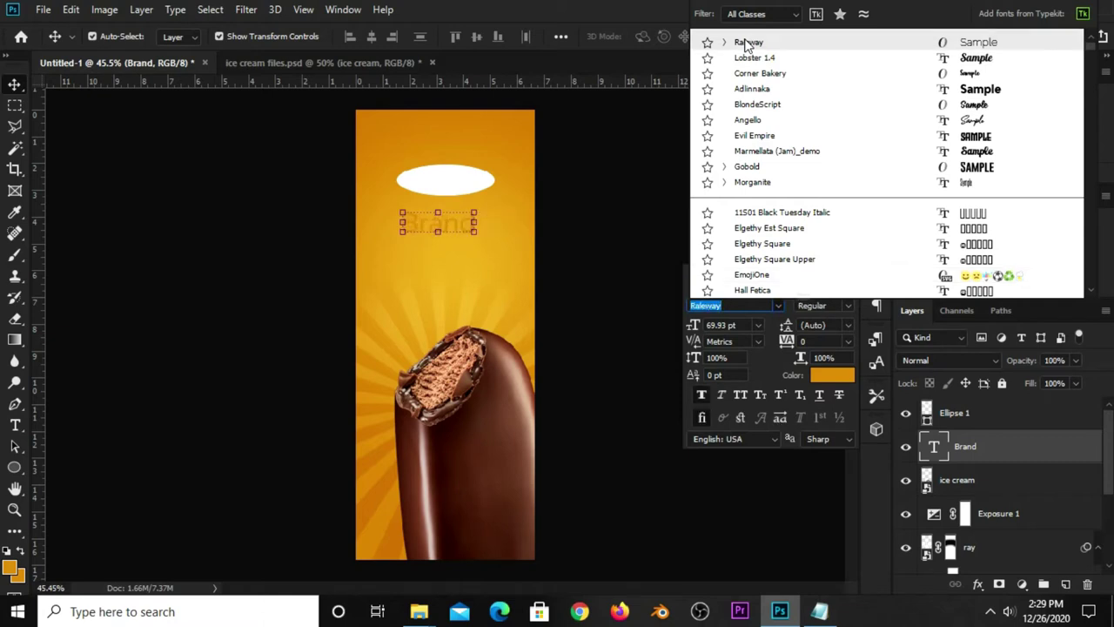
click(746, 43)
click(746, 126)
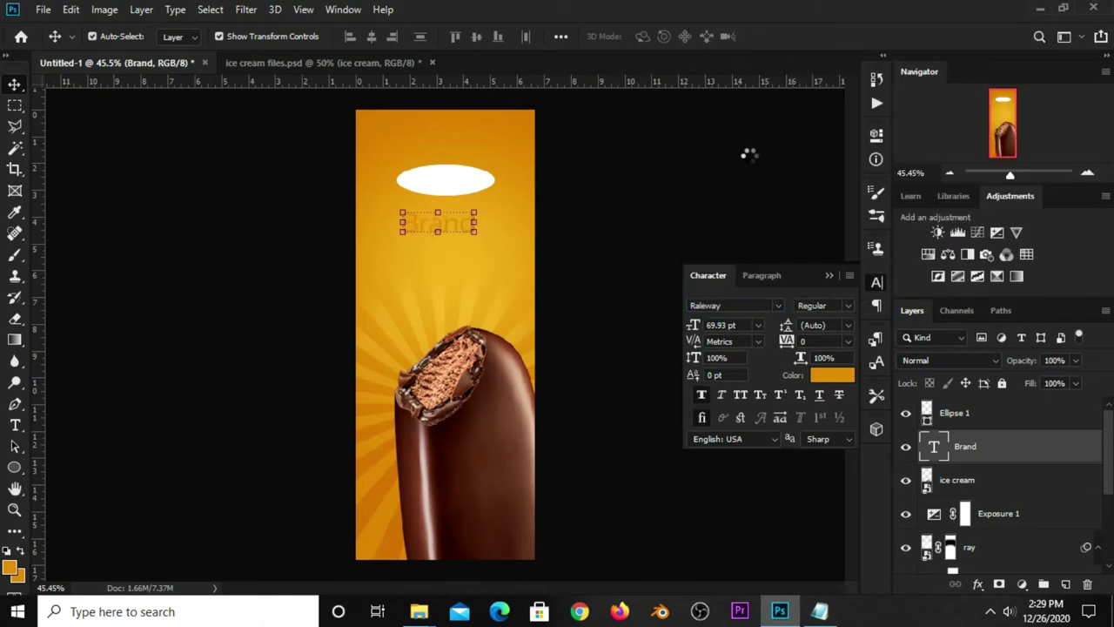
click(741, 400)
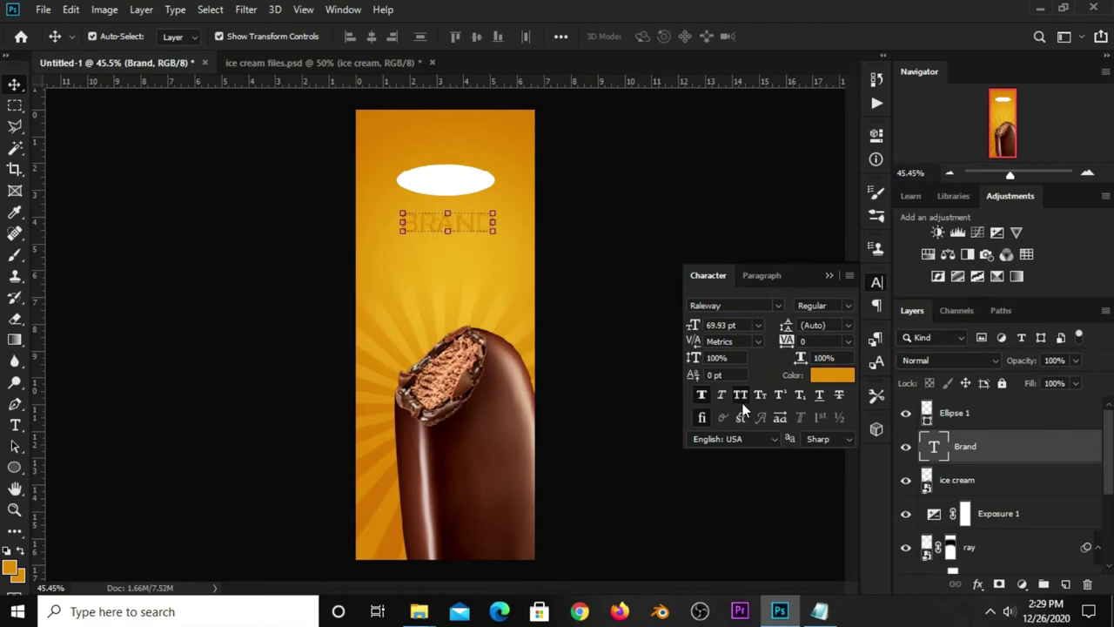
Shrink BRAND to about 72% and move the Brand layer above Ellipse 1
mouse_move(492, 212)
mouse_down()
mouse_move(471, 217)
mouse_move(456, 187)
mouse_up()
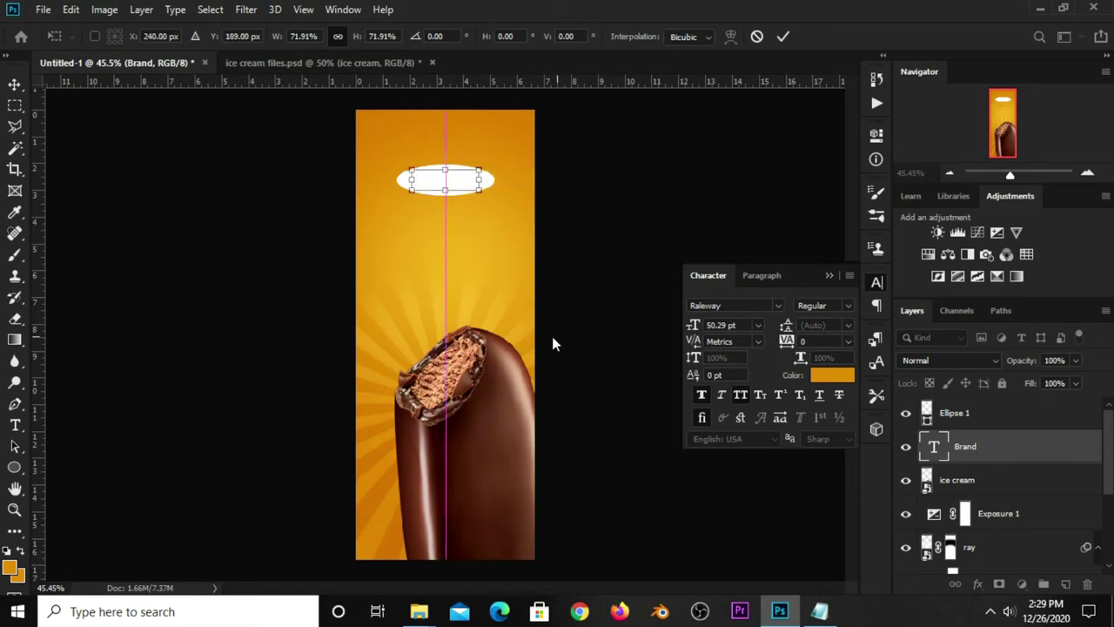
text(240)
key(Return)
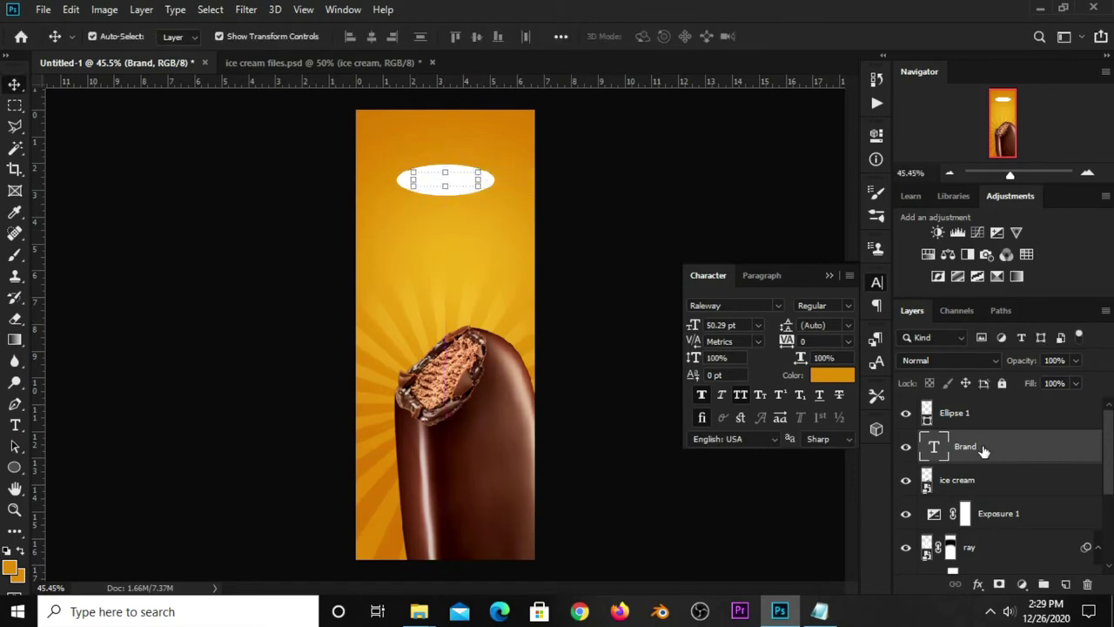
drag(983, 449, 977, 412)
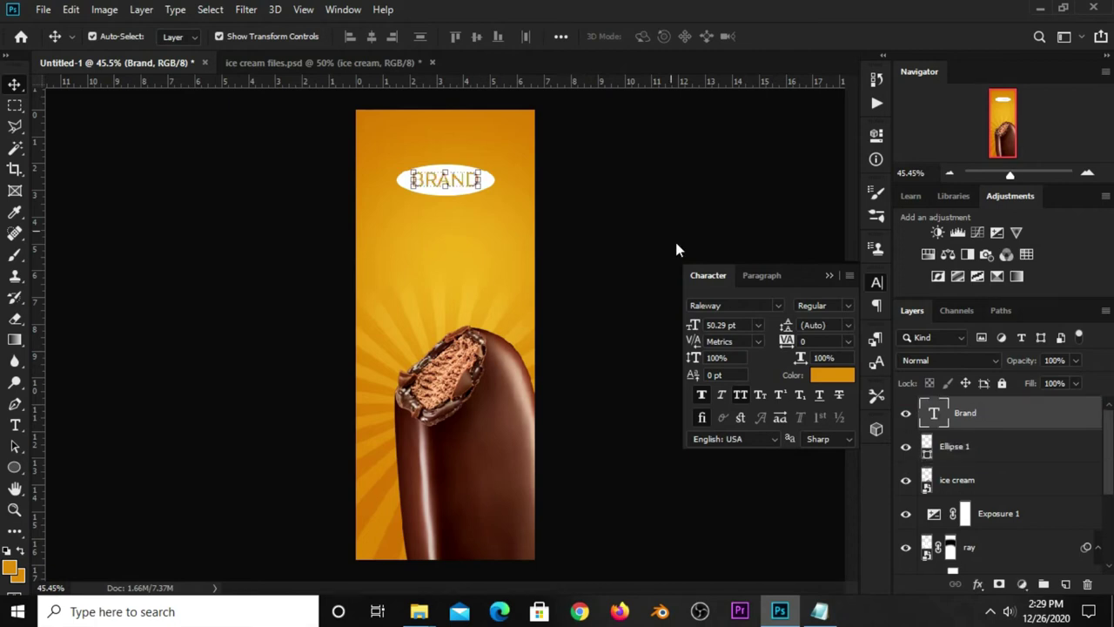
click(783, 261)
click(828, 275)
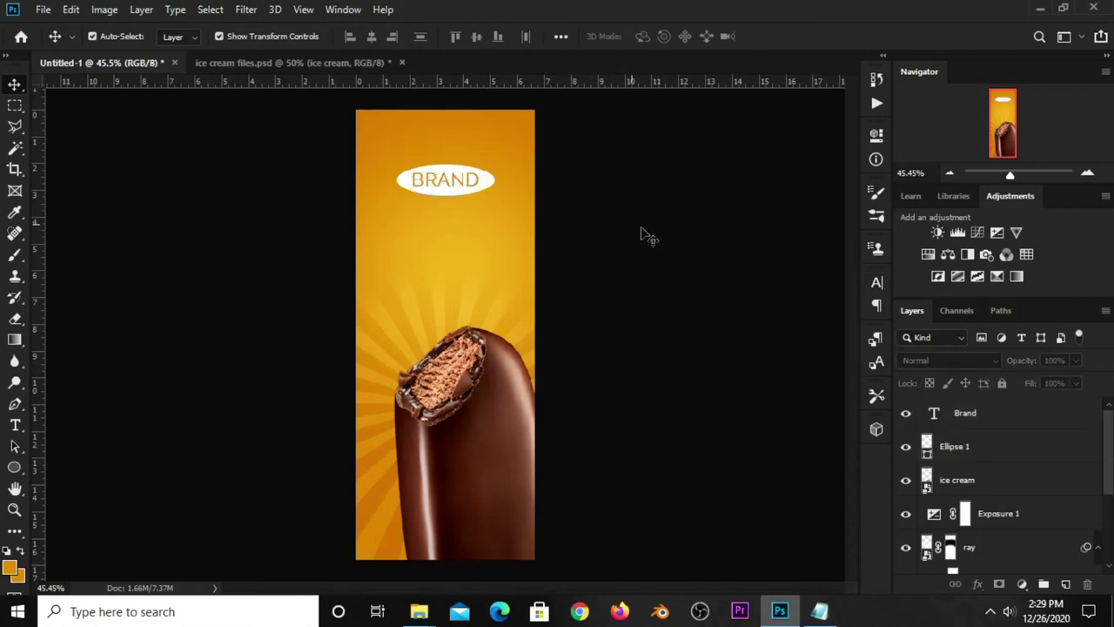
Shrink BRAND slightly and align it horizontally centred with the white oval
scroll(485, 180, up, 1)
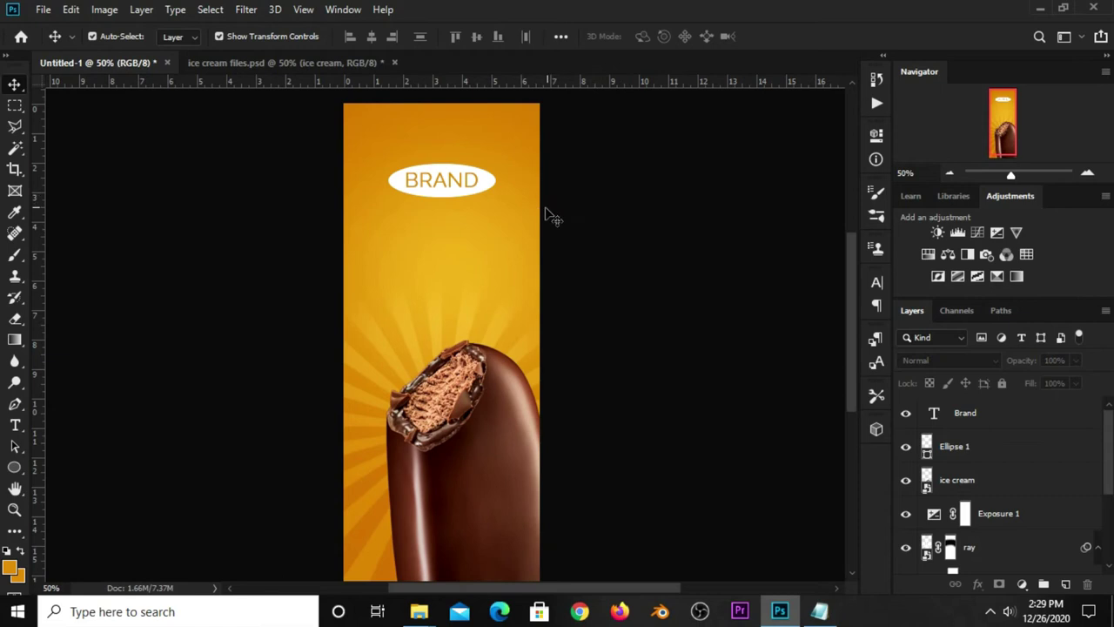
click(470, 187)
key(ctrl+t)
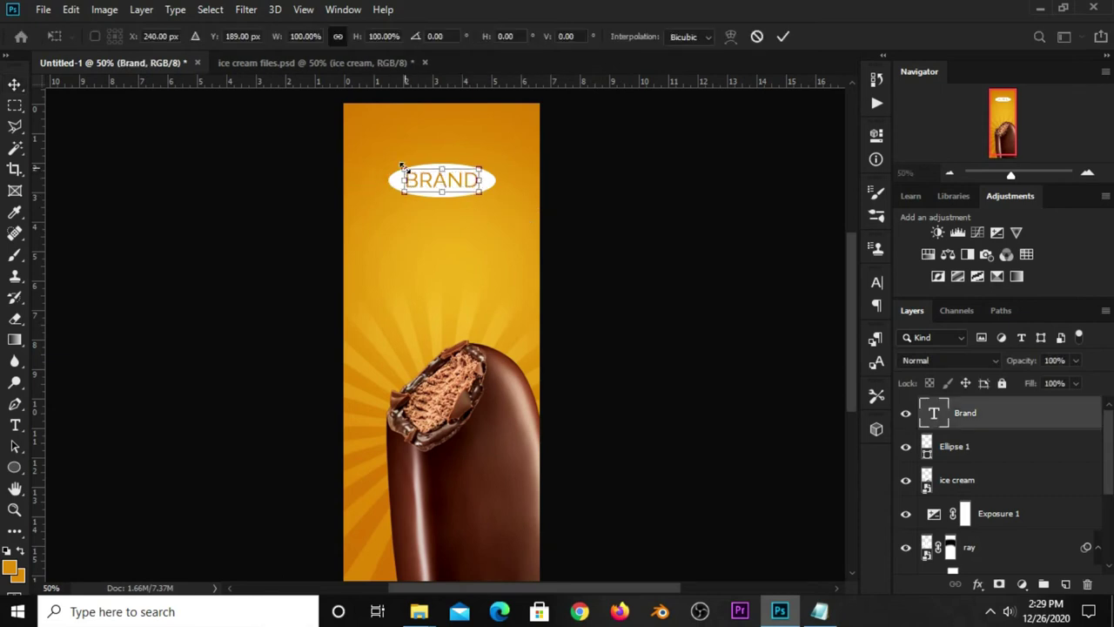
drag(405, 167, 409, 172)
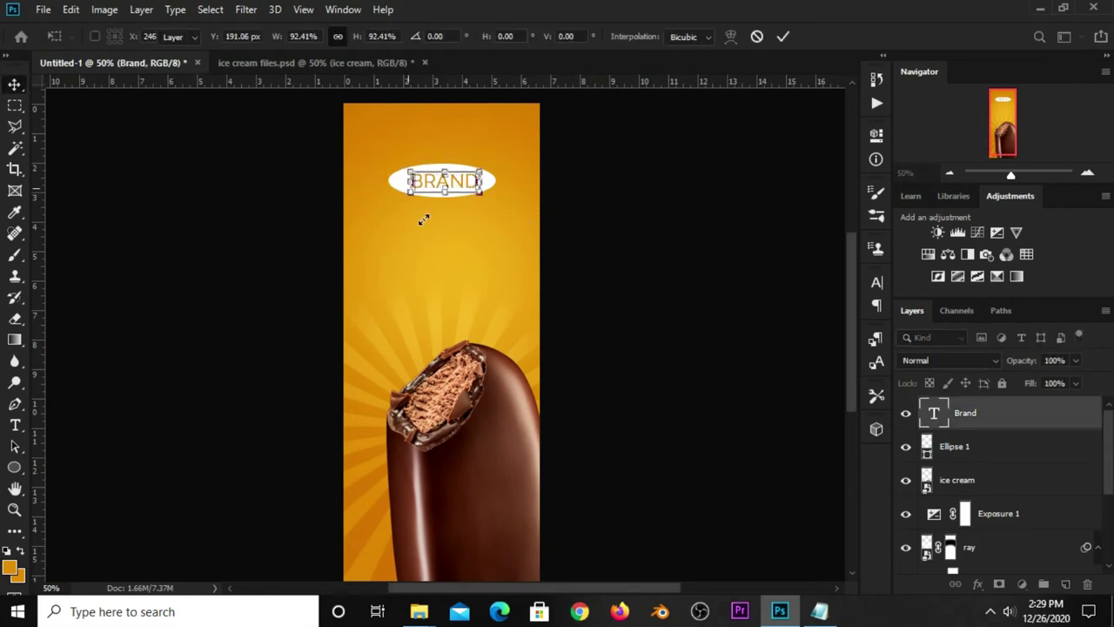
key(Return)
click(950, 445)
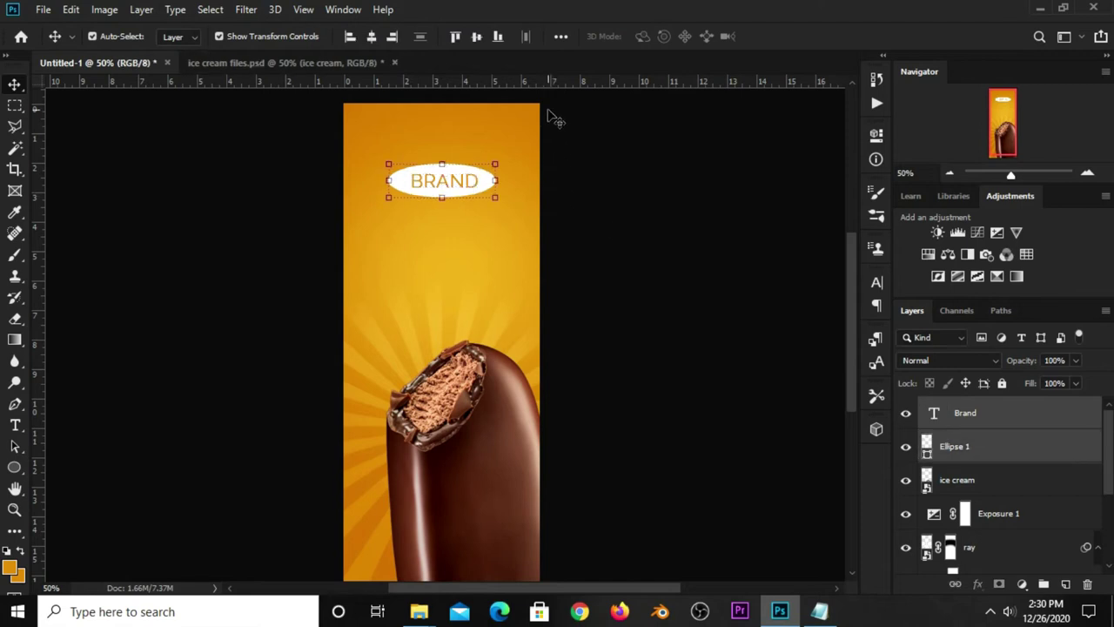
click(560, 36)
click(513, 79)
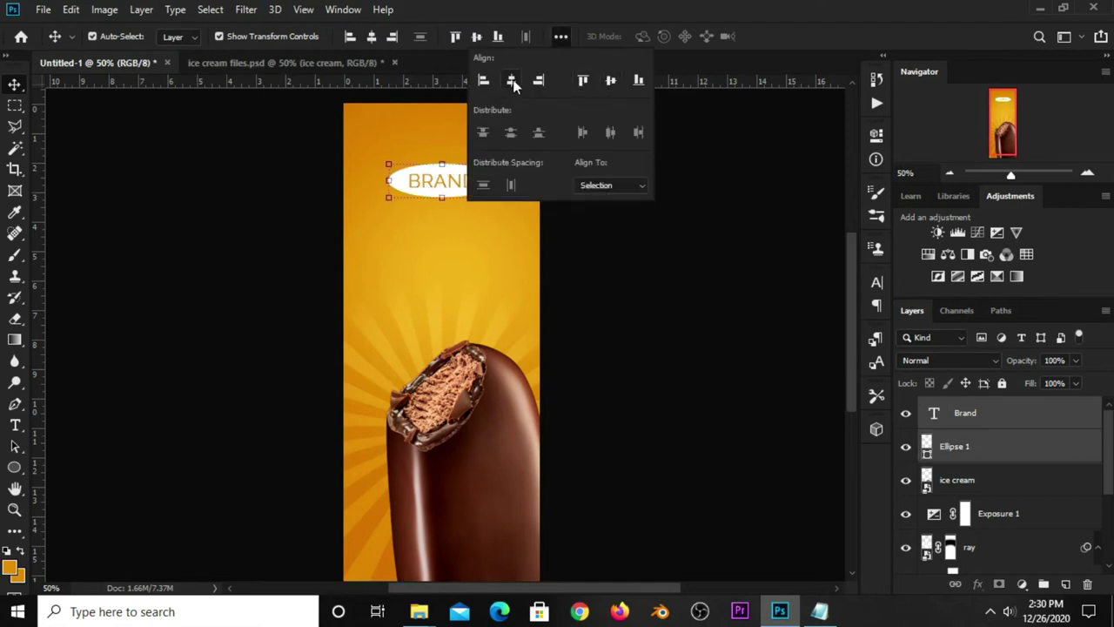
click(696, 244)
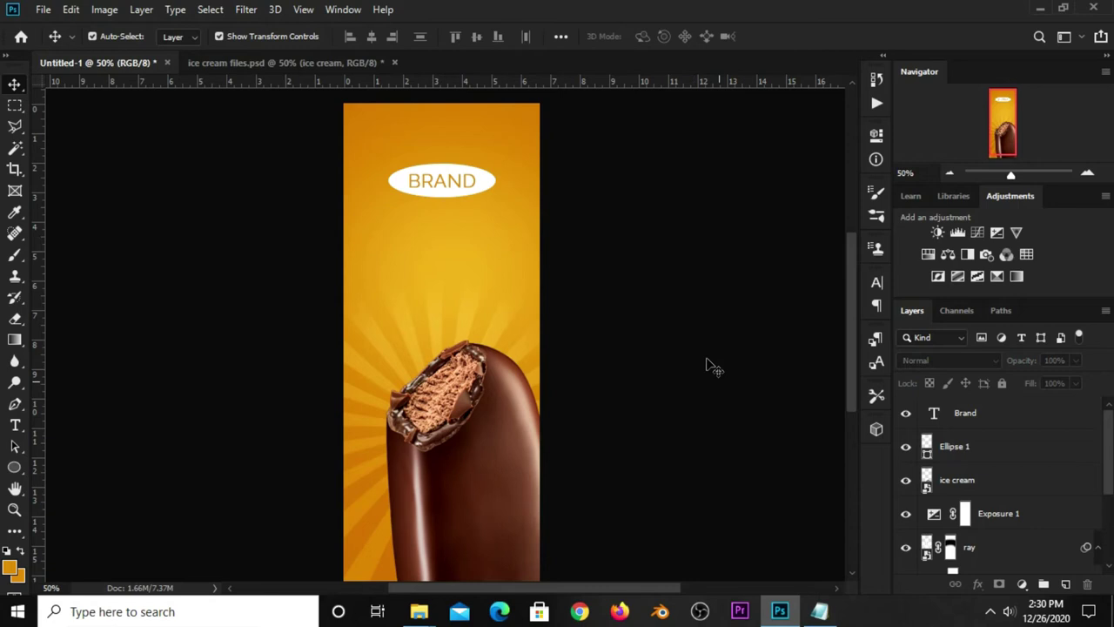
Select the word 'Ice' in the Notepad notes for copying
click(819, 611)
drag(596, 314, 561, 311)
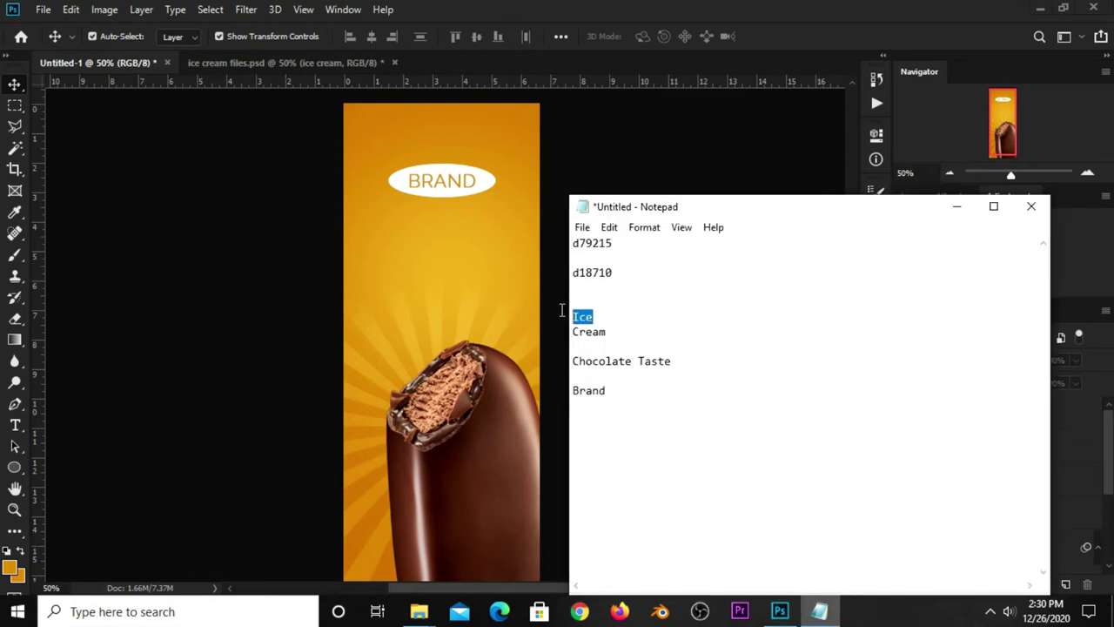
right_click(592, 309)
Copy 'Ice' and paste it as a new text layer below BRAND
click(610, 360)
click(723, 122)
click(14, 426)
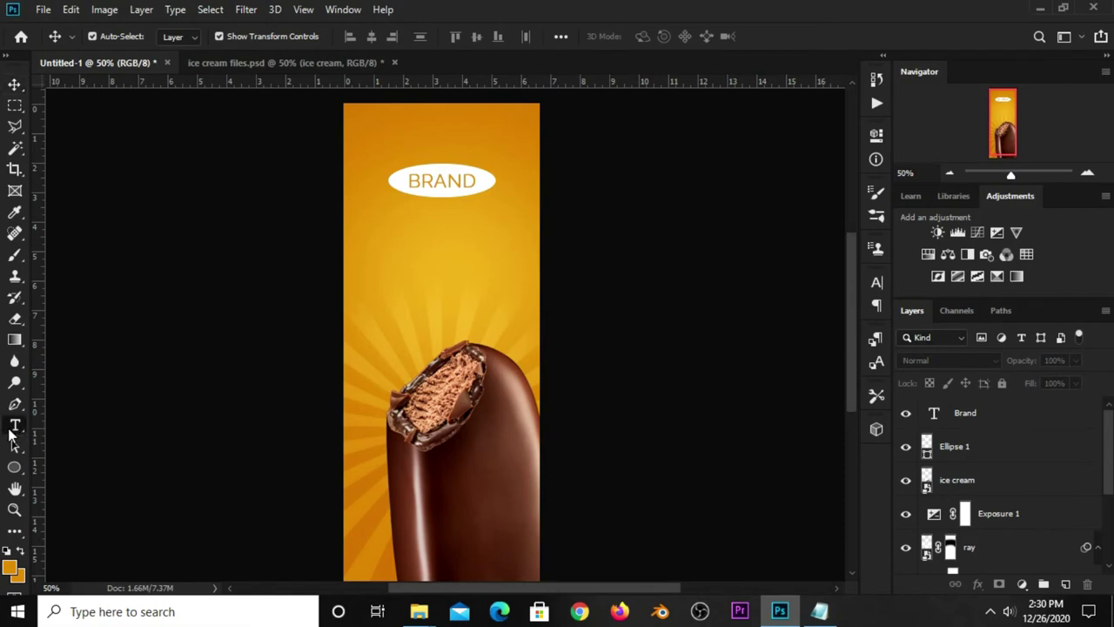
click(96, 425)
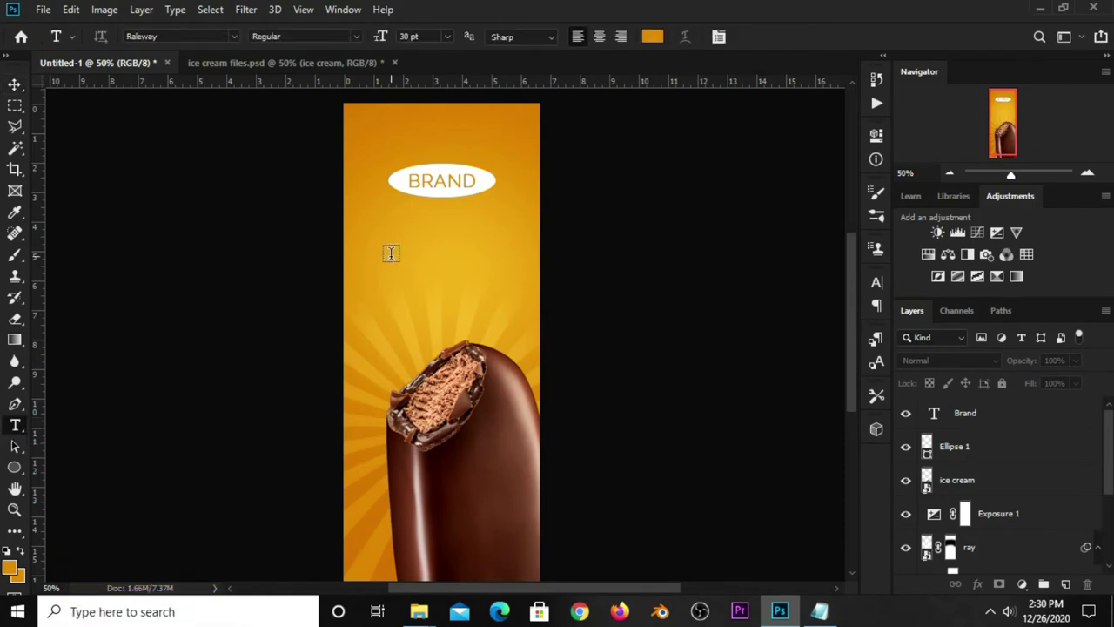
click(391, 254)
key(ctrl+v)
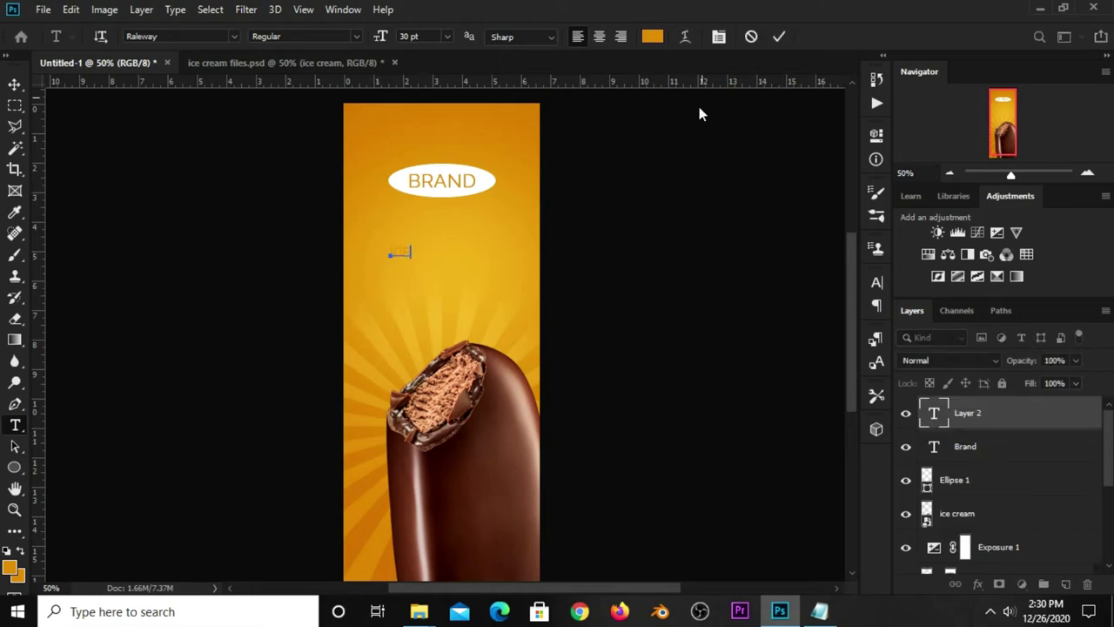
click(774, 36)
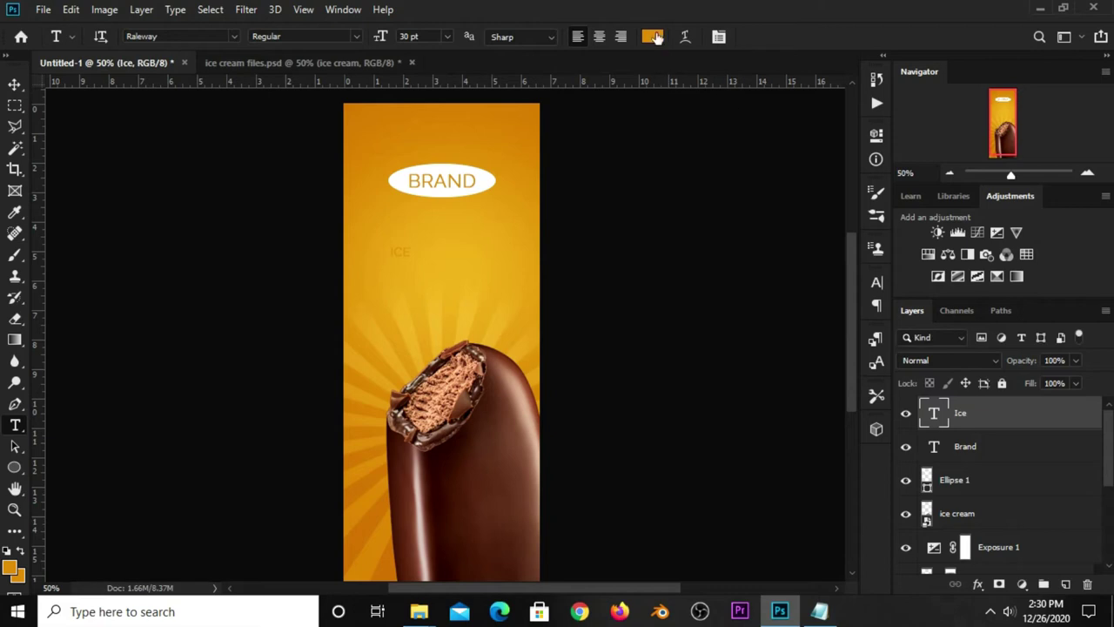
Make the Ice text white in the Lobster 1.4 font
click(652, 37)
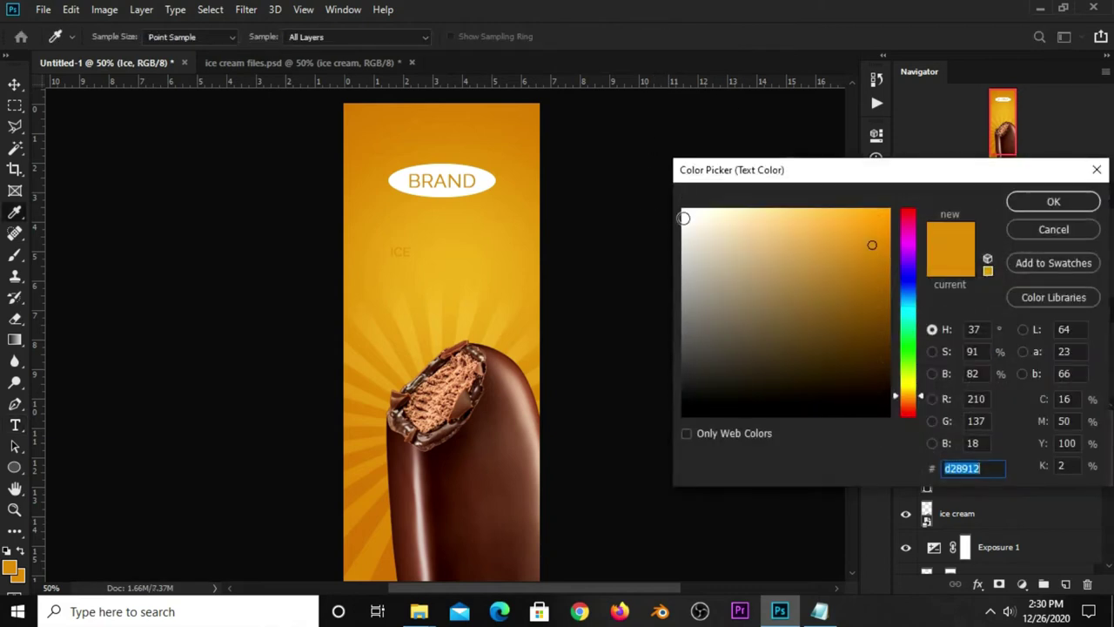
click(684, 217)
click(1031, 205)
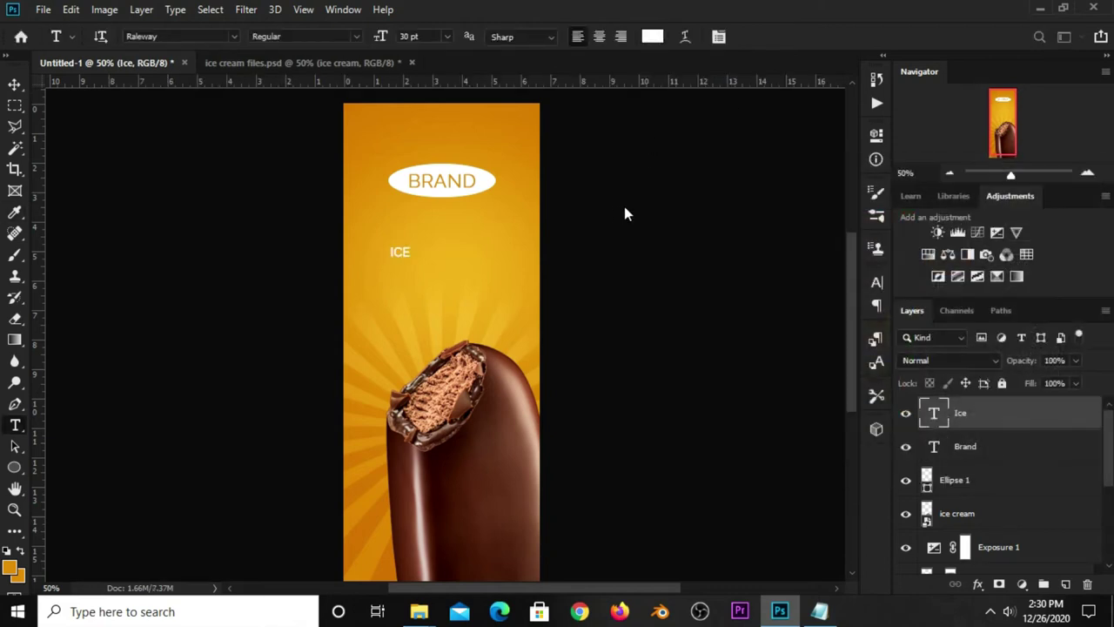
key(v)
click(876, 284)
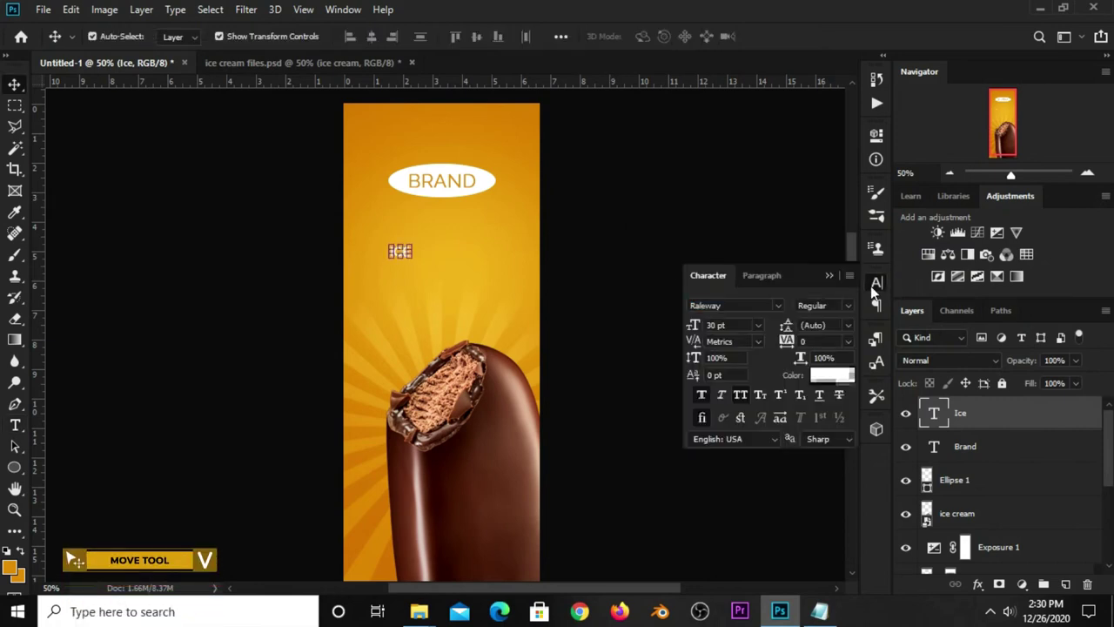
click(778, 305)
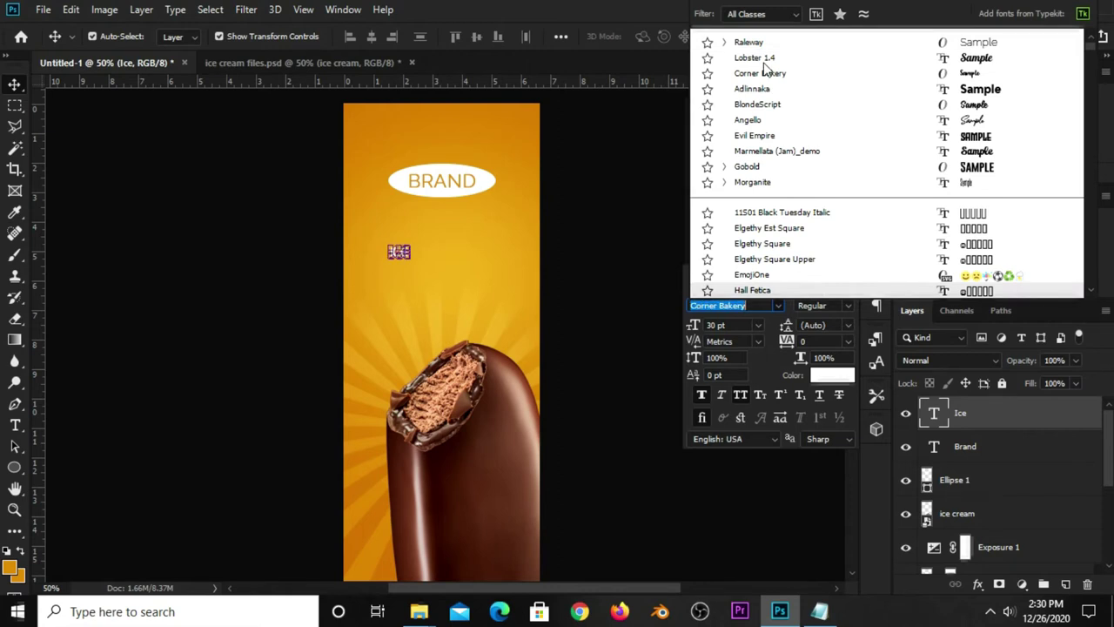
click(753, 57)
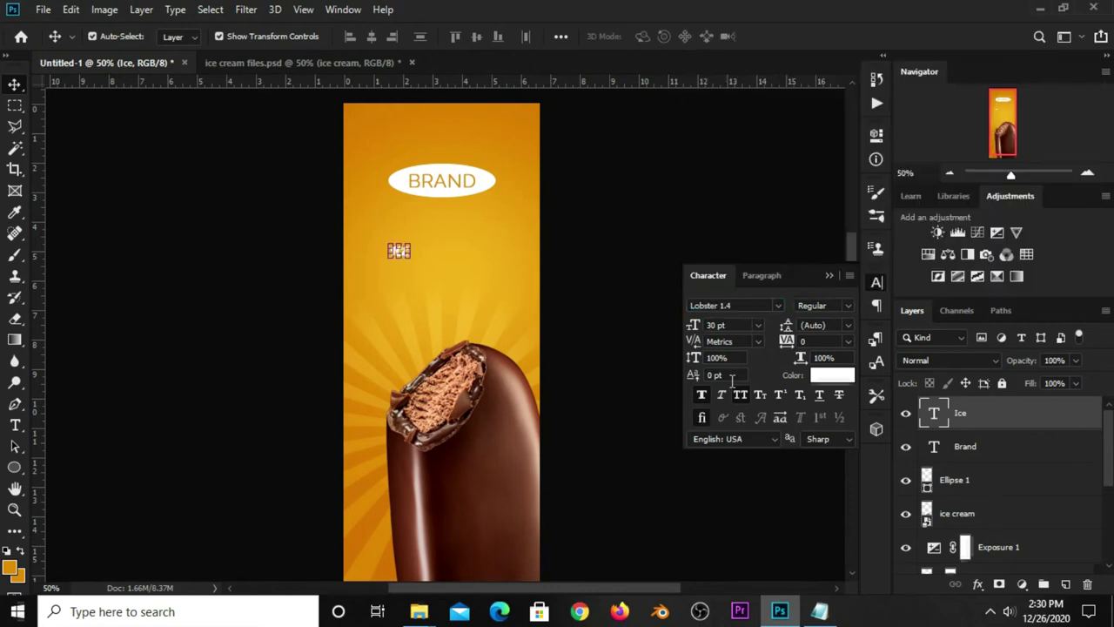
click(829, 276)
Enlarge the Ice text substantially and centre it beneath the BRAND oval
key(ctrl+t)
drag(407, 244, 485, 189)
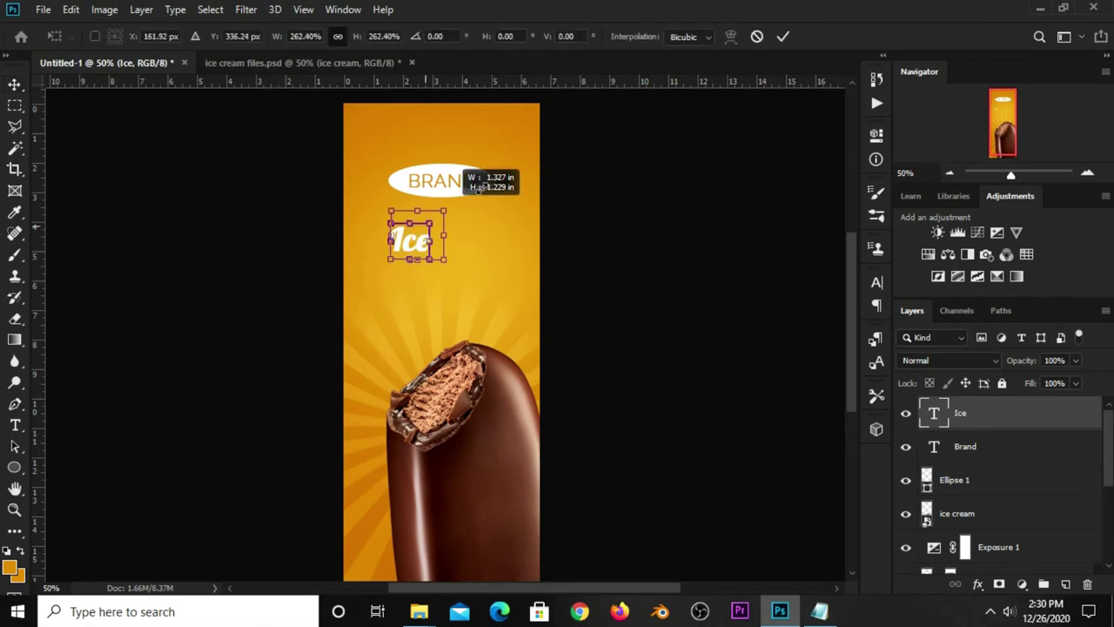
drag(431, 233, 444, 253)
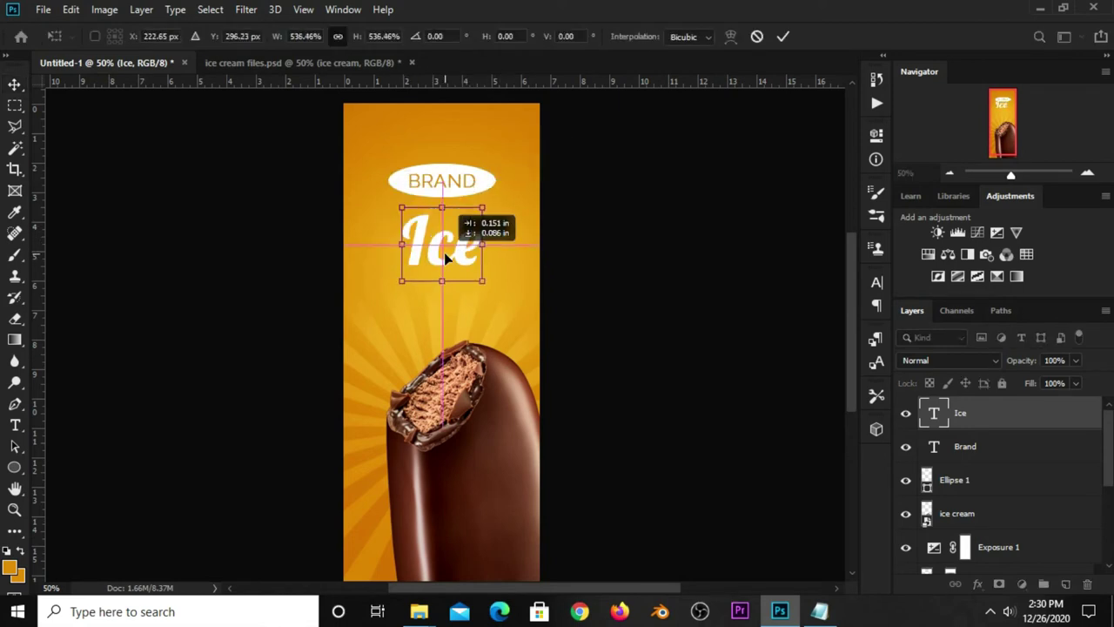
key(Return)
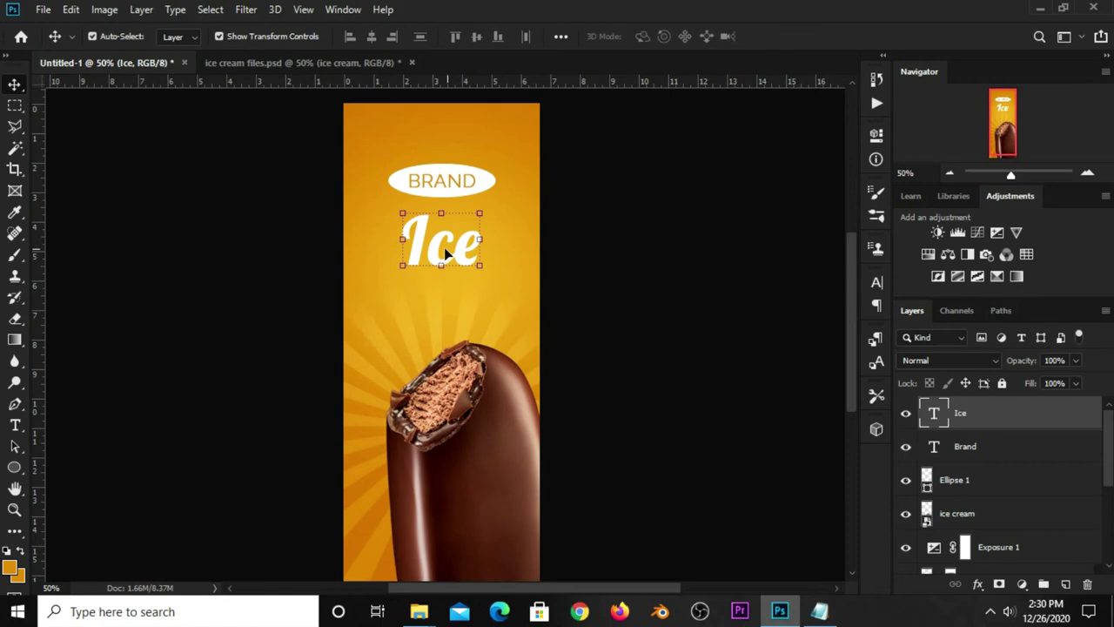
Start enlarging the ice cream bar layer slightly
click(450, 396)
key(ctrl+t)
drag(398, 364, 394, 359)
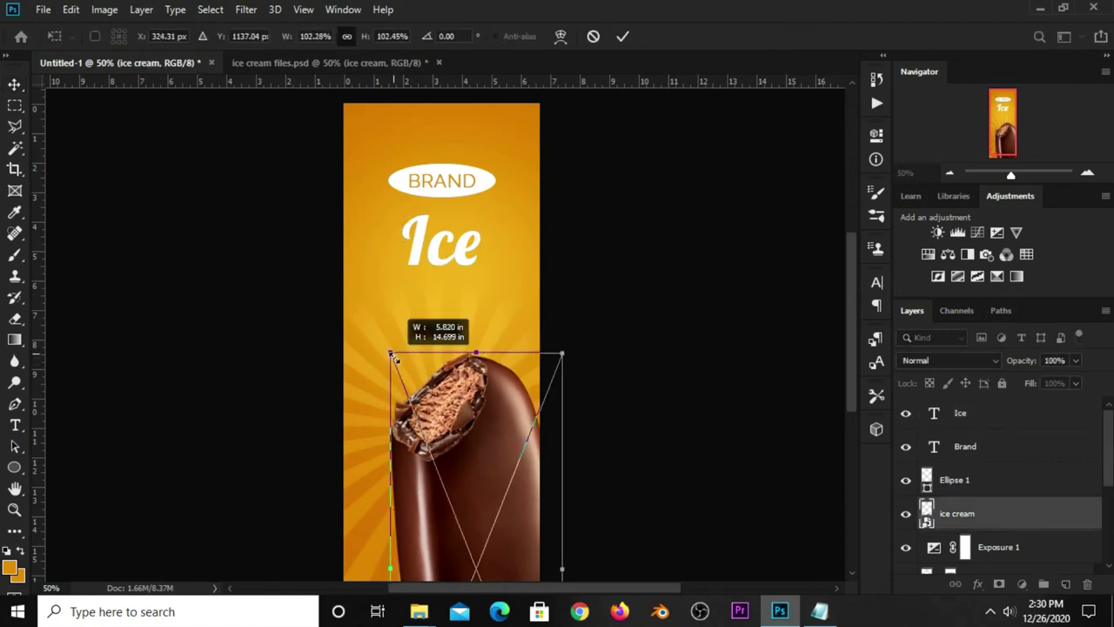
Commit the bar resize, shrink Ice to about 85%, and place an Ice copy beneath it
key(Return)
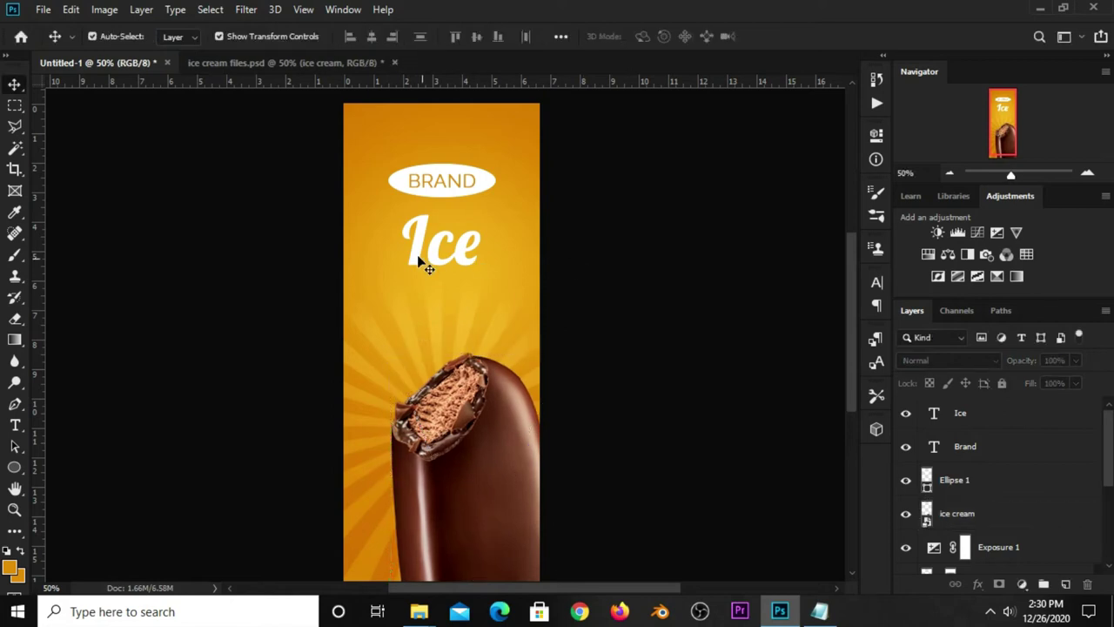
click(426, 252)
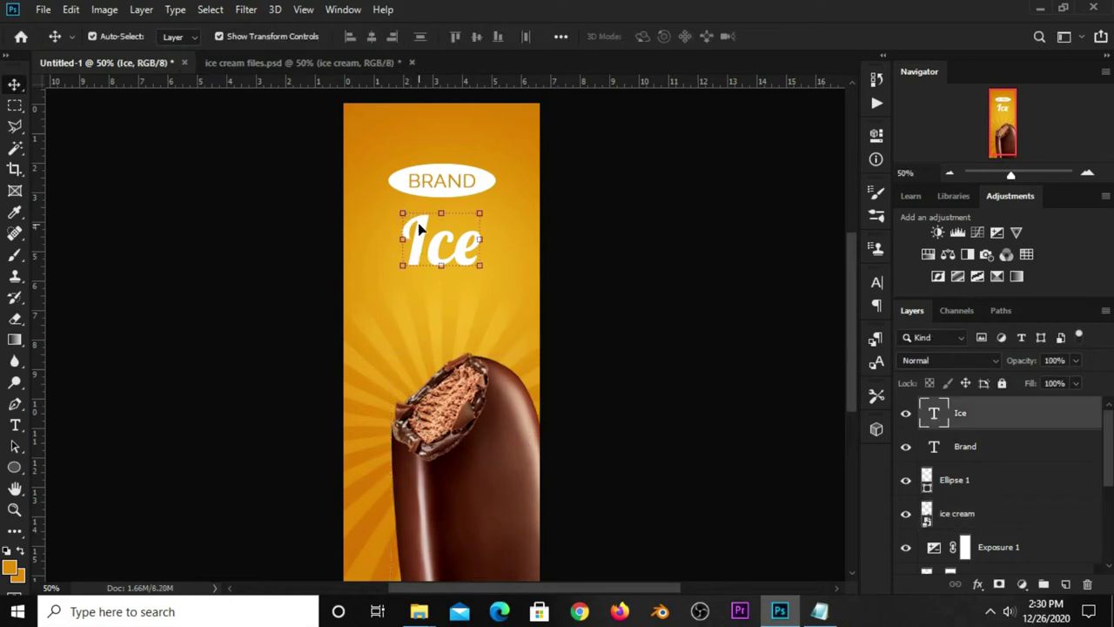
drag(402, 212, 417, 227)
key(Return)
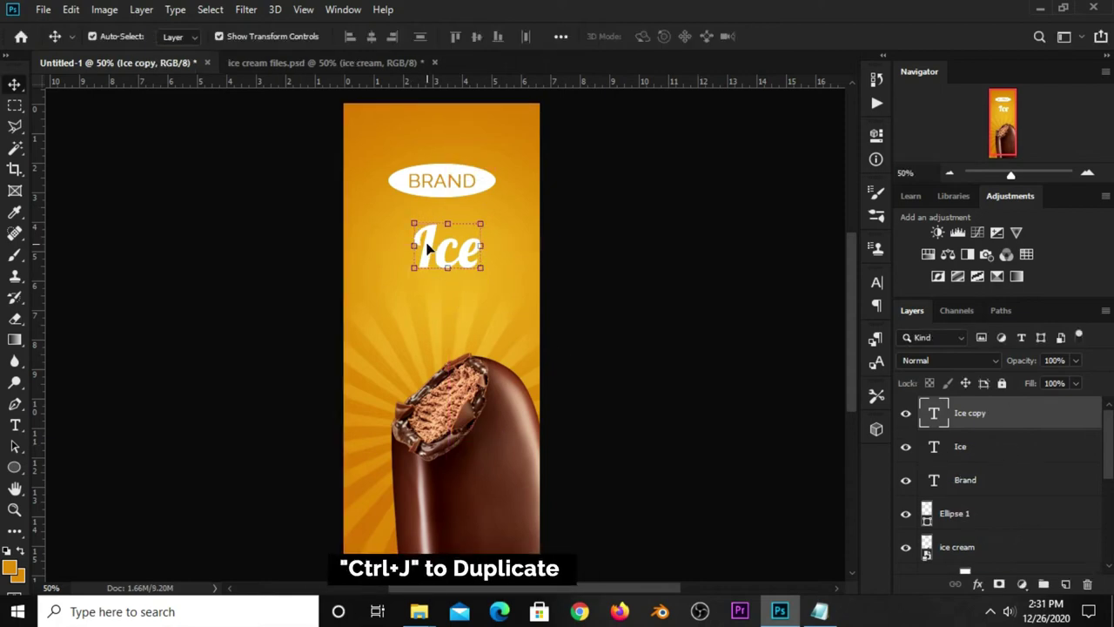
drag(427, 250, 427, 295)
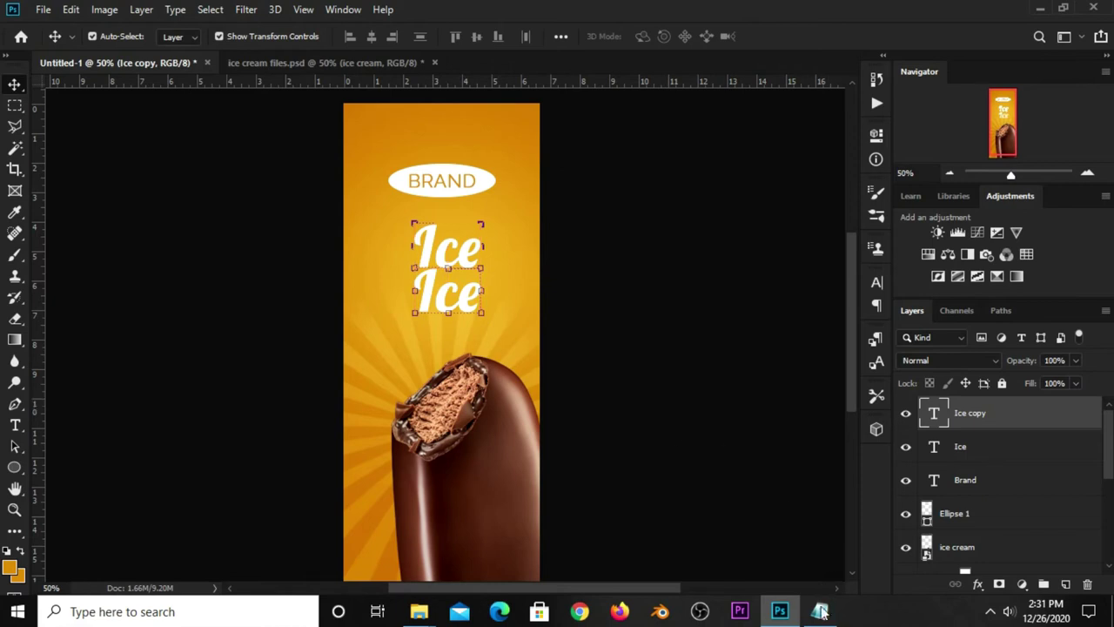
click(821, 612)
Change the second Ice line to read 'Cream'
double_click(574, 334)
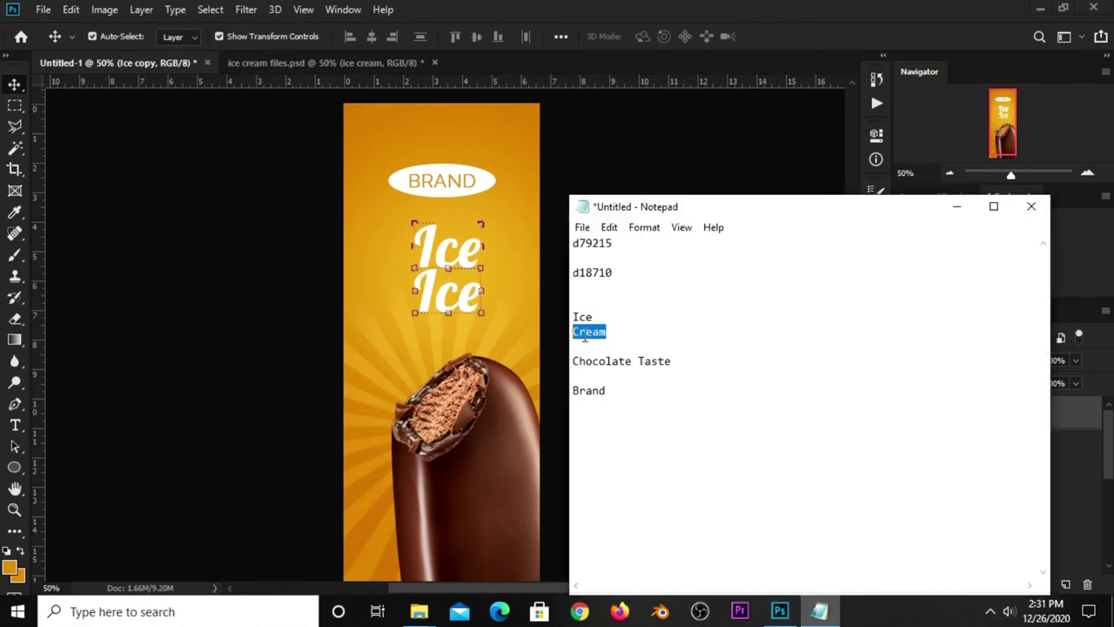
right_click(589, 336)
click(619, 391)
click(590, 138)
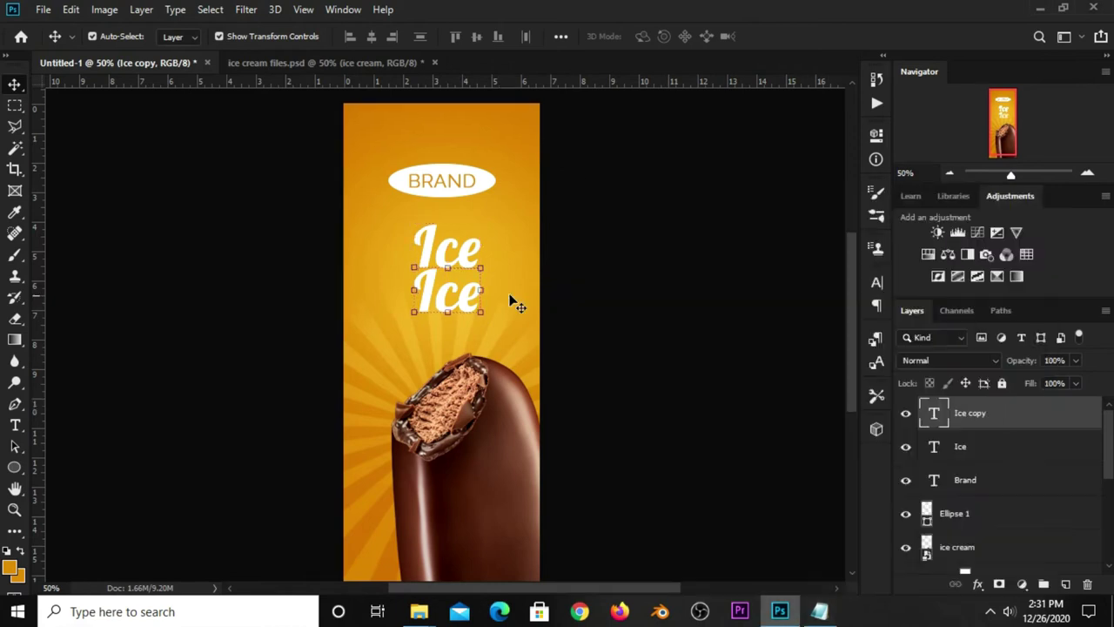
click(18, 424)
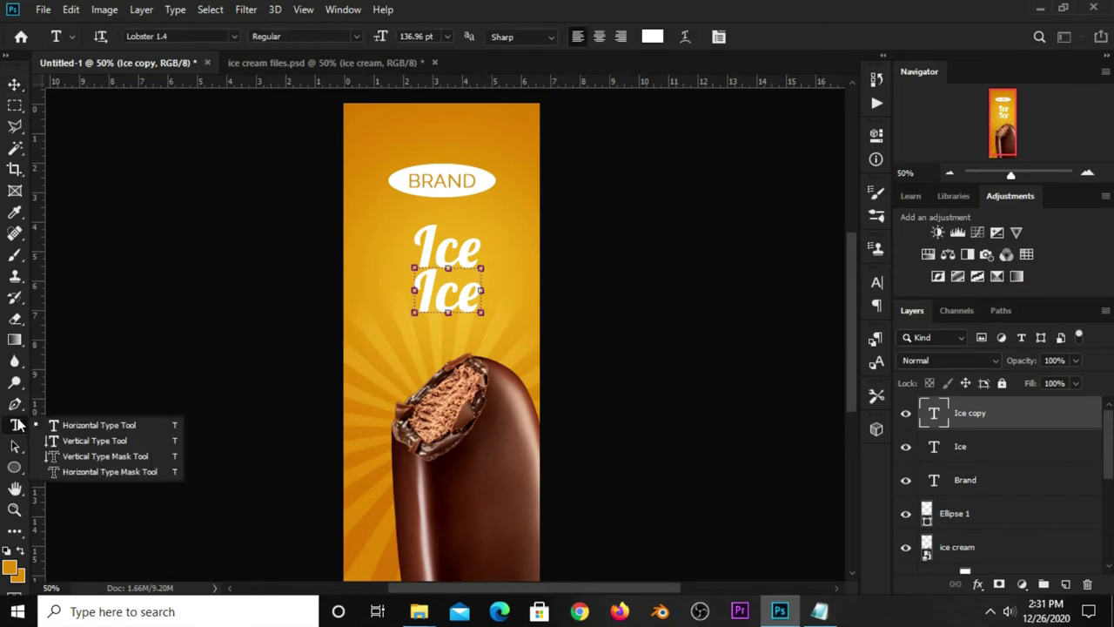
click(65, 425)
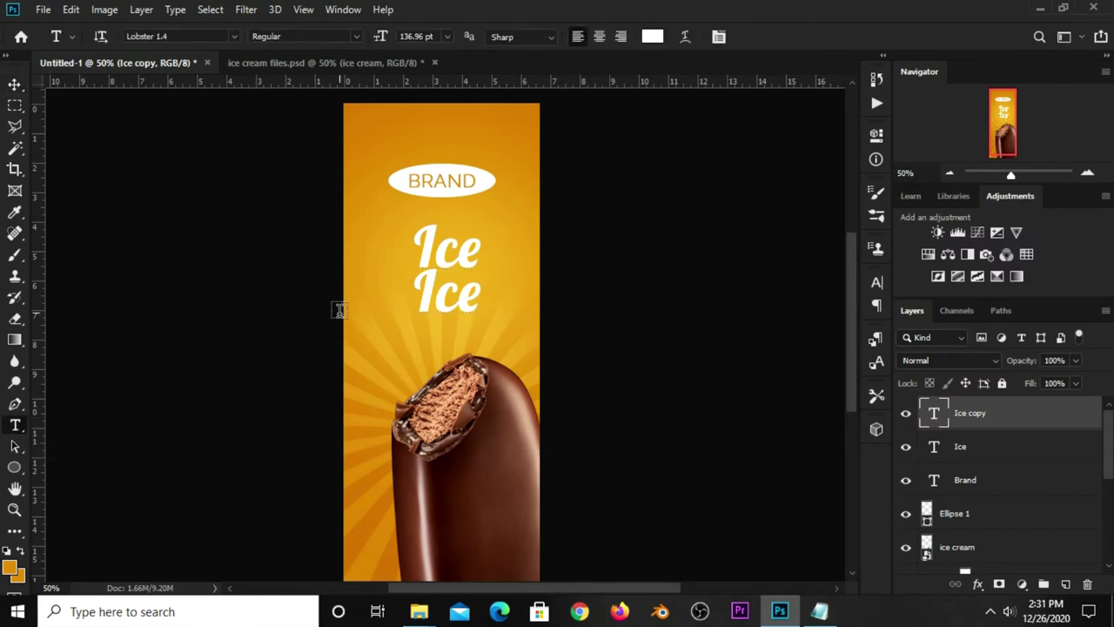
double_click(459, 302)
text(Cream)
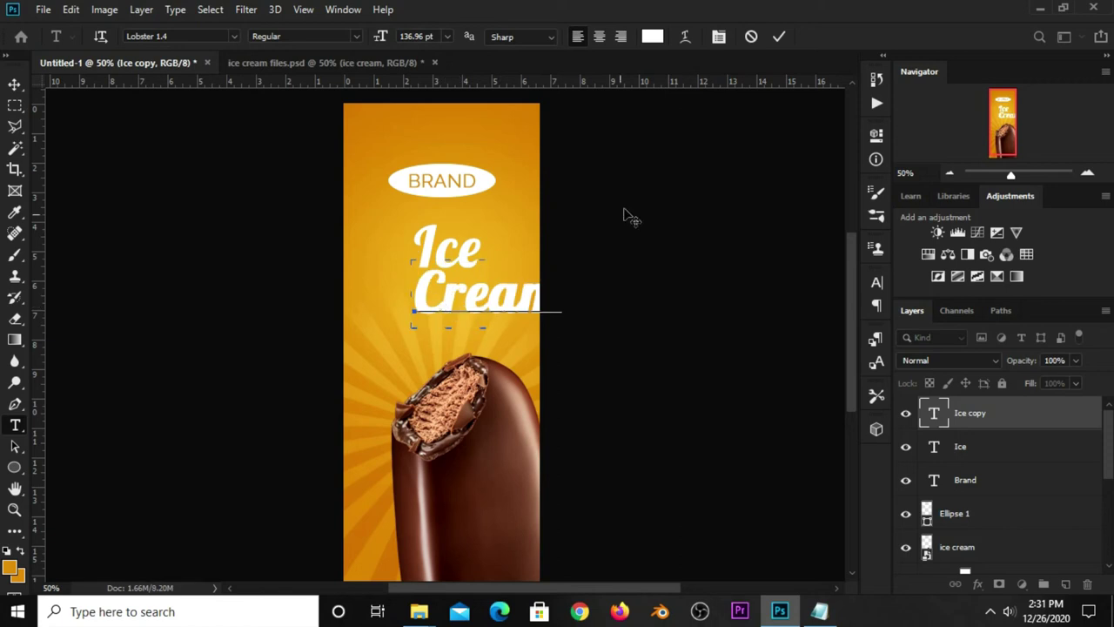
click(777, 36)
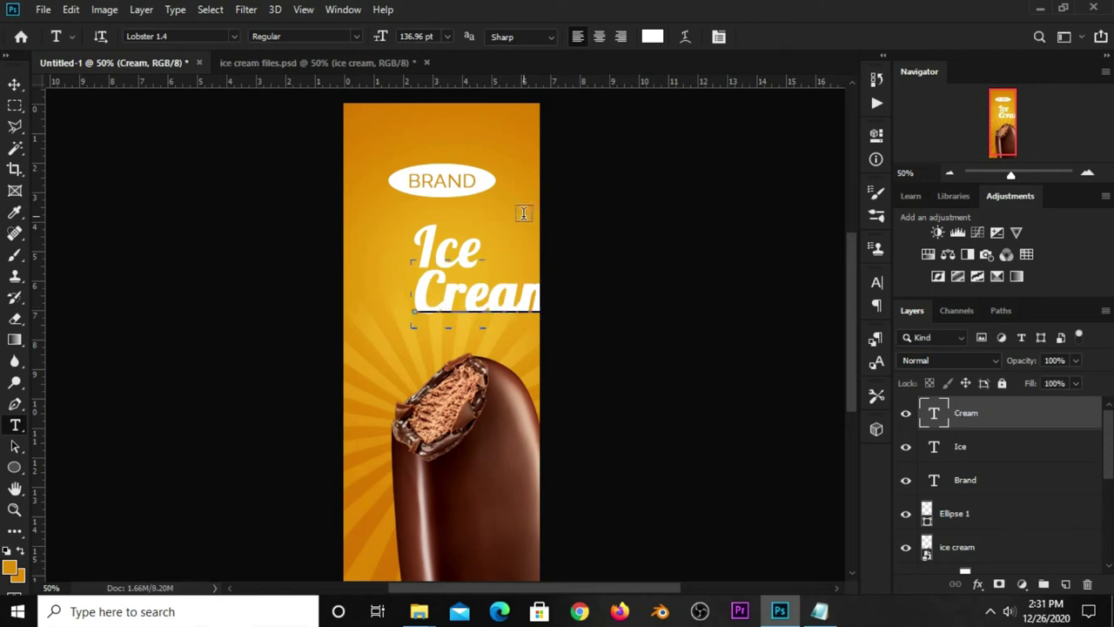
Centre Cream under Ice, scale it to about 88%, and begin shrinking Ice to 92%
key(v)
drag(513, 281, 474, 296)
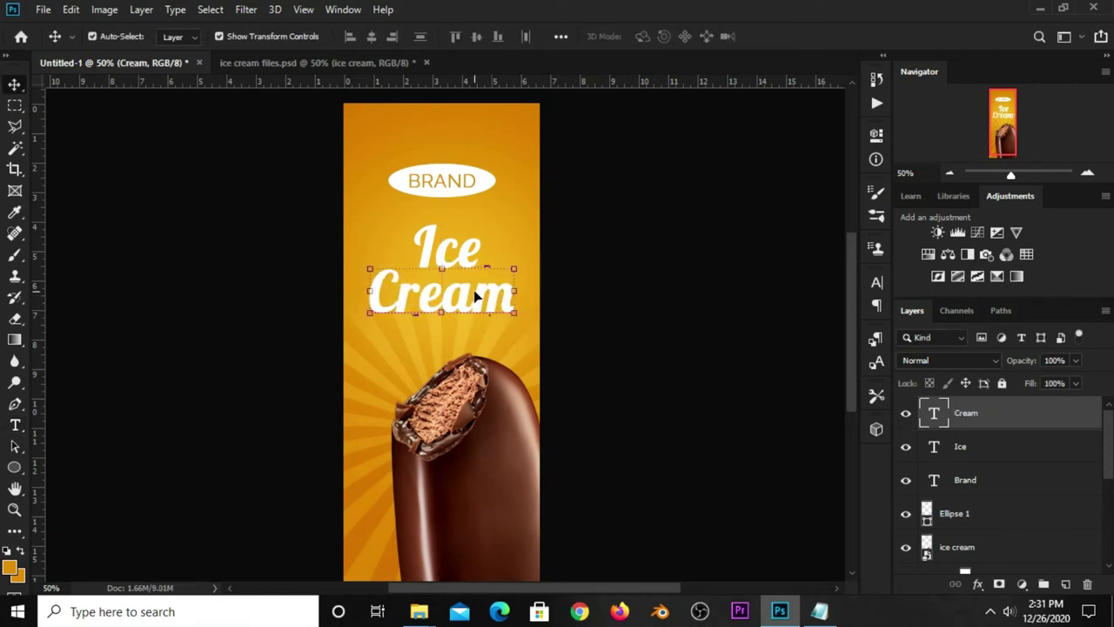
drag(373, 319, 386, 317)
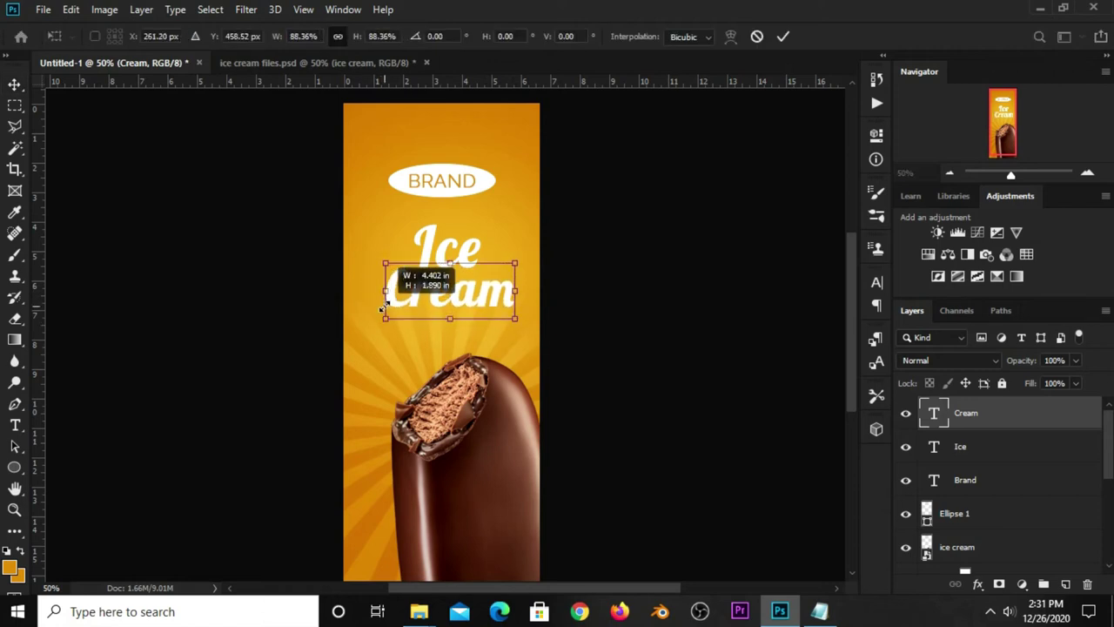
key(Return)
click(569, 241)
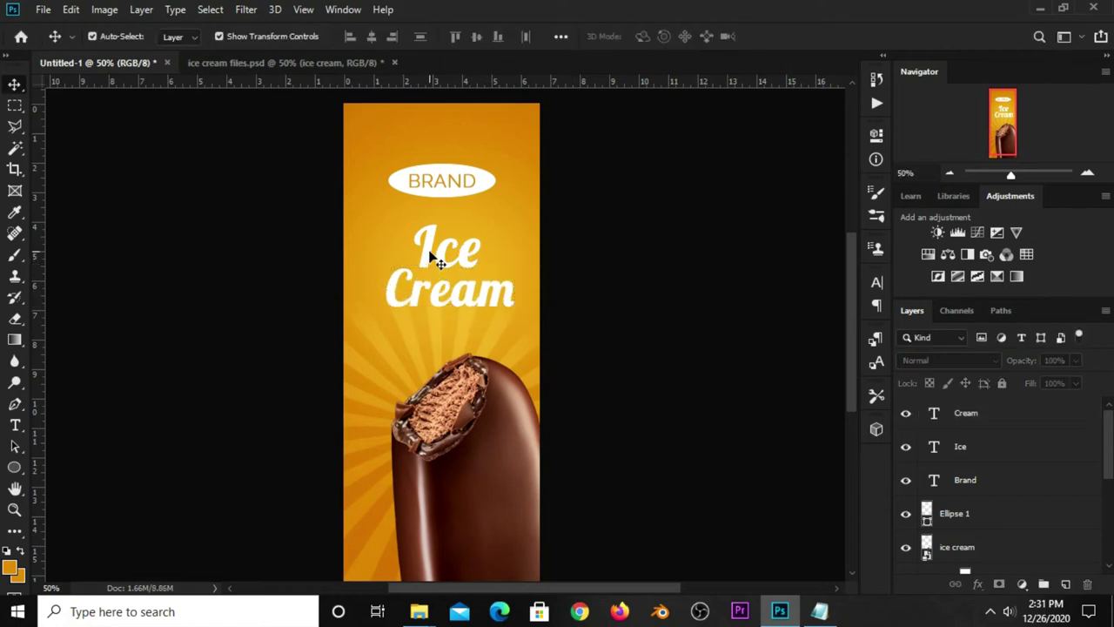
click(427, 255)
drag(418, 213, 444, 254)
Apply the Ice resize at 92.47% and nudge Ice down slightly
key(Return)
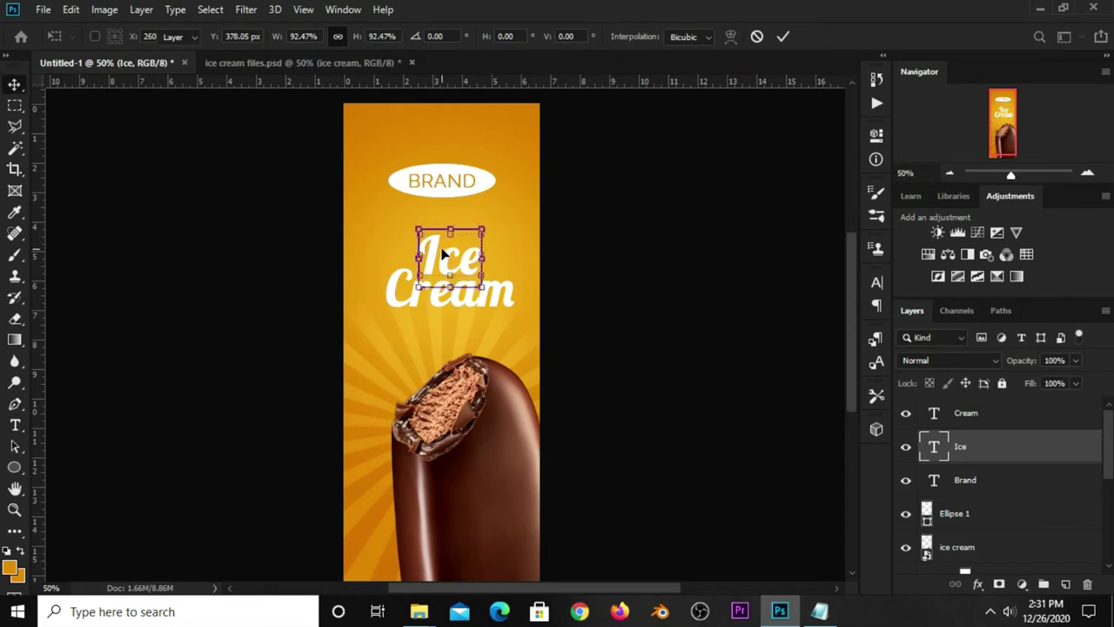
key(Down)
click(651, 259)
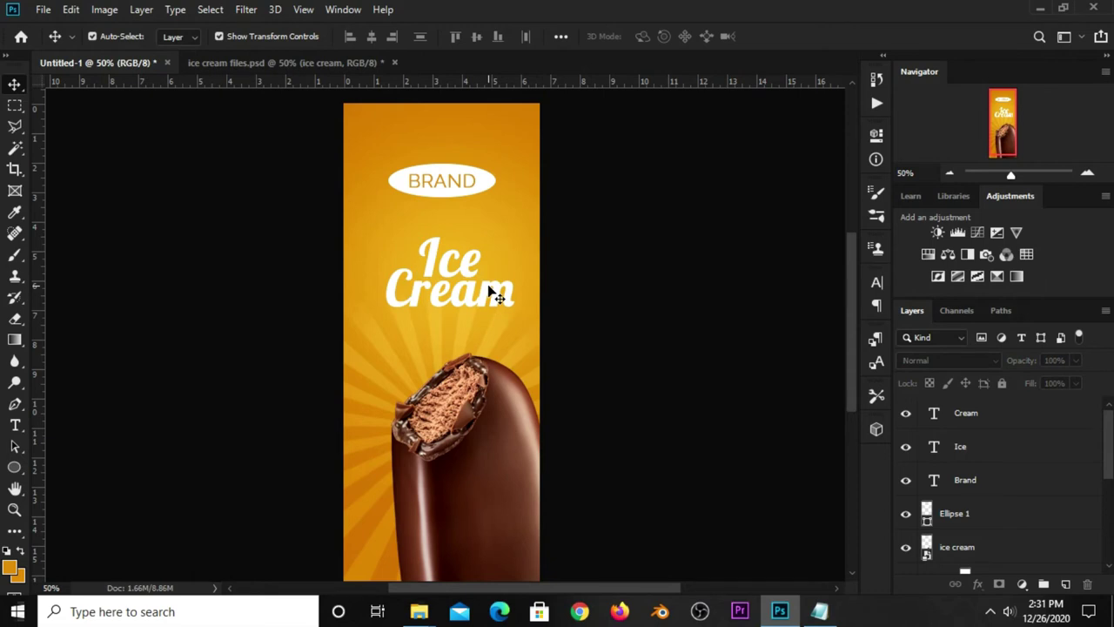
click(460, 266)
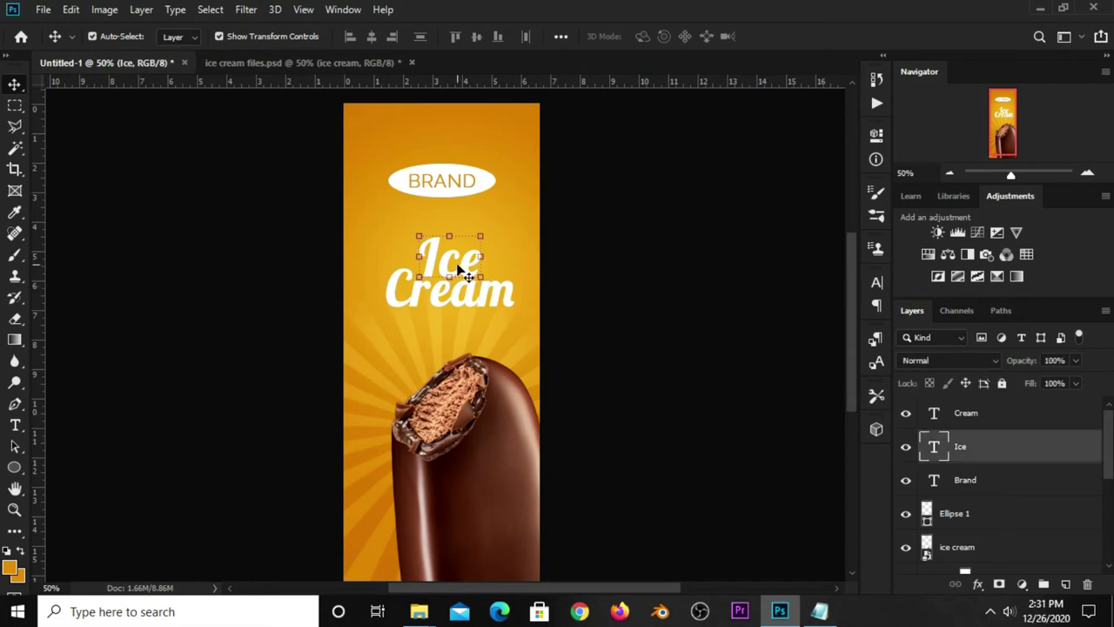
click(605, 270)
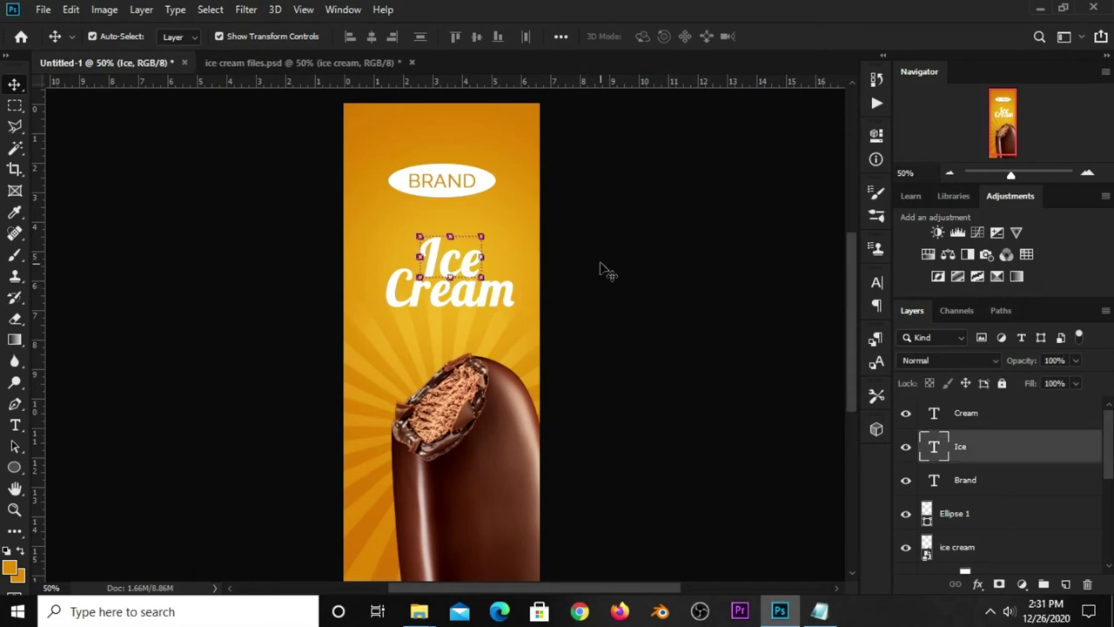
click(489, 299)
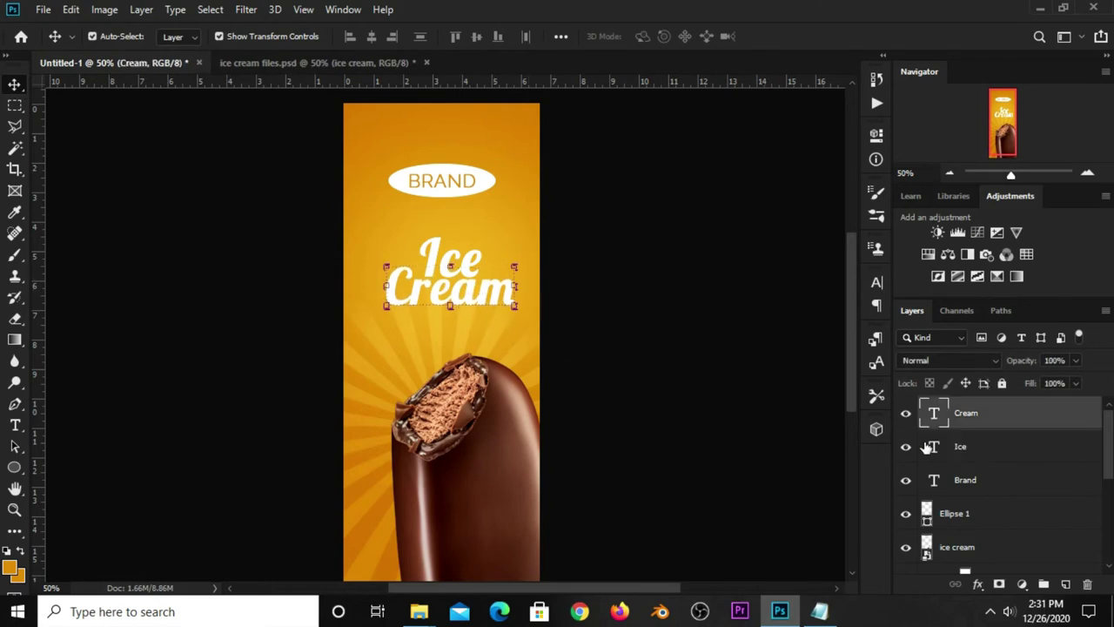
Convert the Ice and Cream text layers into a single smart object
click(977, 447)
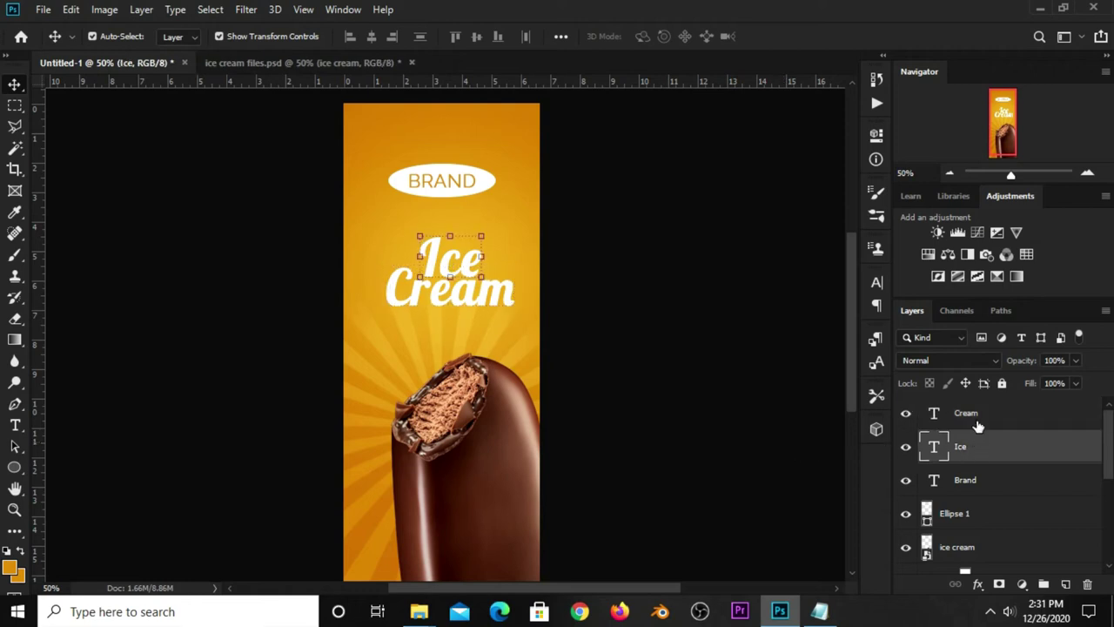
shift+click(975, 415)
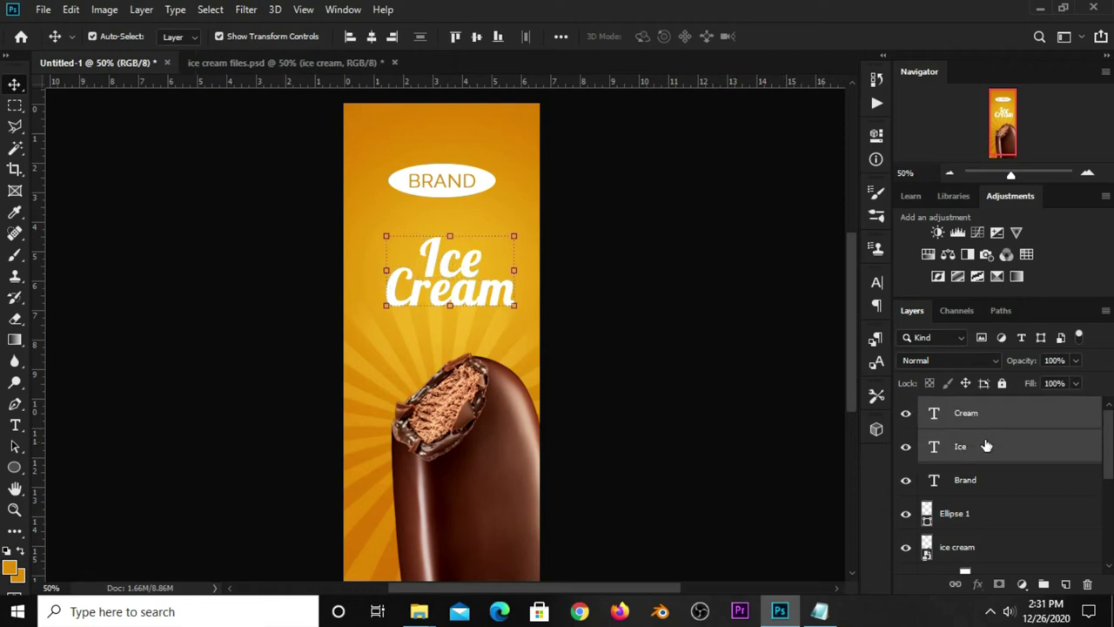
right_click(986, 443)
click(818, 205)
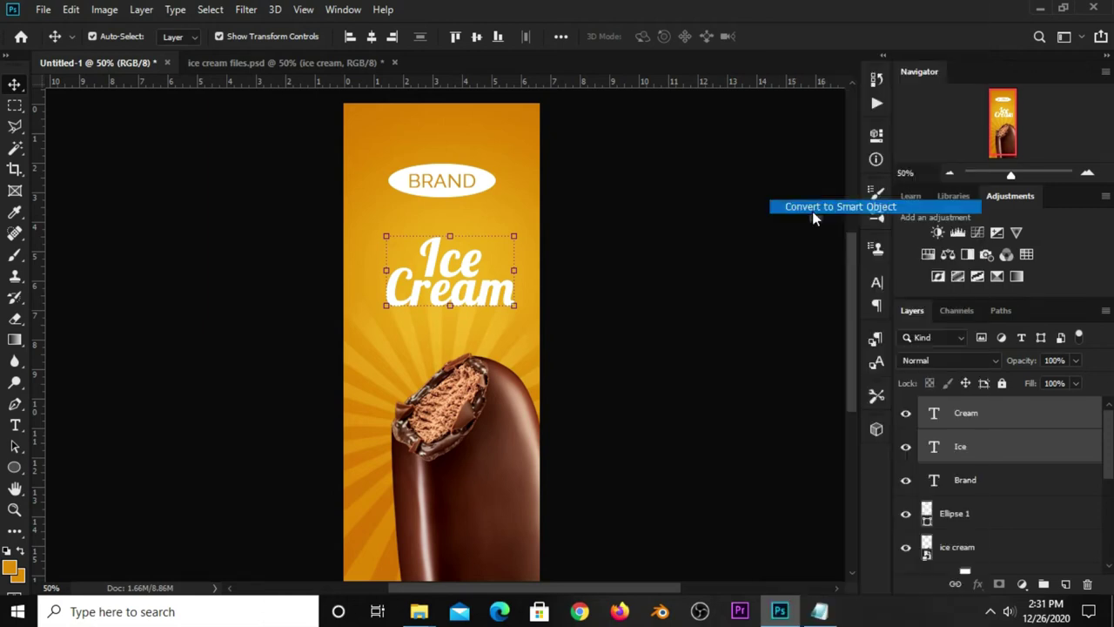
click(905, 414)
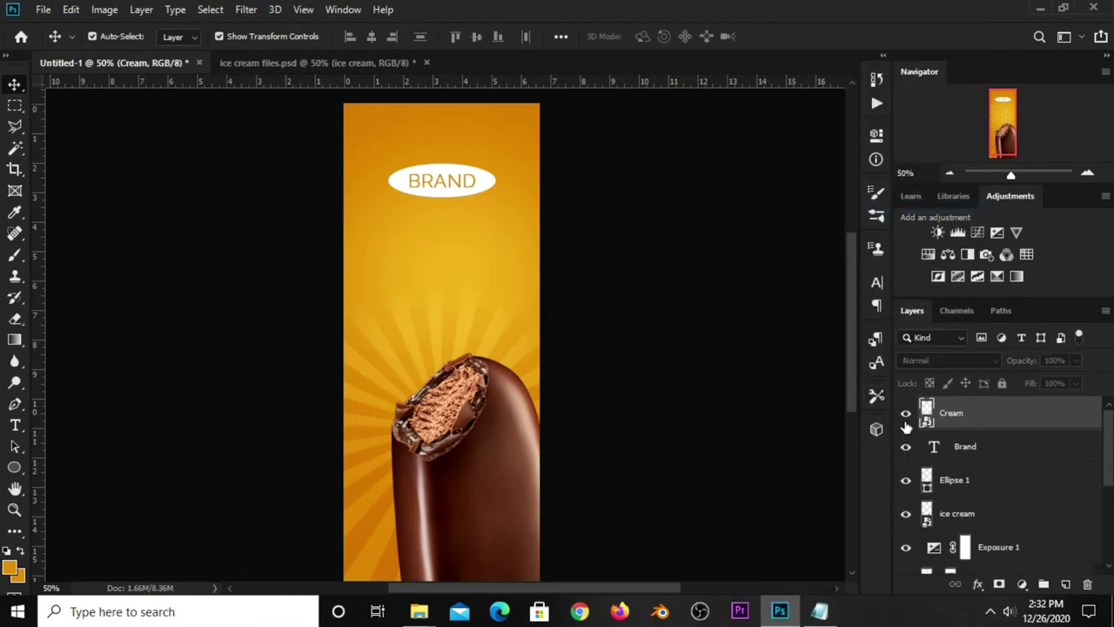
Add a Color Overlay to the title and copy the d18710 code from the notes
click(977, 584)
click(998, 439)
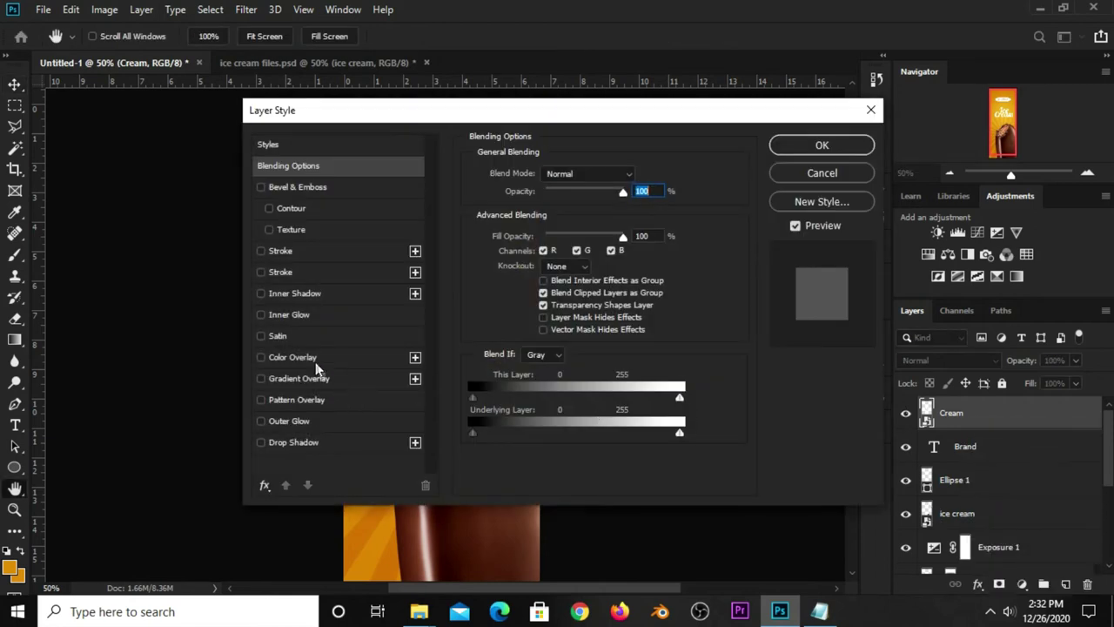
click(292, 357)
click(638, 177)
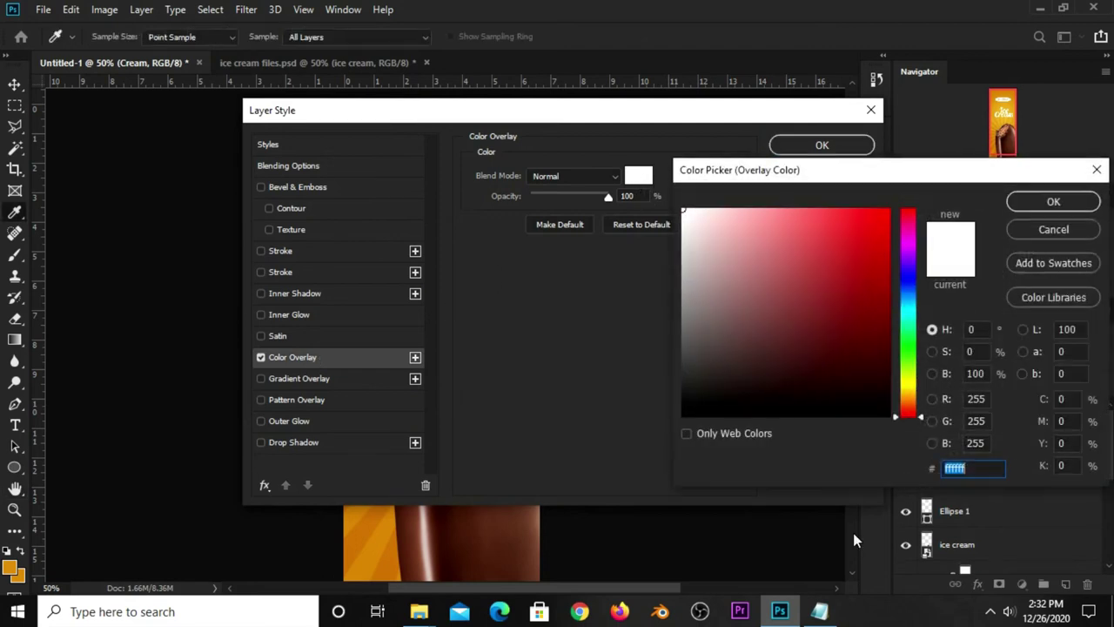
click(819, 611)
click(630, 267)
double_click(596, 272)
right_click(592, 270)
click(646, 318)
Set the overlay colour to #d18710
click(780, 611)
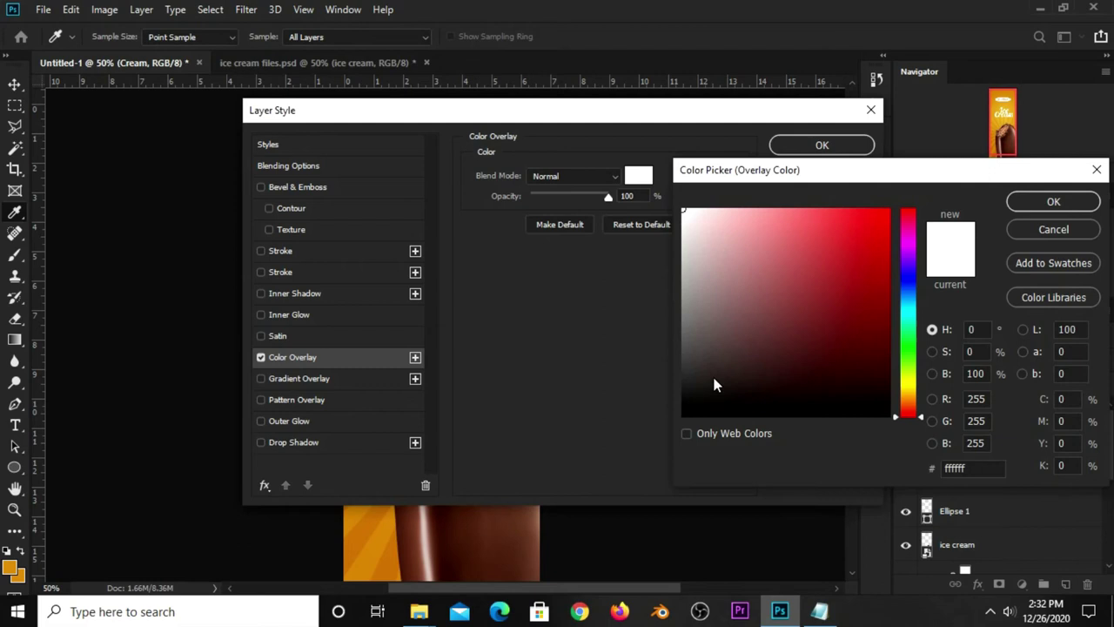
double_click(954, 470)
right_click(954, 470)
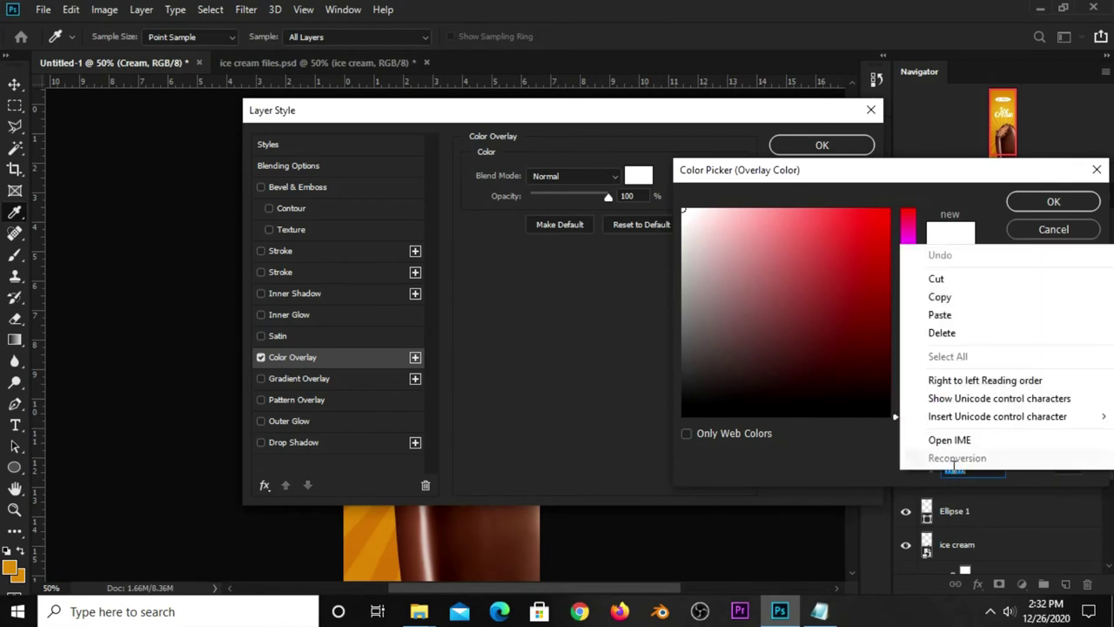
click(939, 315)
double_click(985, 468)
click(1051, 202)
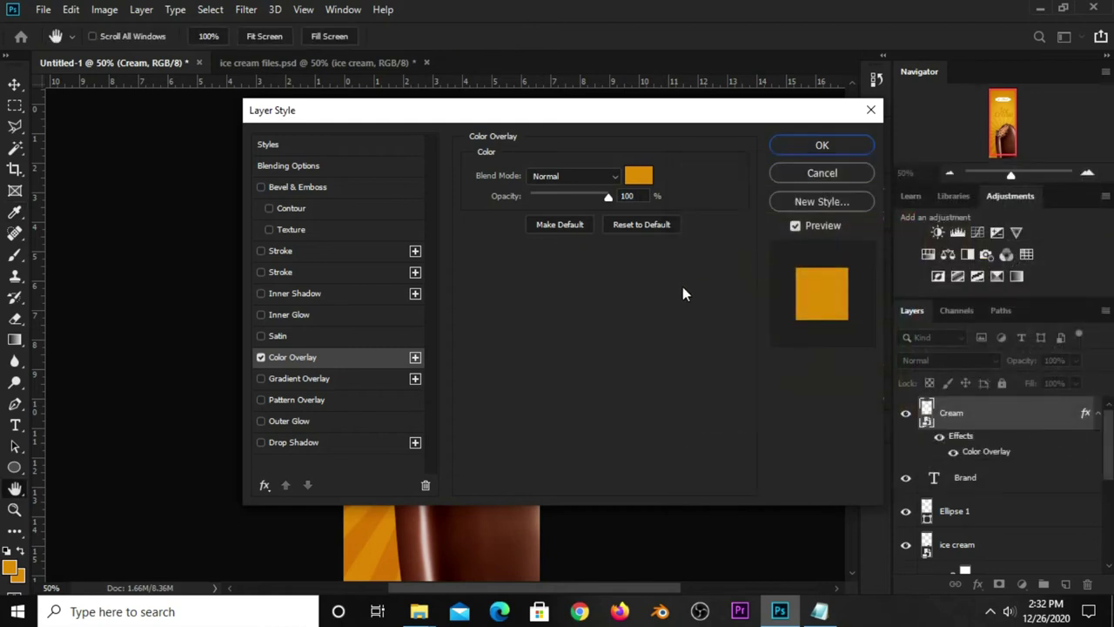
Add a 9 px white outside Stroke to the title
click(316, 252)
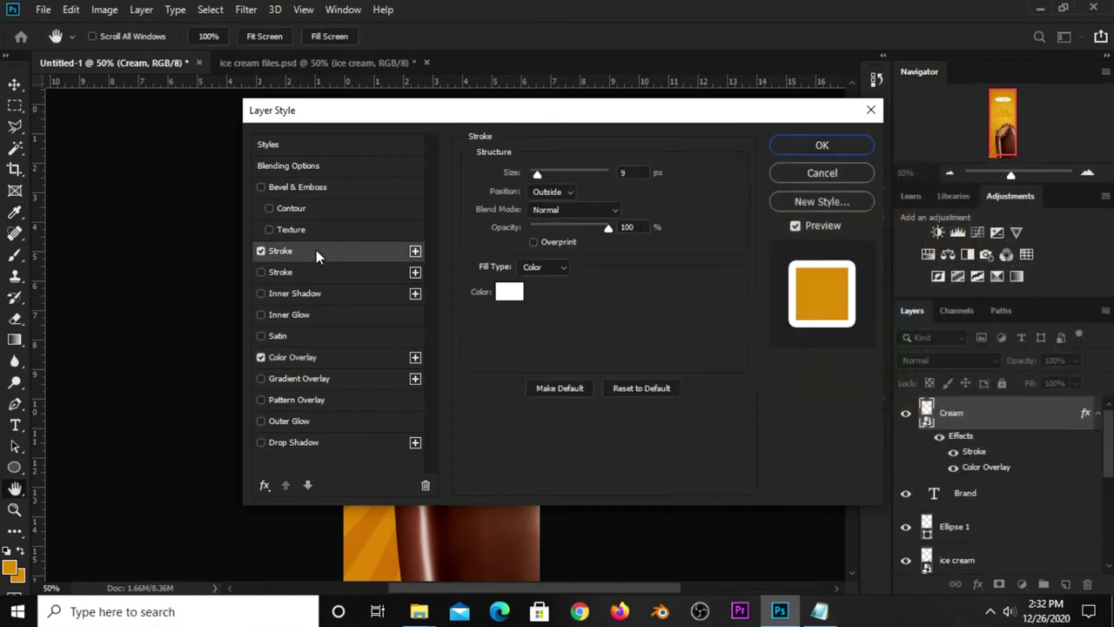
click(635, 171)
click(557, 191)
click(544, 202)
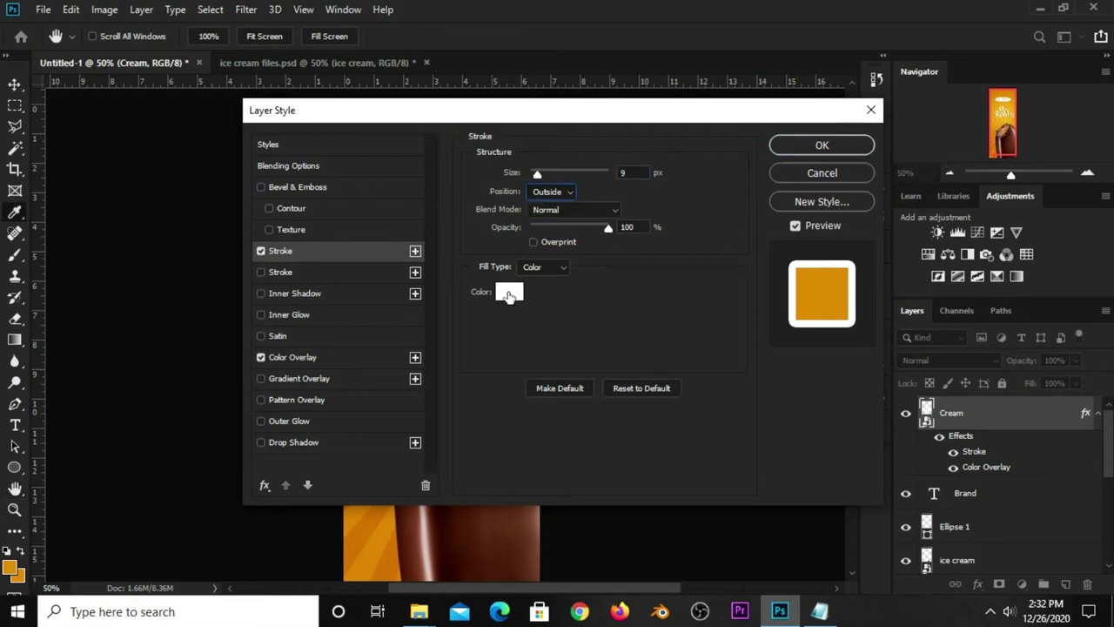
click(509, 293)
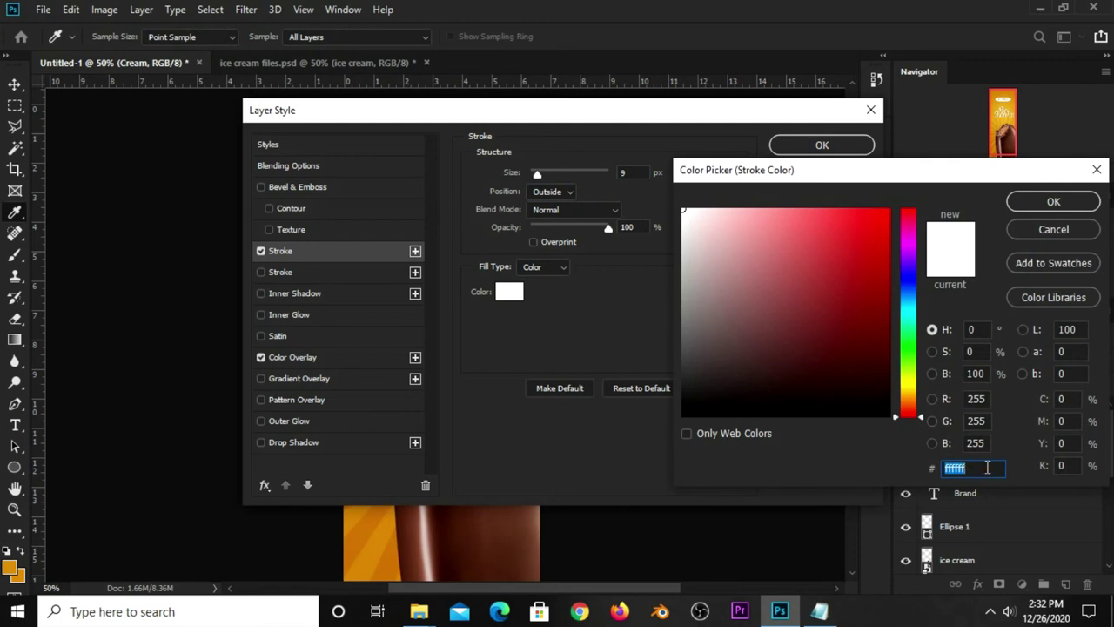
click(1010, 218)
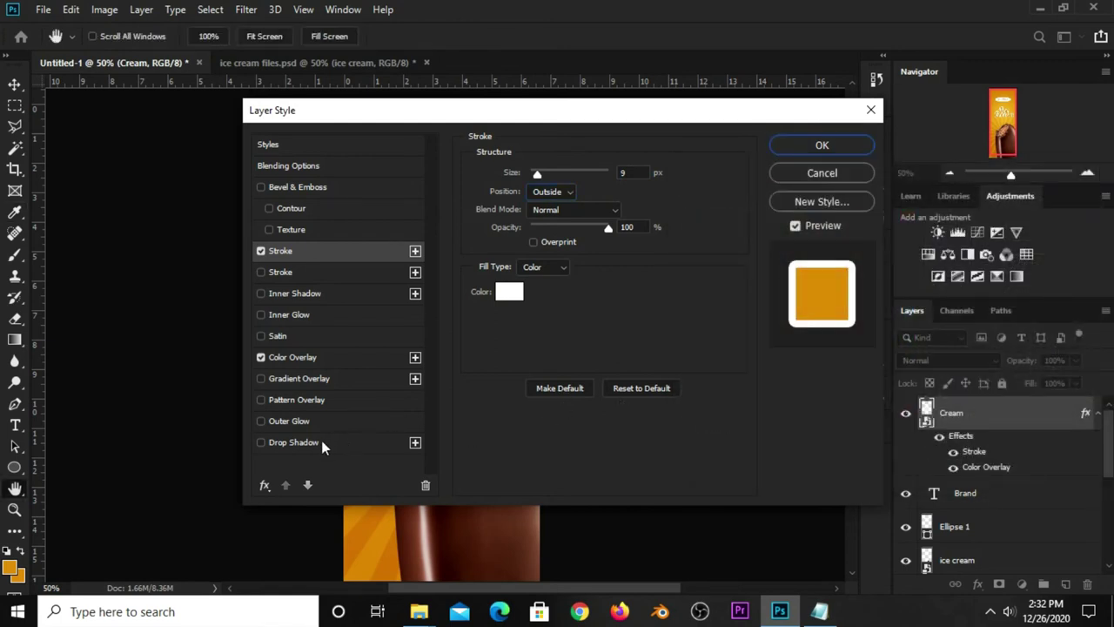
Add a 48% Drop Shadow at 90°, apply the effects, and nudge the title up-left
click(321, 441)
double_click(636, 195)
double_click(580, 226)
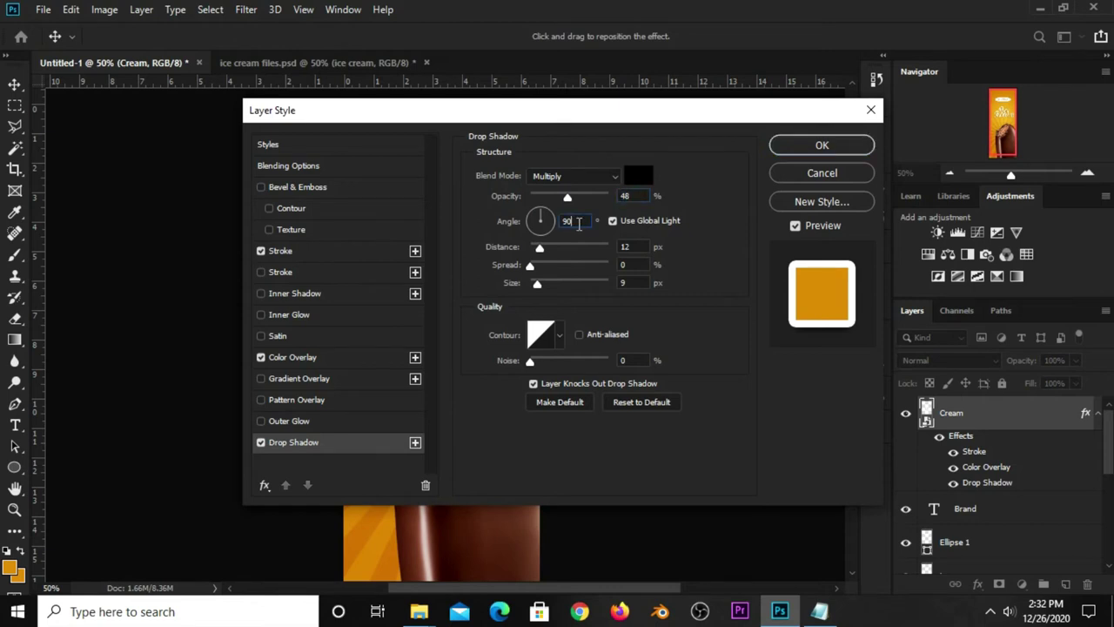
double_click(640, 249)
double_click(642, 264)
double_click(635, 283)
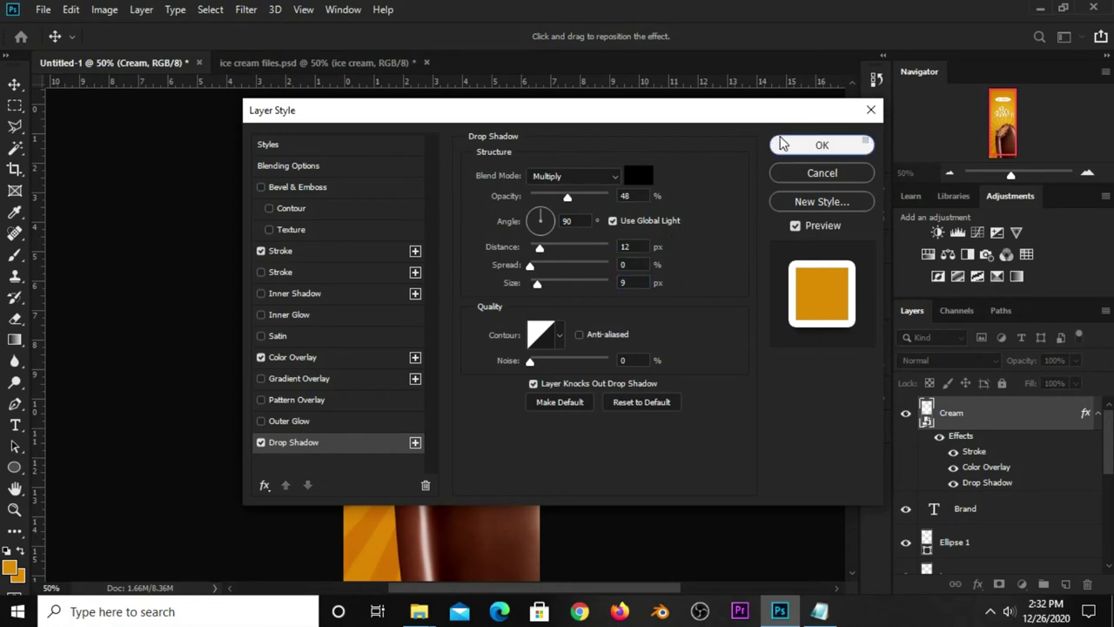
click(821, 144)
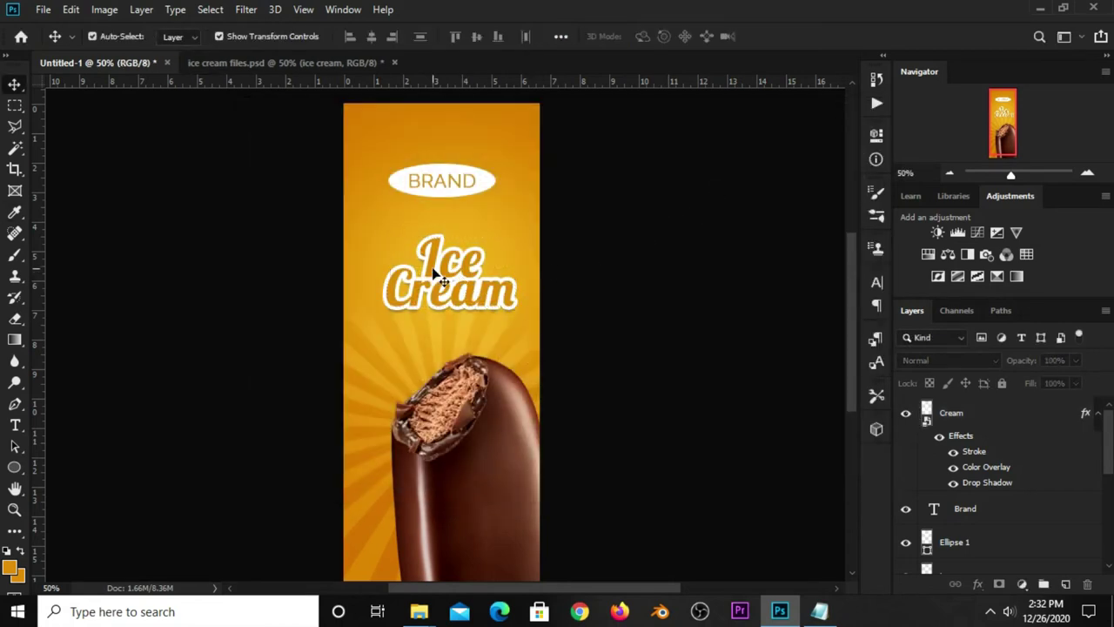
drag(435, 266, 428, 255)
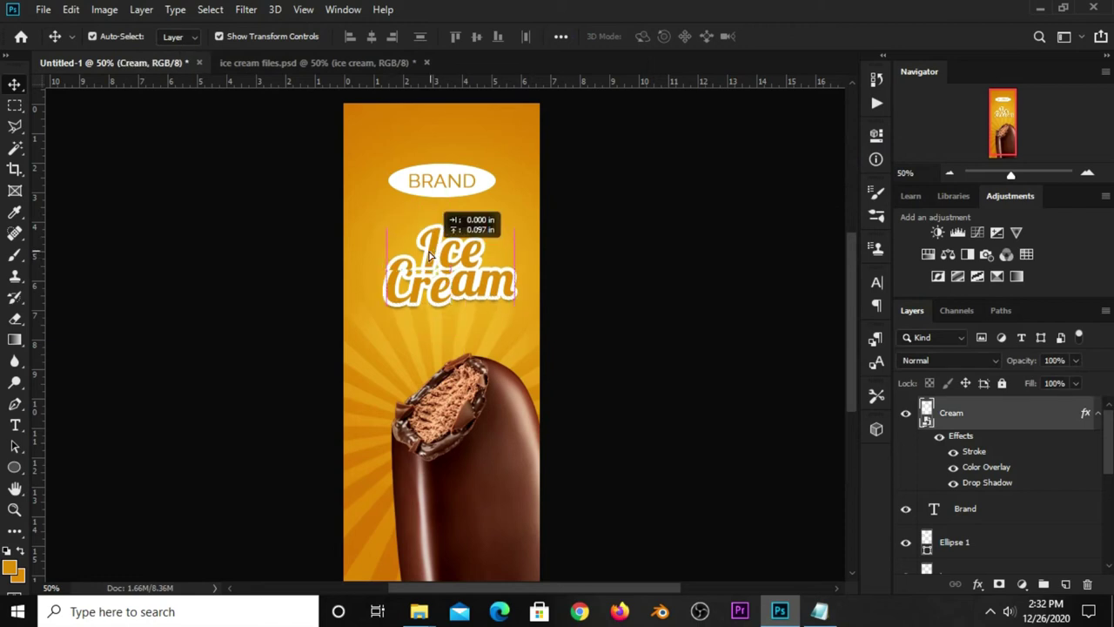
Skew the Ice Cream title so its right side rises
key(ctrl+t)
right_click(453, 245)
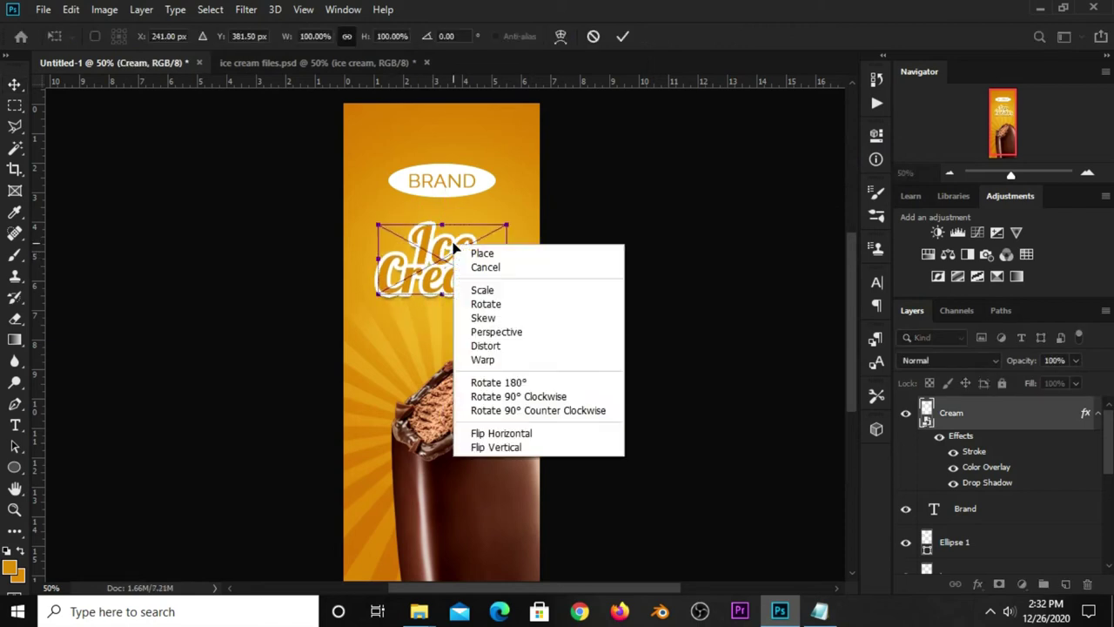
click(478, 319)
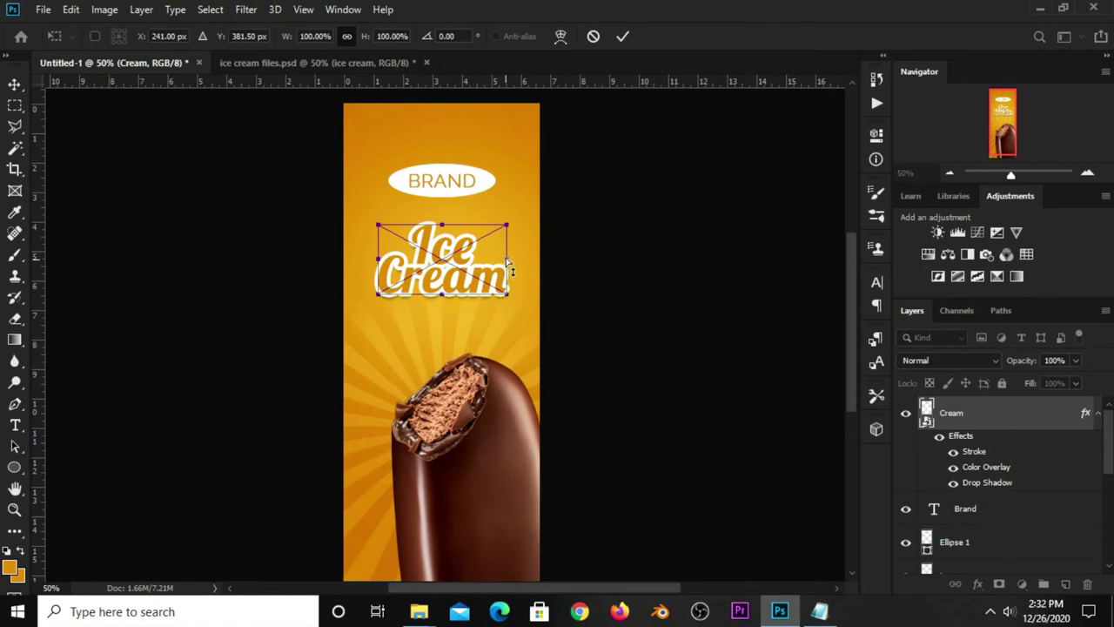
drag(508, 262, 509, 250)
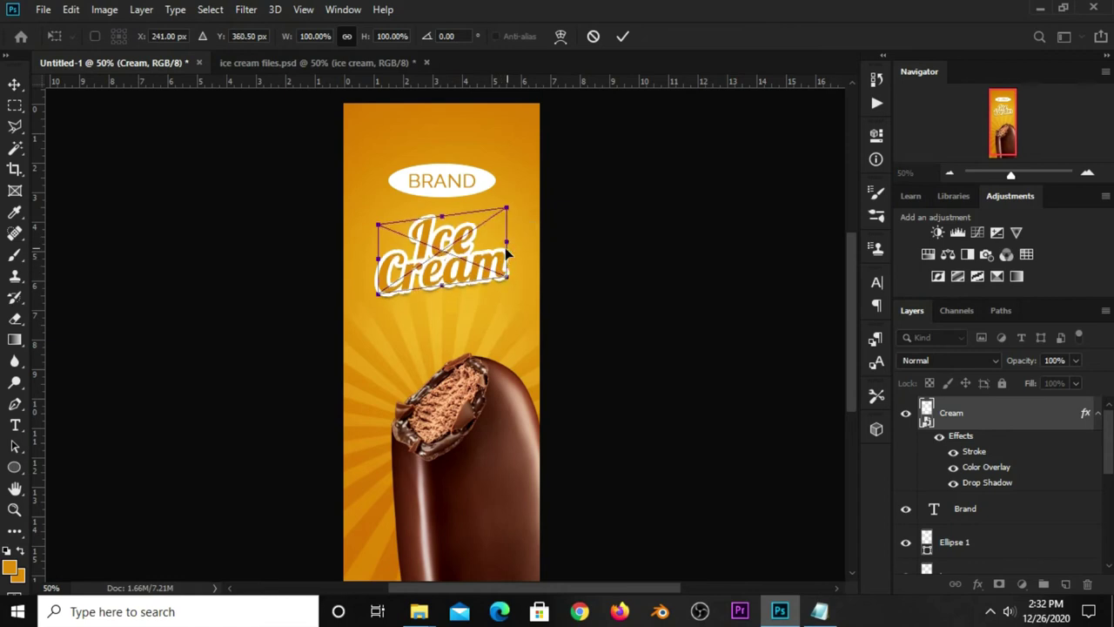
click(623, 37)
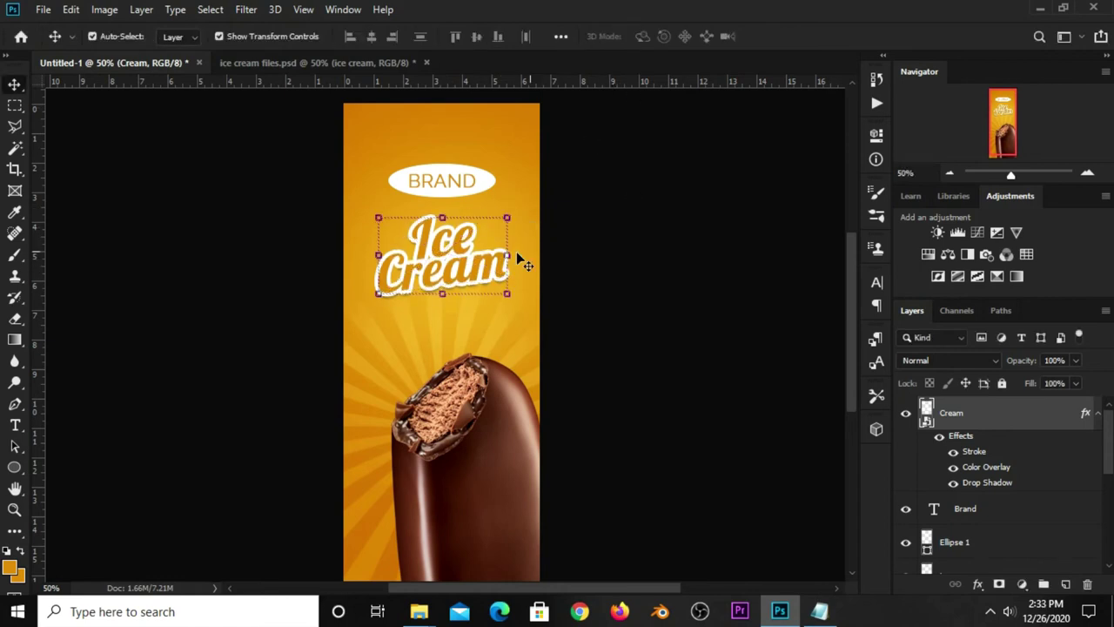
click(404, 294)
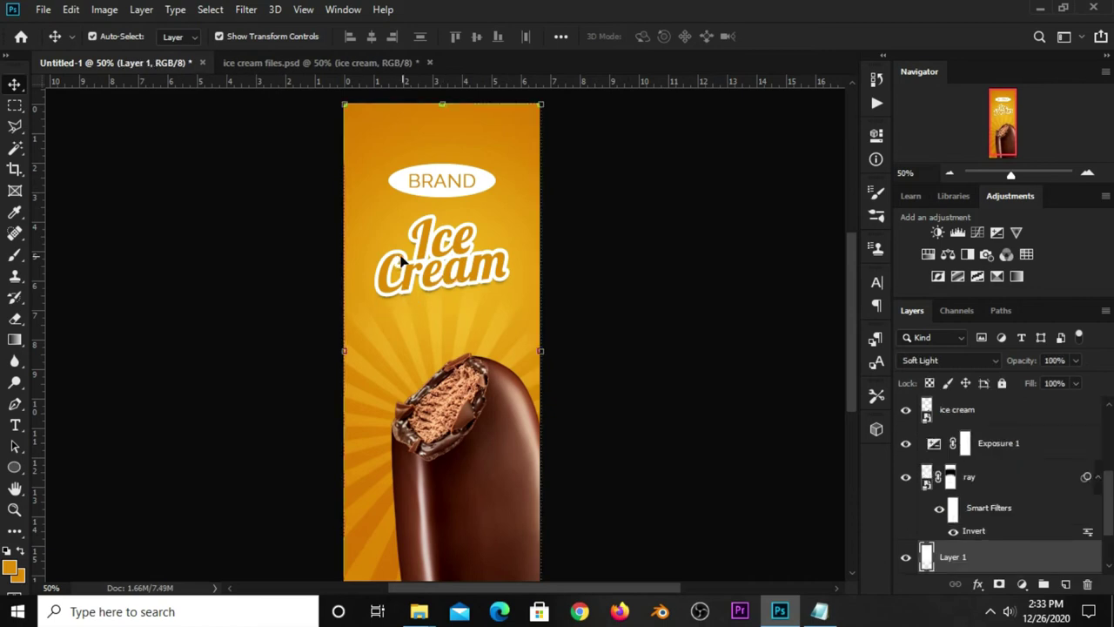
Enlarge the Ice Cream title to about 107%
click(442, 247)
drag(376, 293, 372, 297)
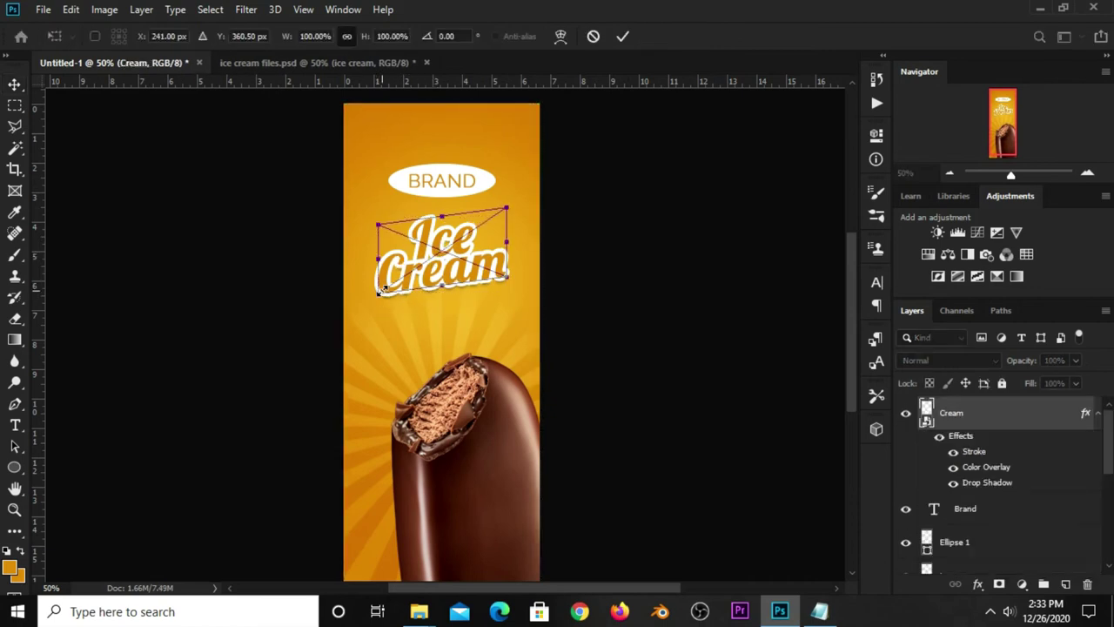
drag(499, 205, 509, 202)
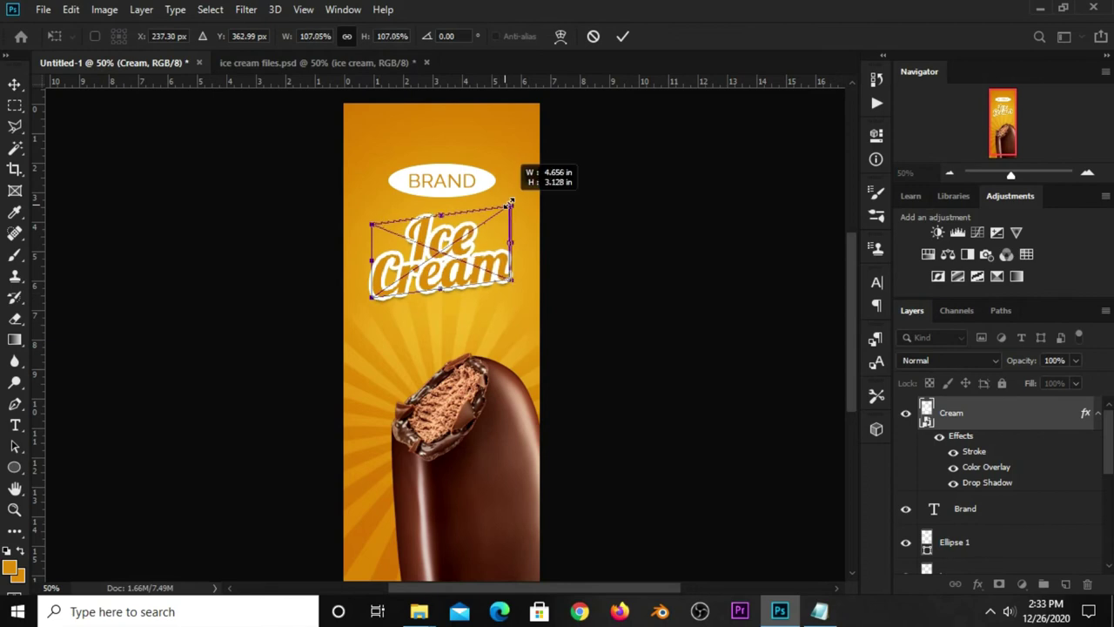
key(Escape)
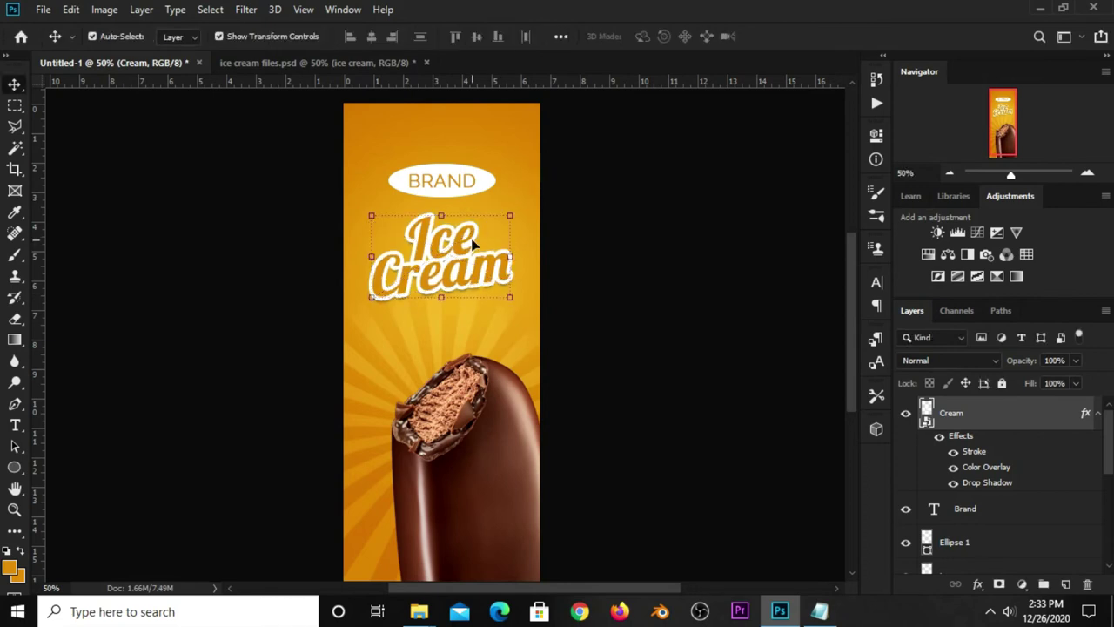
Centre the Ice Cream title horizontally on the canvas
key(ctrl+a)
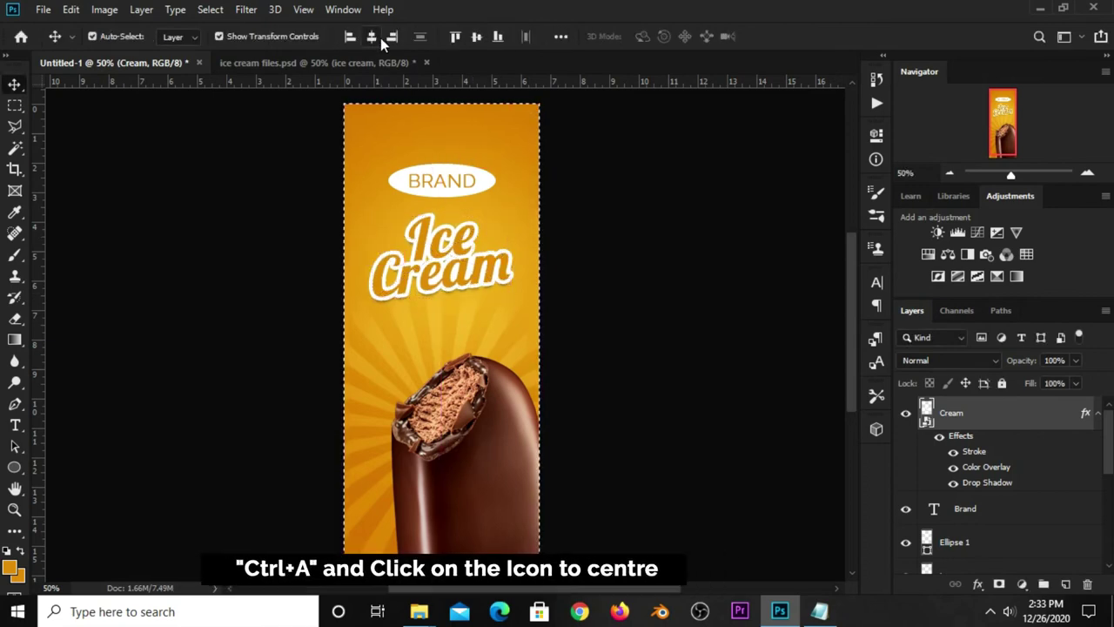
click(378, 38)
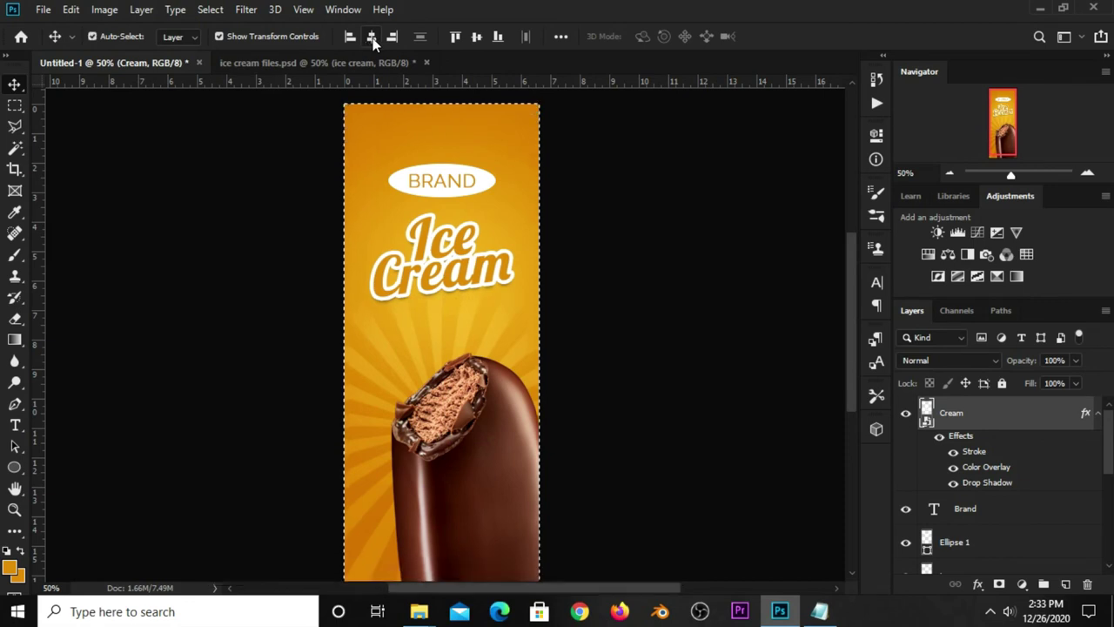
key(ctrl+d)
click(600, 206)
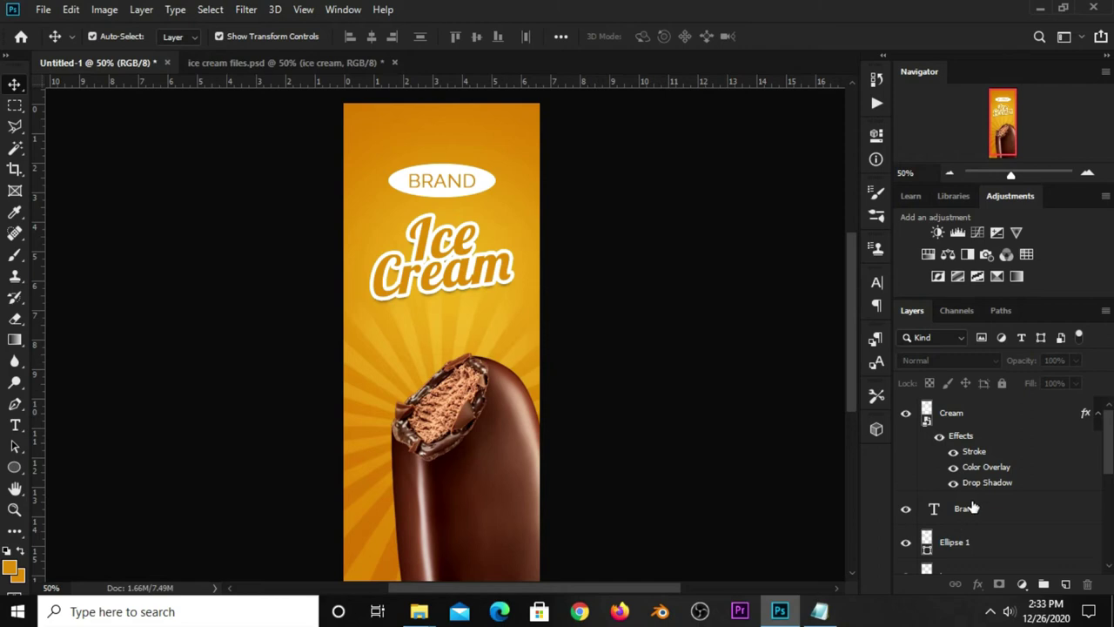
Group the Brand text layer with its Ellipse 1 oval
scroll(968, 507, down, 5)
scroll(968, 507, up, 4)
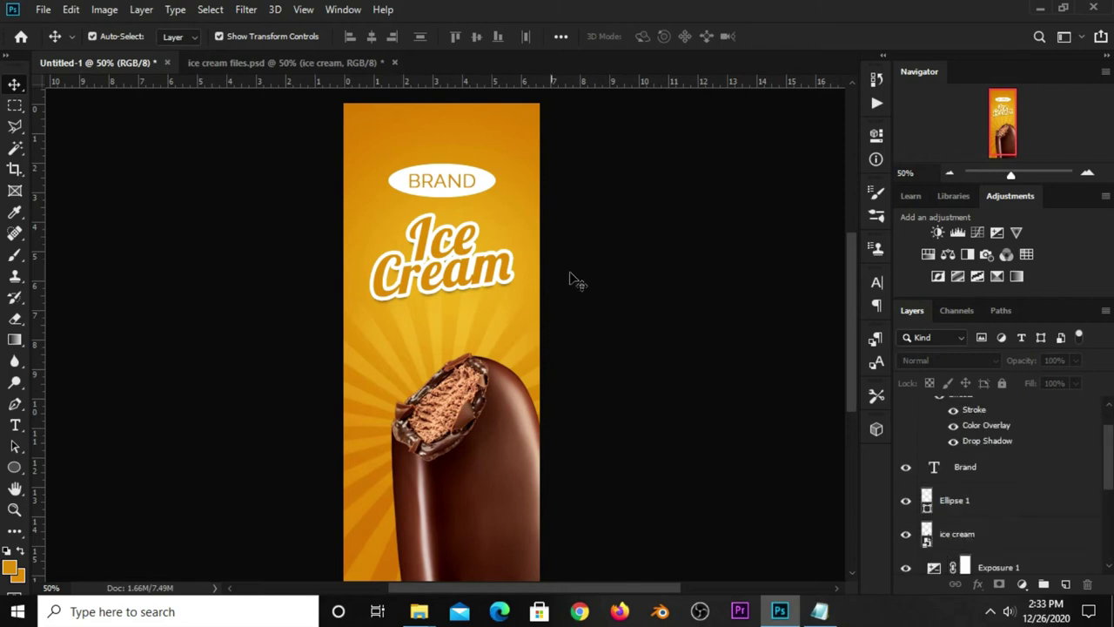
click(444, 187)
shift+click(973, 504)
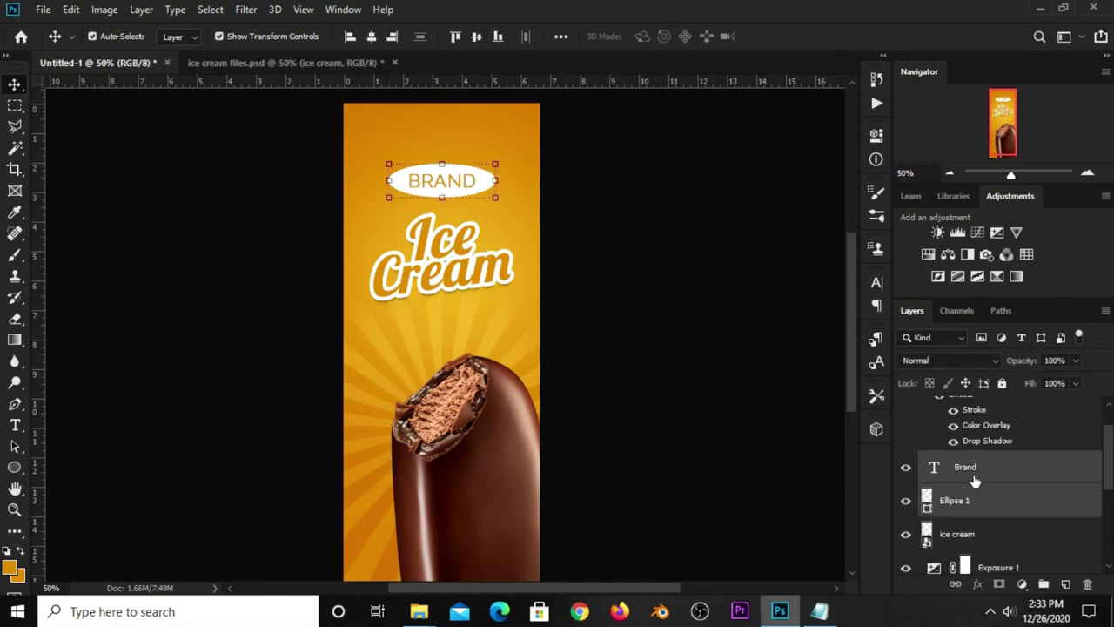
key(ctrl+g)
click(905, 461)
Shrink the BRAND group to about 68% and centre it horizontally on the canvas
key(ctrl+t)
drag(388, 197, 417, 190)
key(Return)
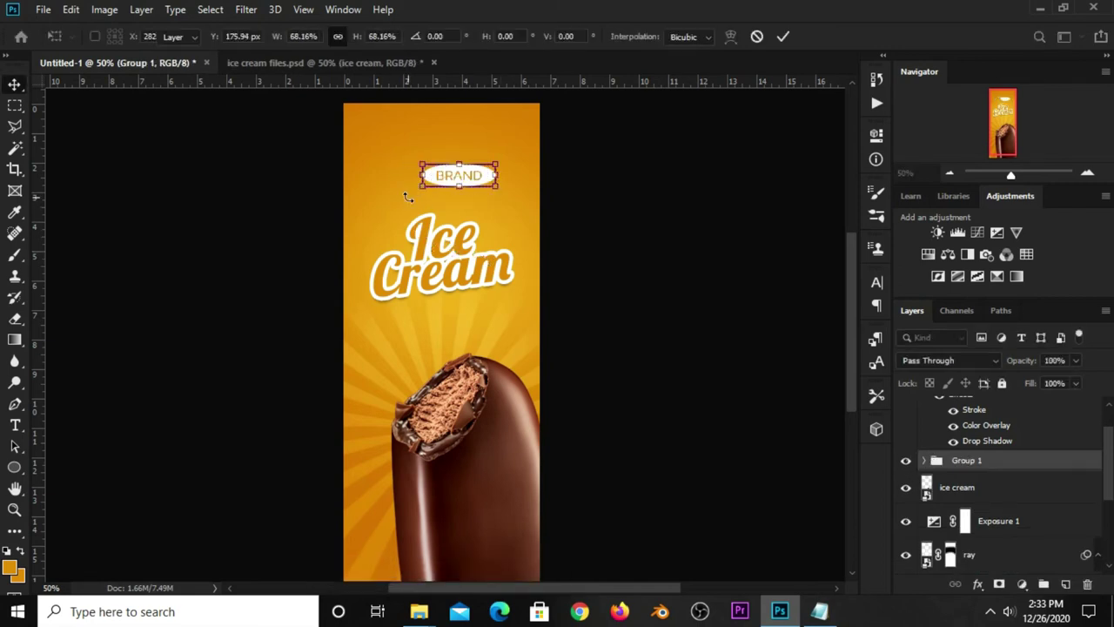
key(ctrl+a)
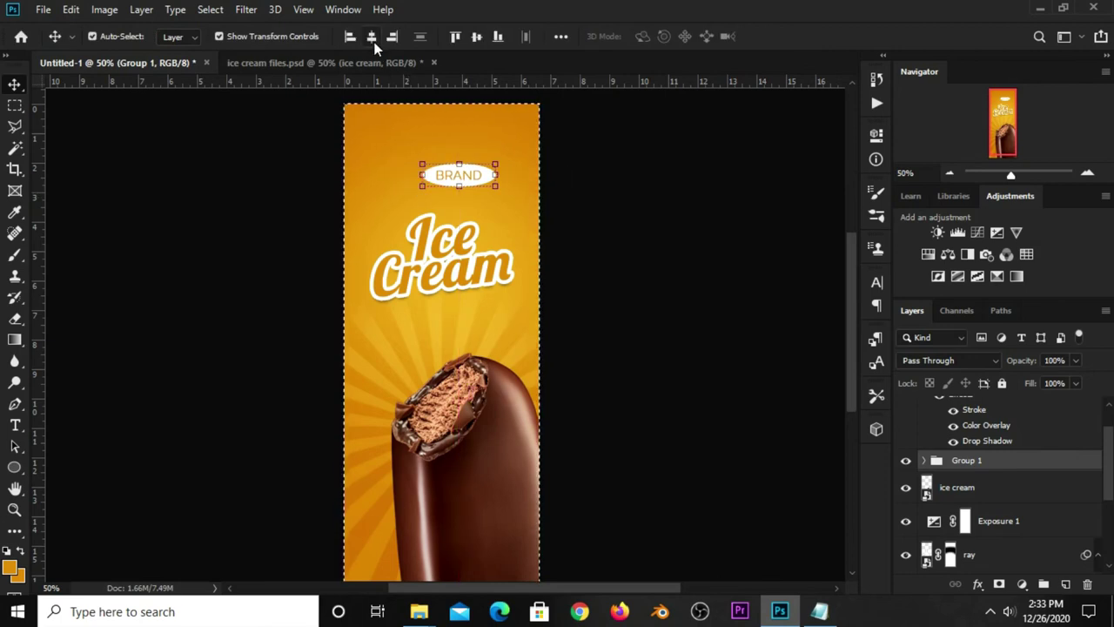
click(370, 37)
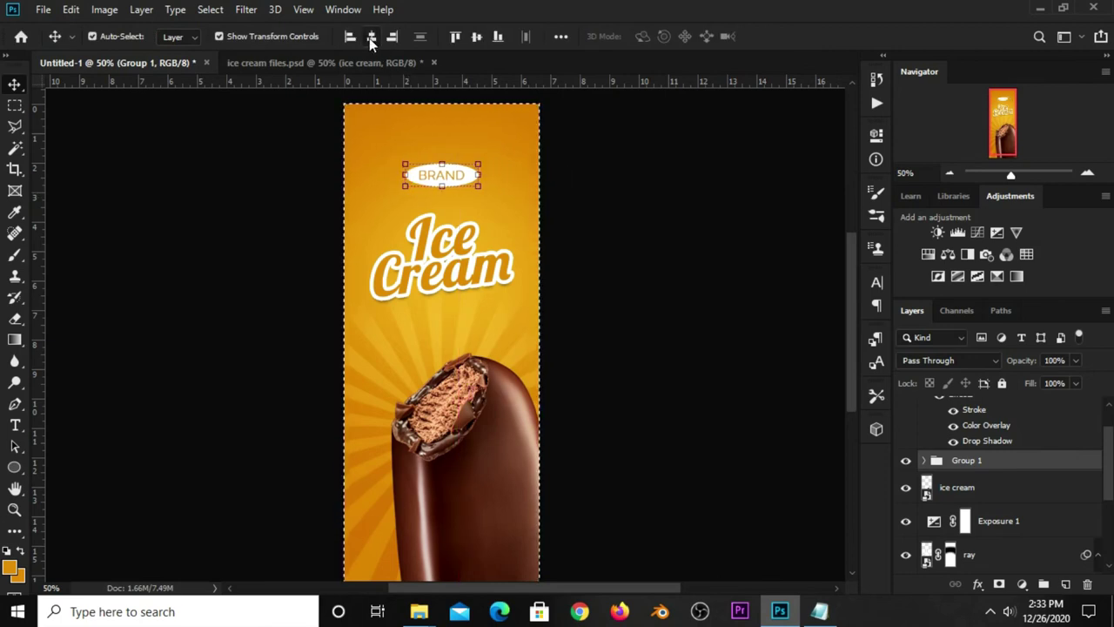
ctrl+click(615, 232)
key(ctrl+d)
key(alt+comma)
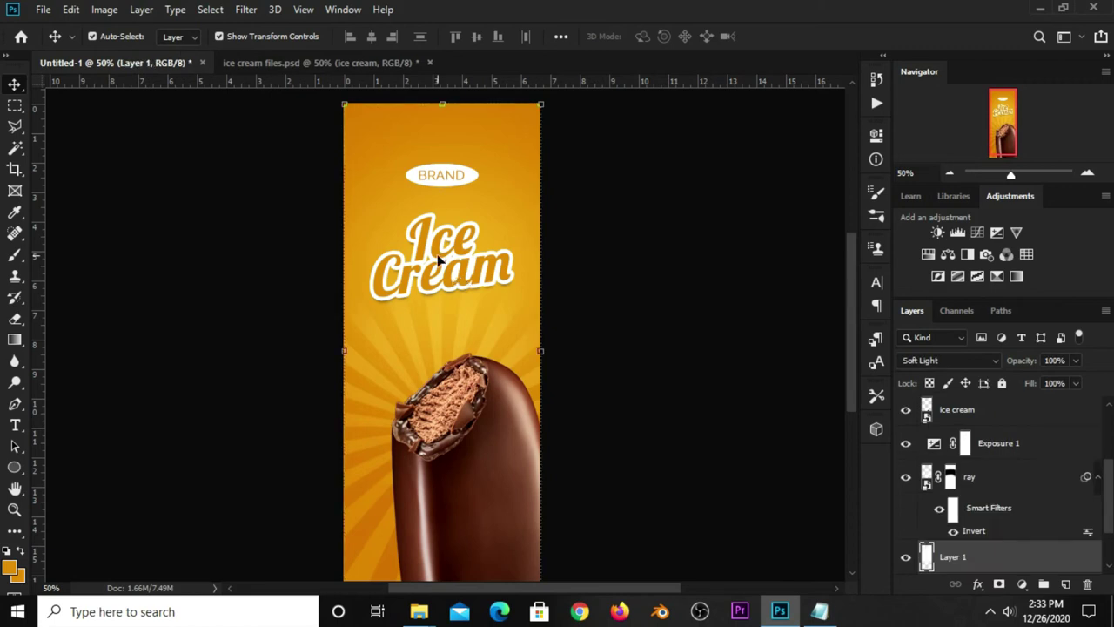
click(440, 260)
click(621, 254)
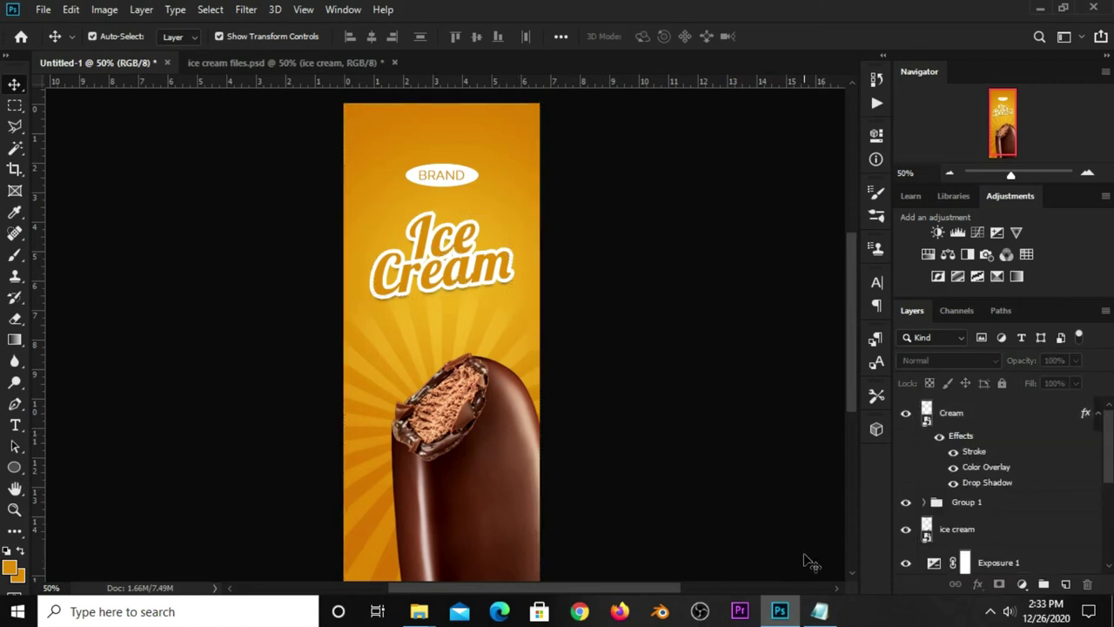
Copy the tagline 'Chocolate Taste' from the Notepad notes
click(819, 611)
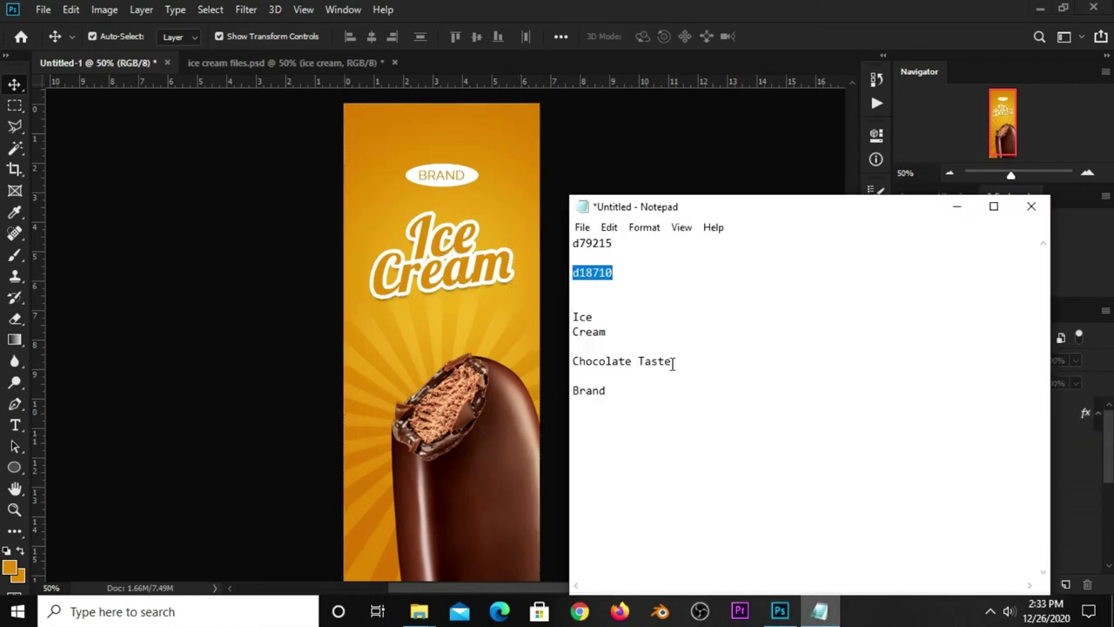
drag(673, 363, 539, 363)
right_click(602, 360)
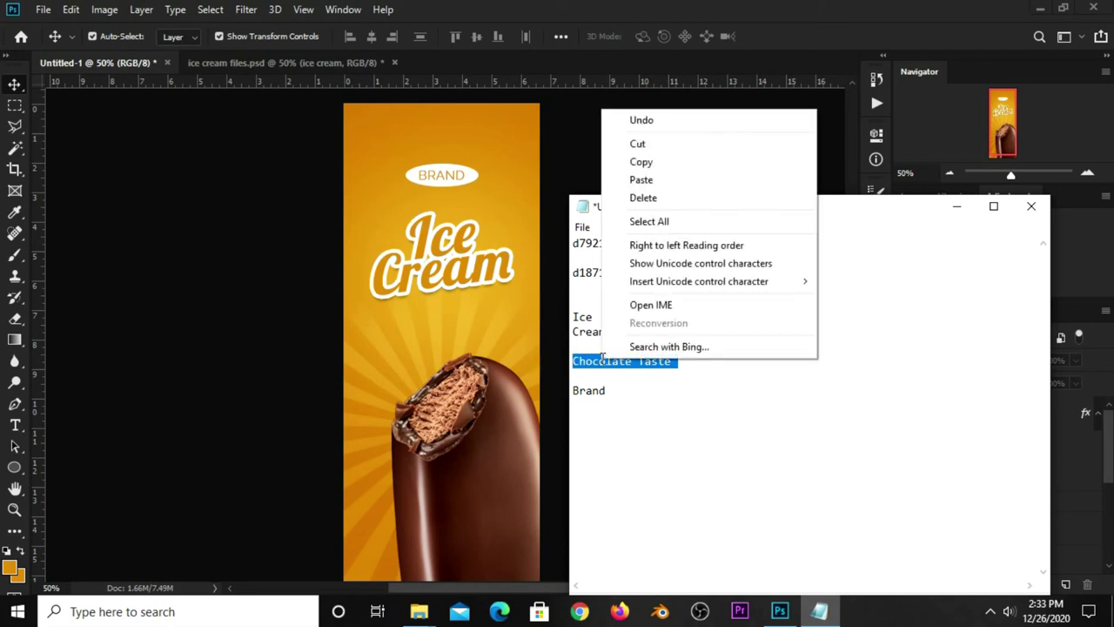
click(622, 161)
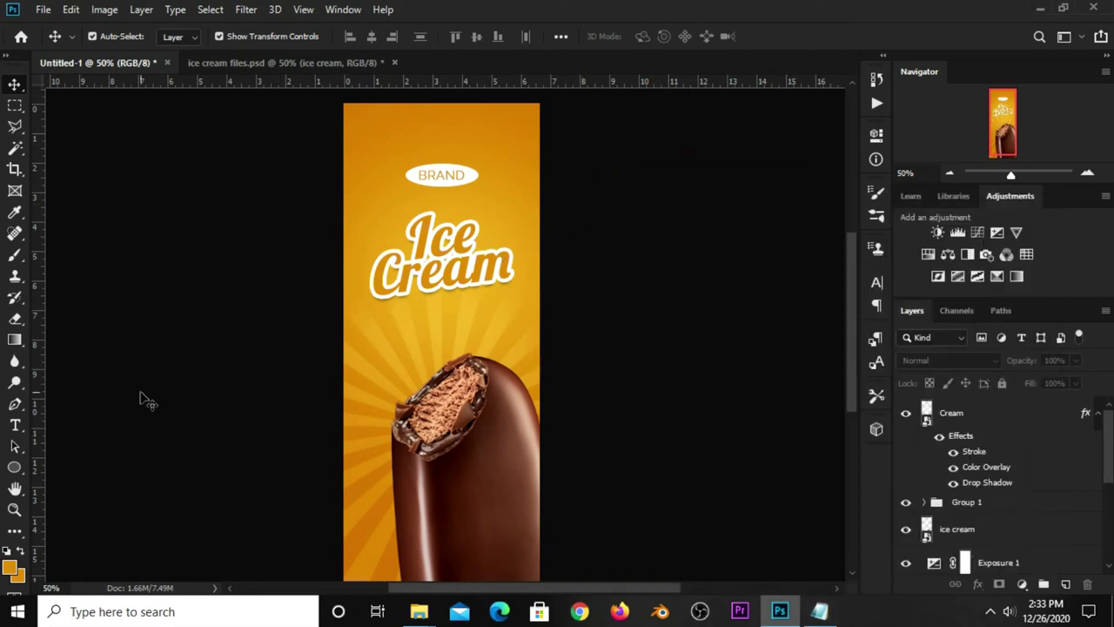
Add white (#ffffff) horizontal text 'CHOCOLATE TASTE' below the Ice Cream title
right_click(15, 430)
click(87, 425)
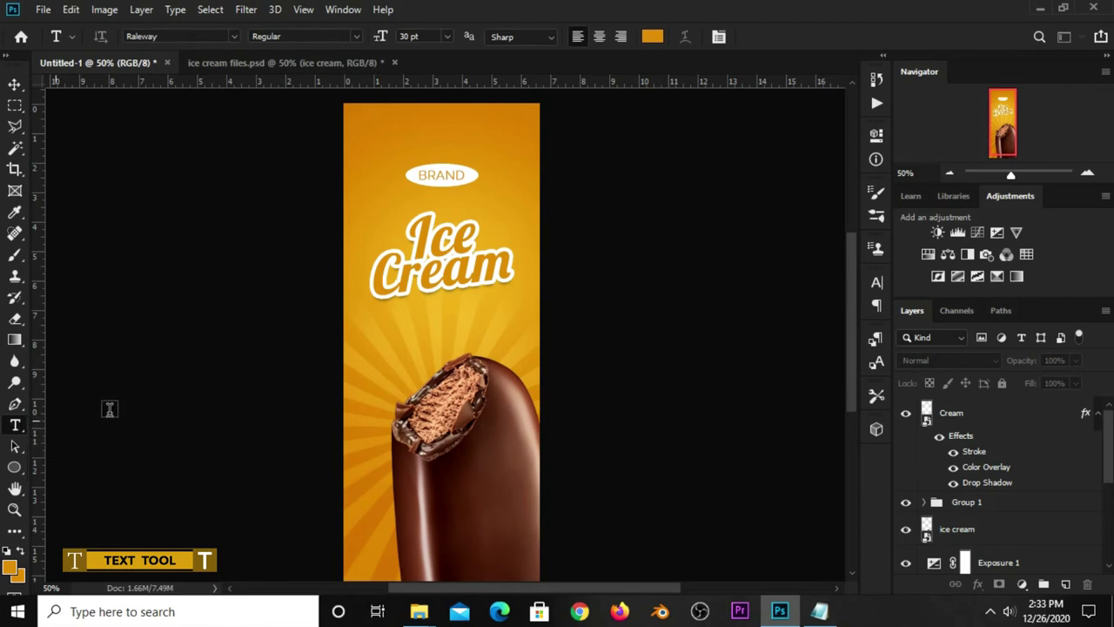
click(651, 36)
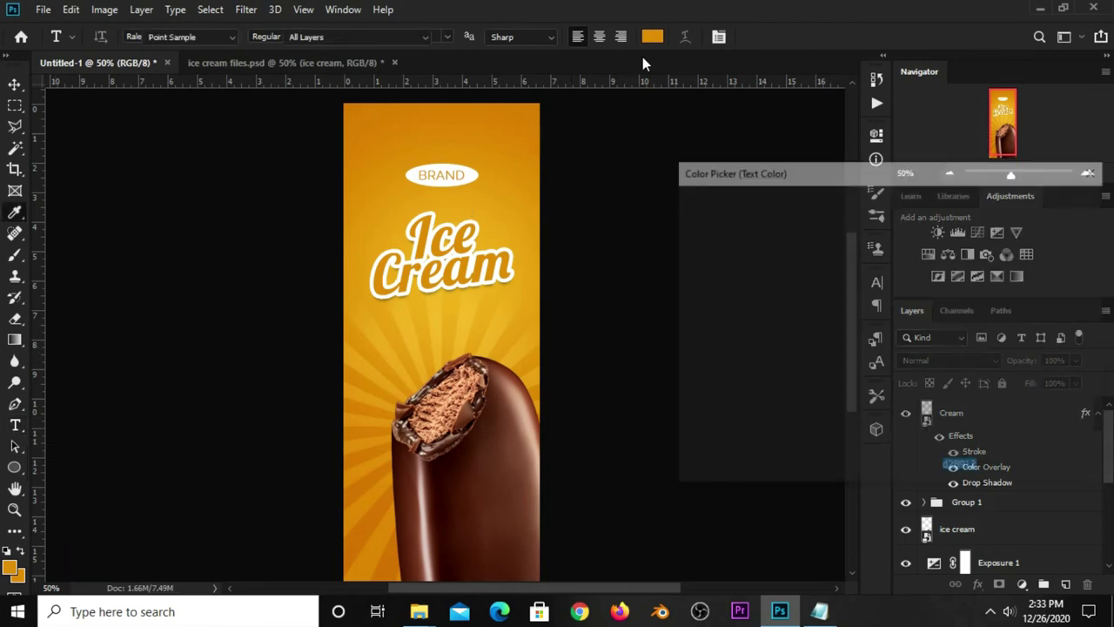
text(ffffff)
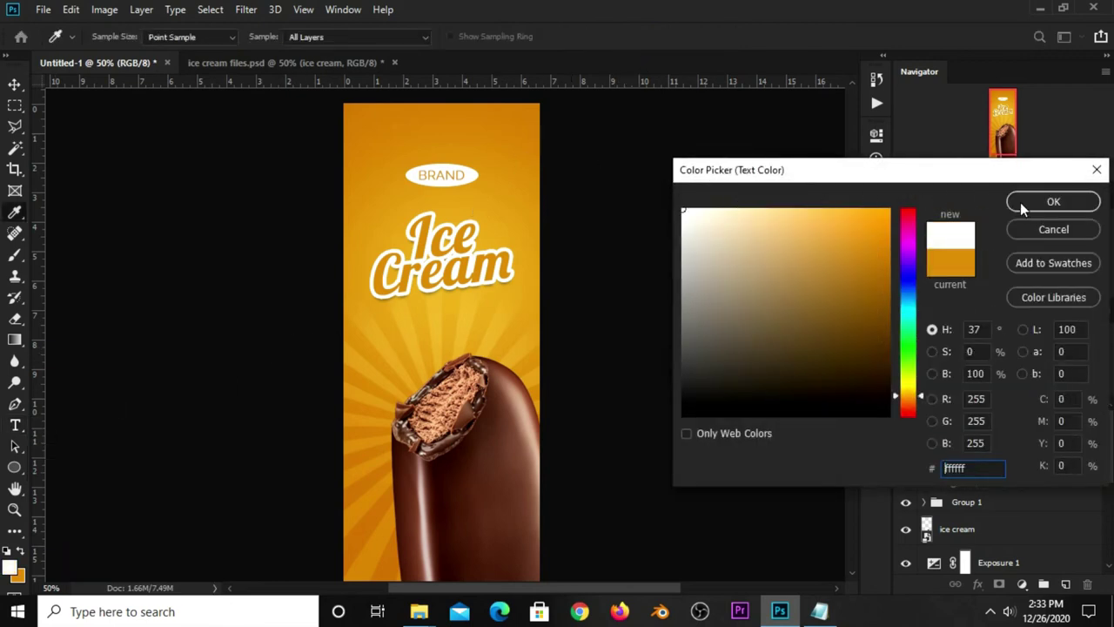
click(1022, 202)
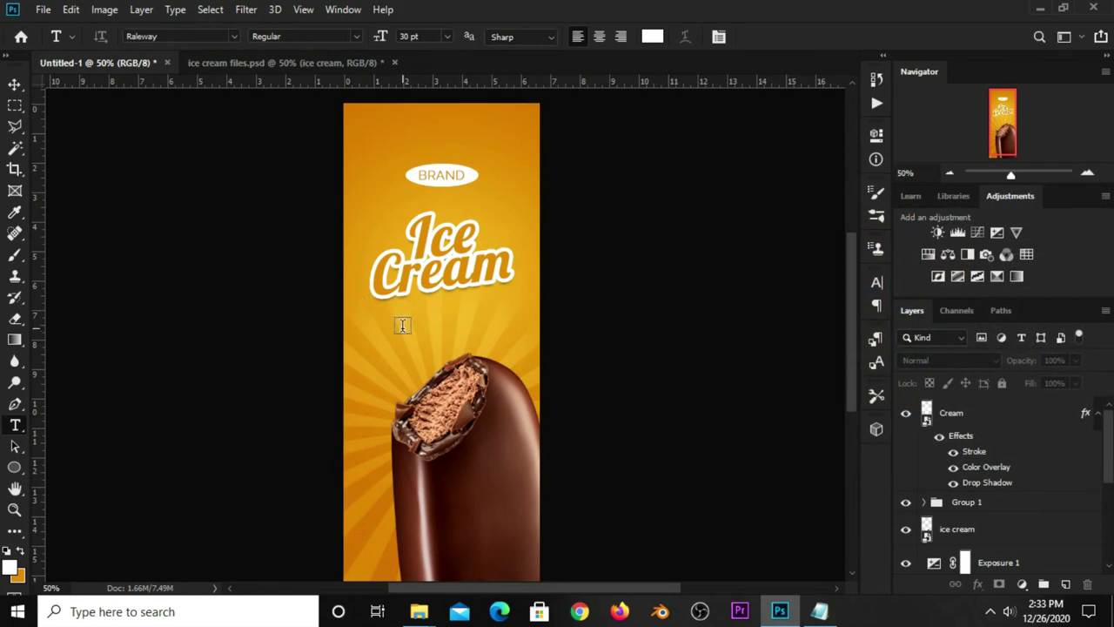
click(402, 326)
text(CHOCOLATE TASTE)
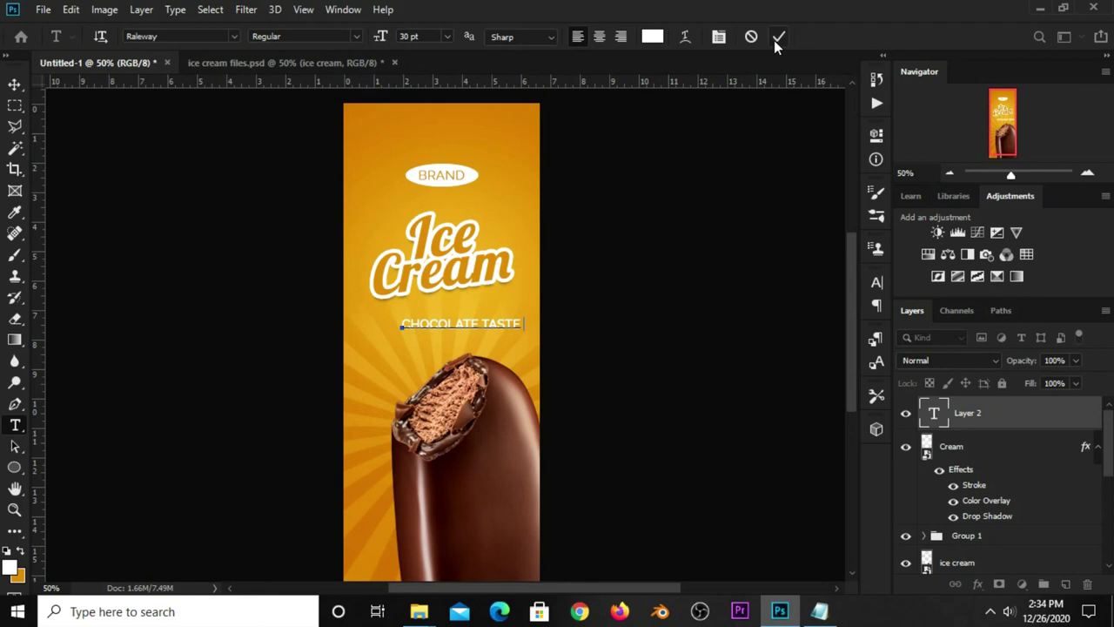
click(777, 36)
Set the tagline's font style to Raleway Bold in the Character panel
click(877, 282)
click(768, 304)
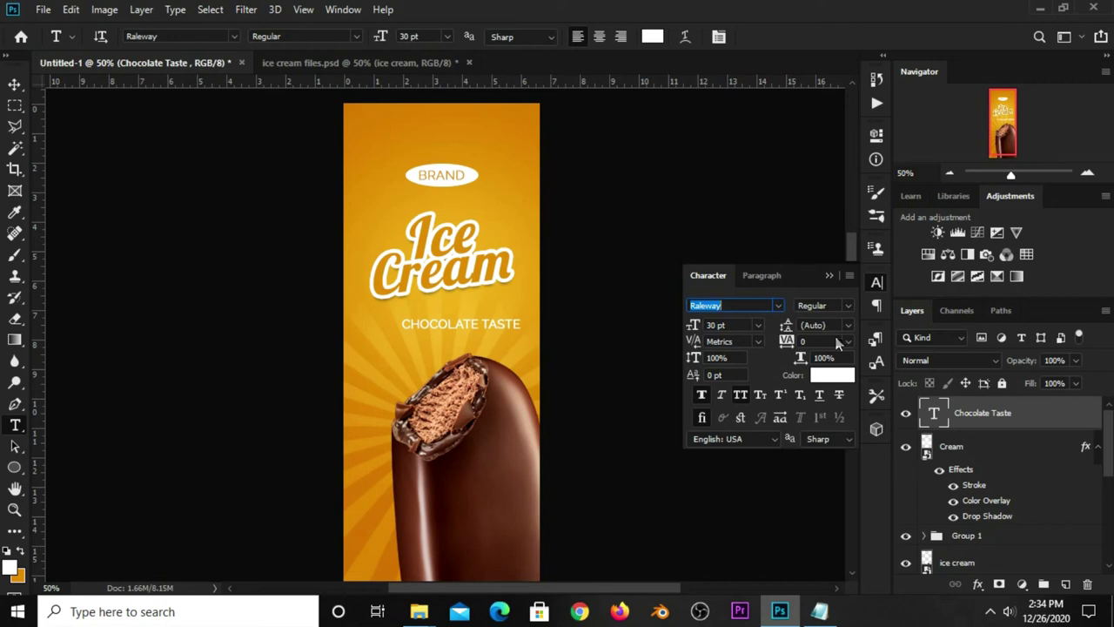
click(844, 308)
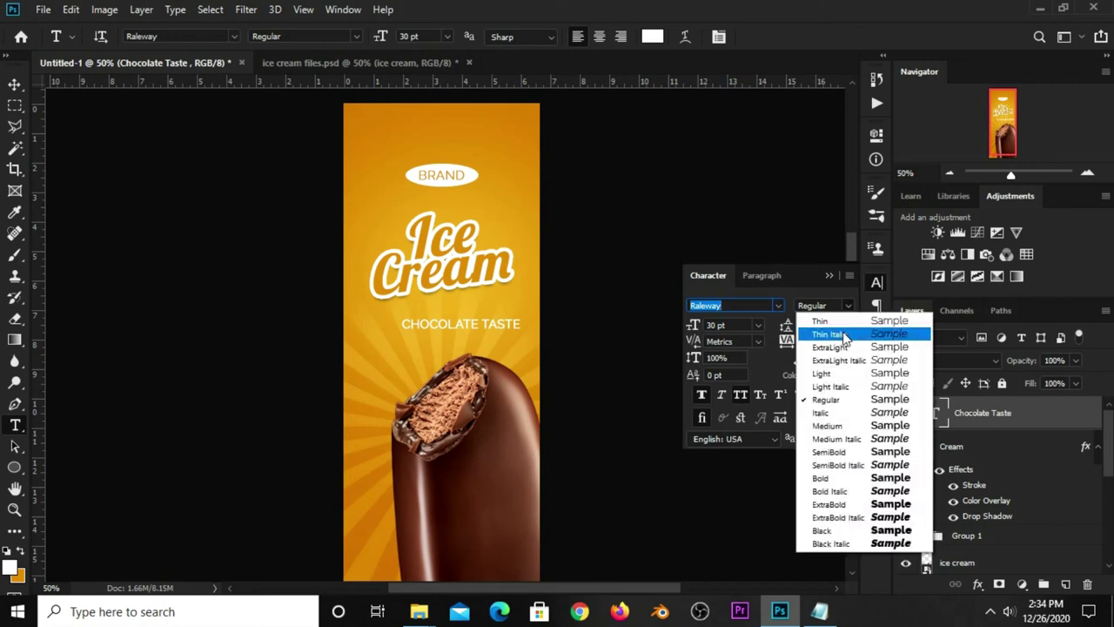
click(837, 474)
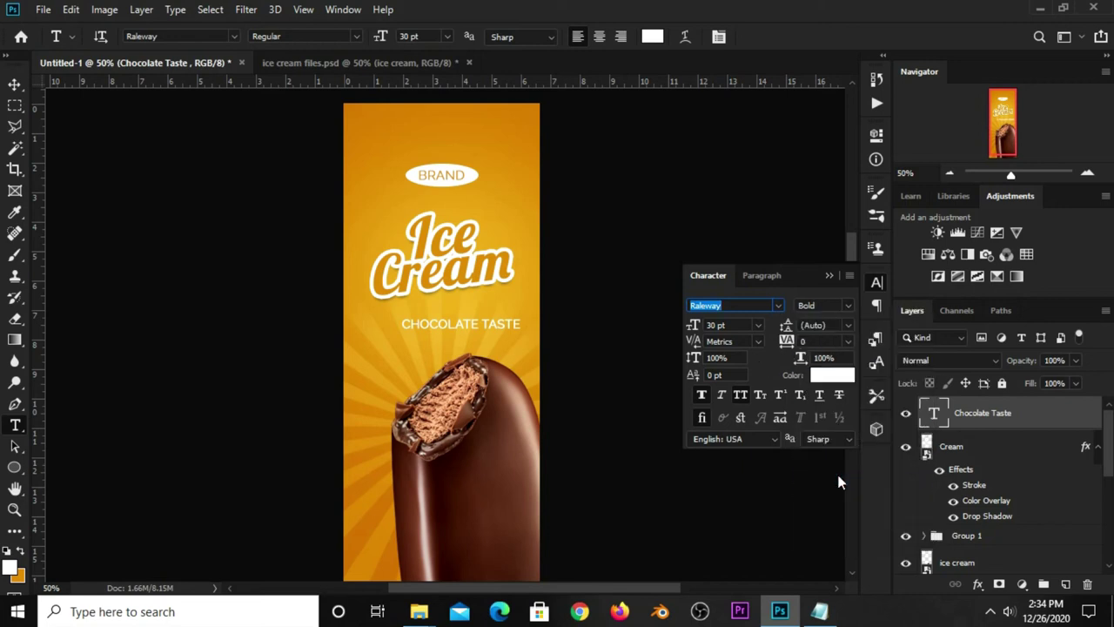
click(830, 276)
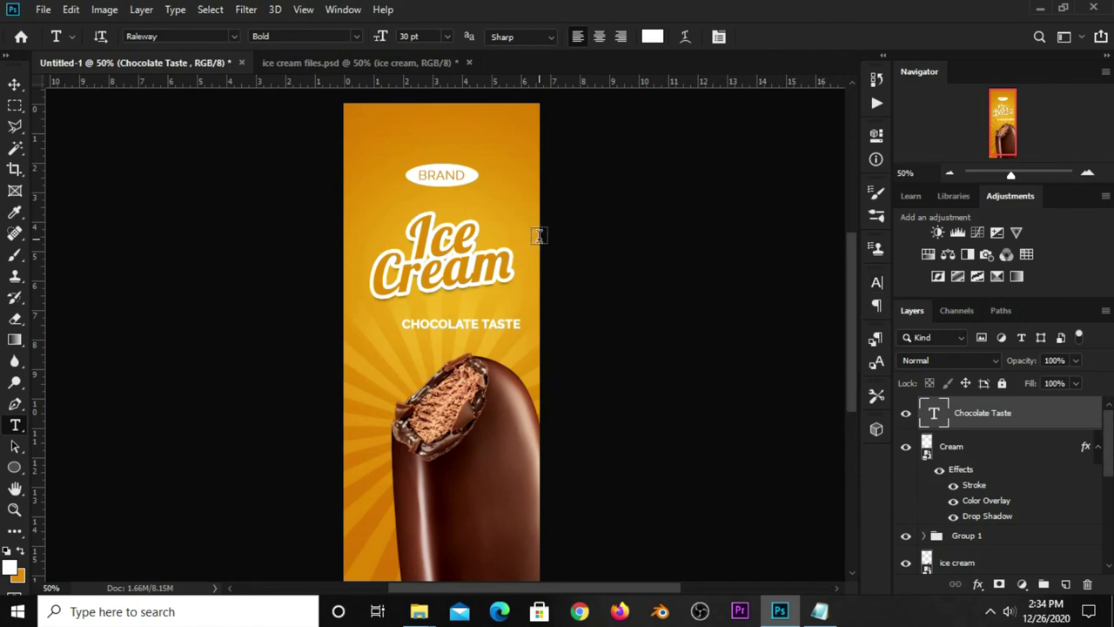
click(13, 93)
click(80, 85)
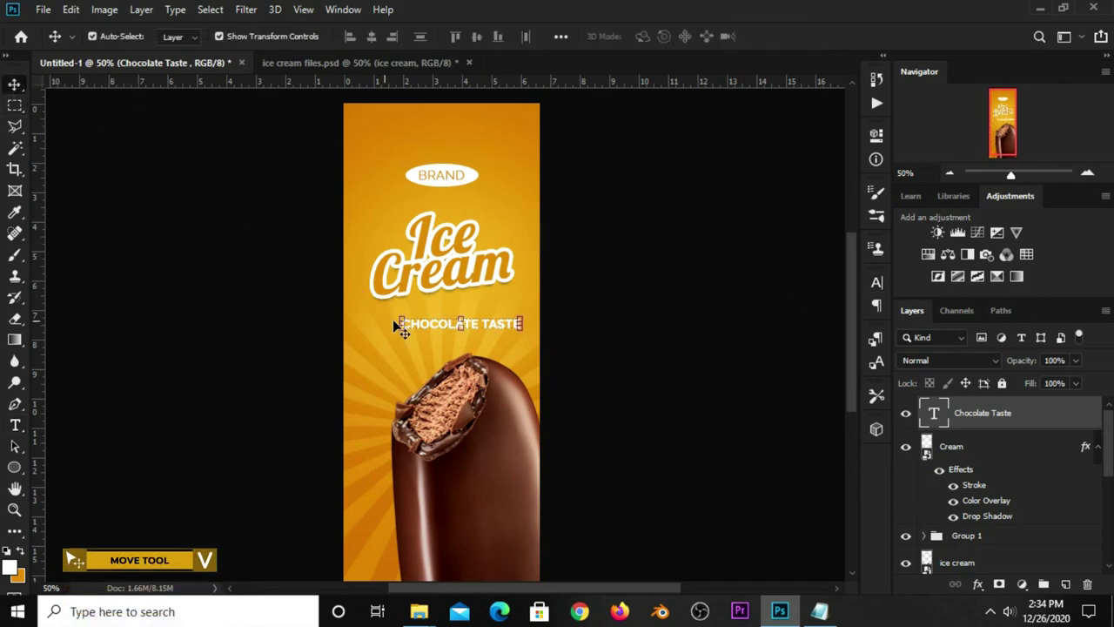
Enlarge the tagline to about 119% and skew it into place under Ice Cream
drag(400, 329, 375, 332)
drag(479, 327, 468, 299)
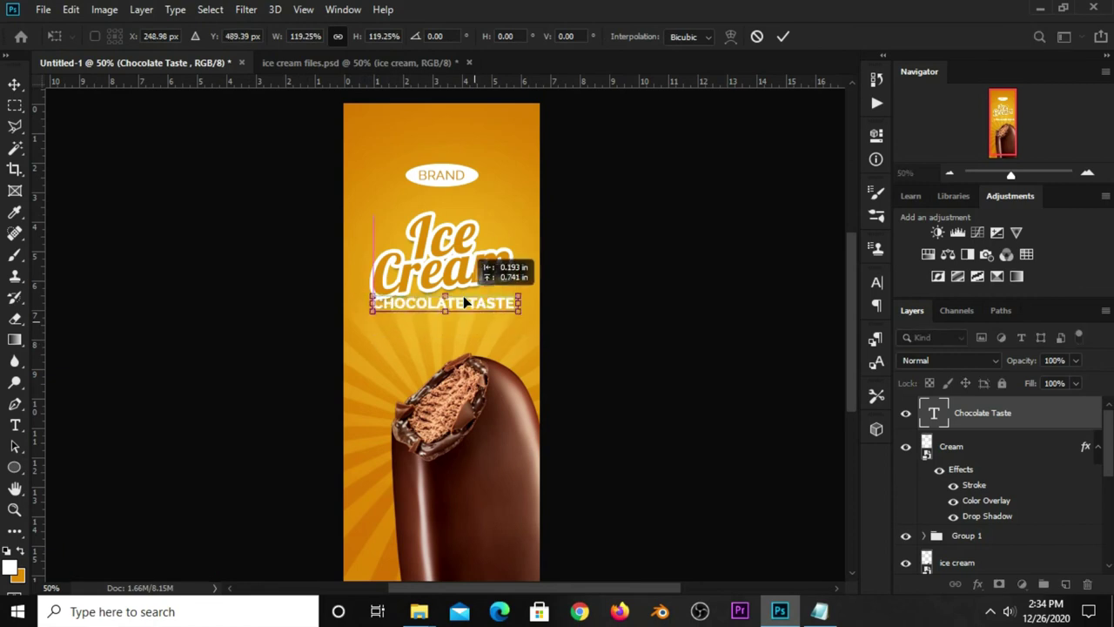
right_click(487, 297)
click(515, 352)
drag(514, 294, 517, 261)
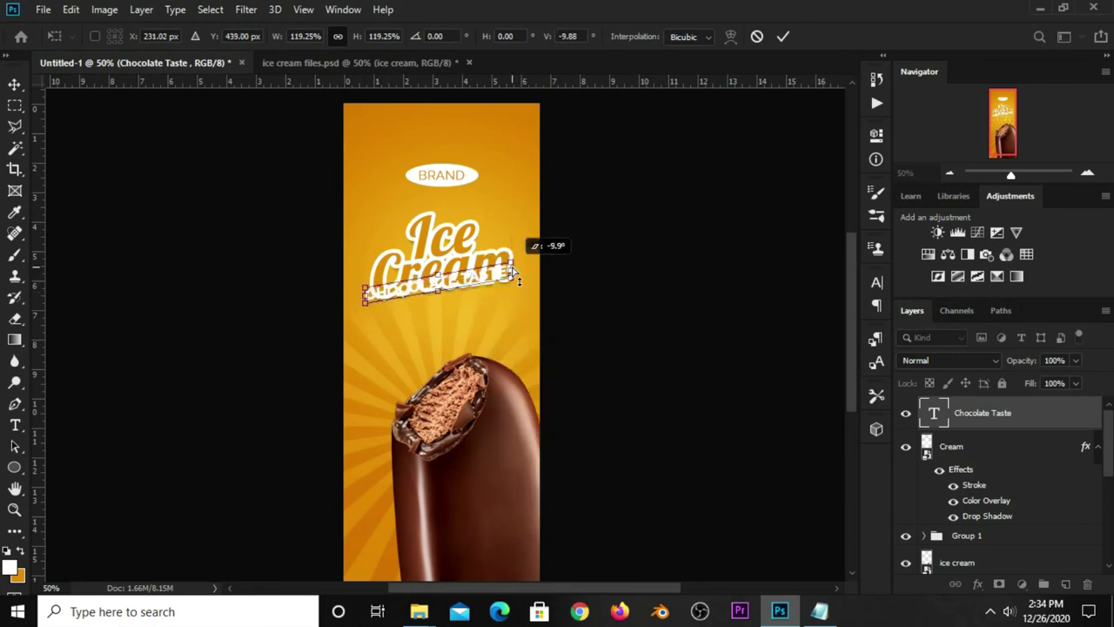
drag(452, 277, 457, 301)
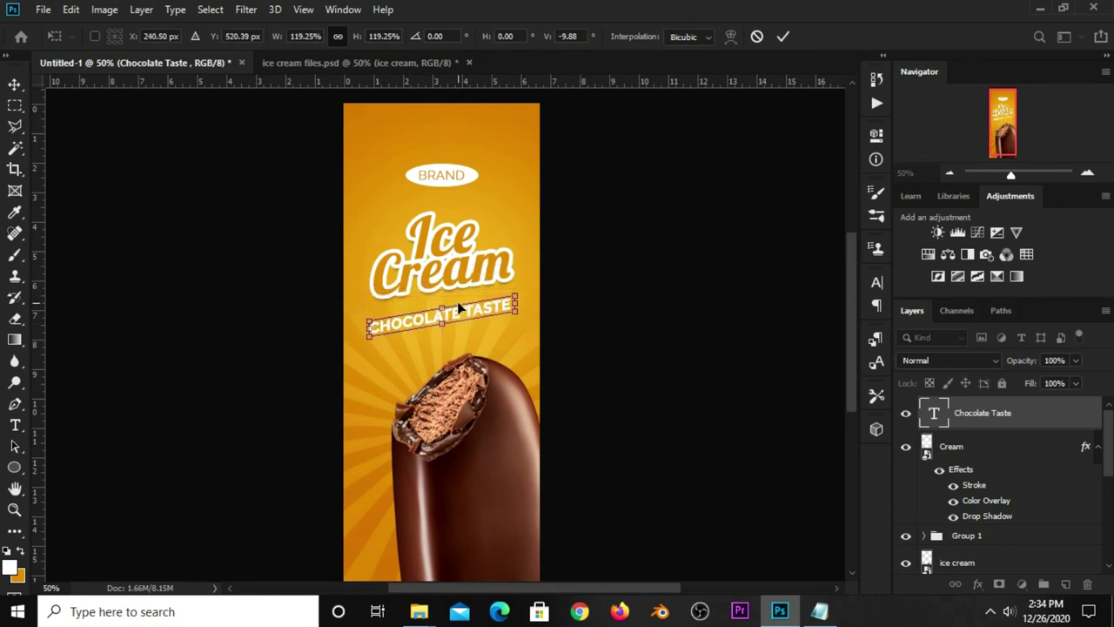
key(Return)
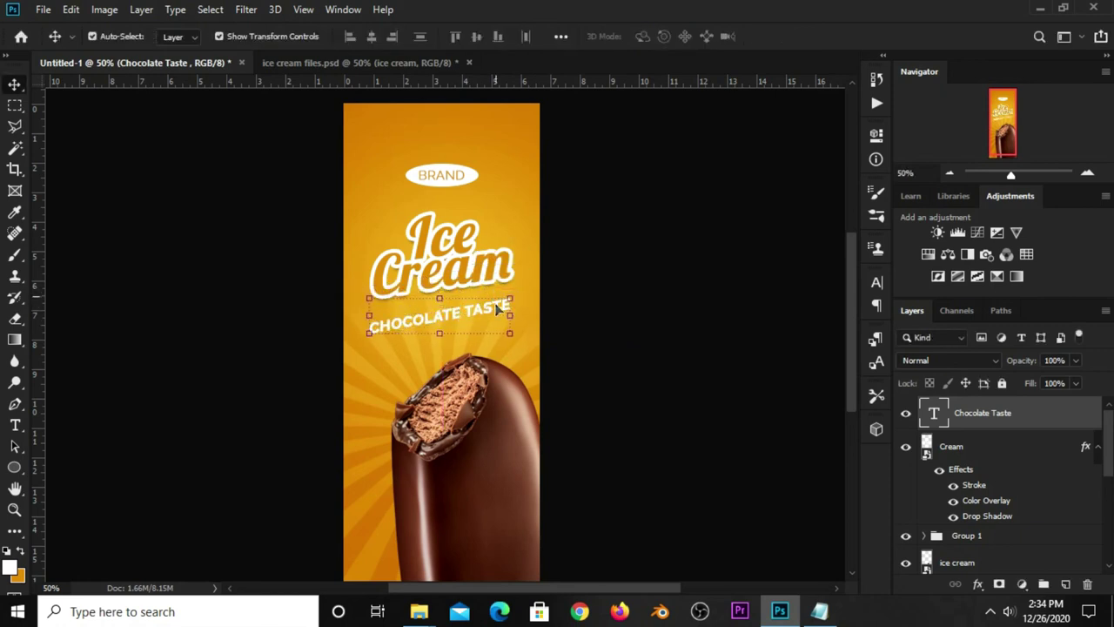
Shrink the tagline slightly and nudge it up closer to the title
key(ctrl+t)
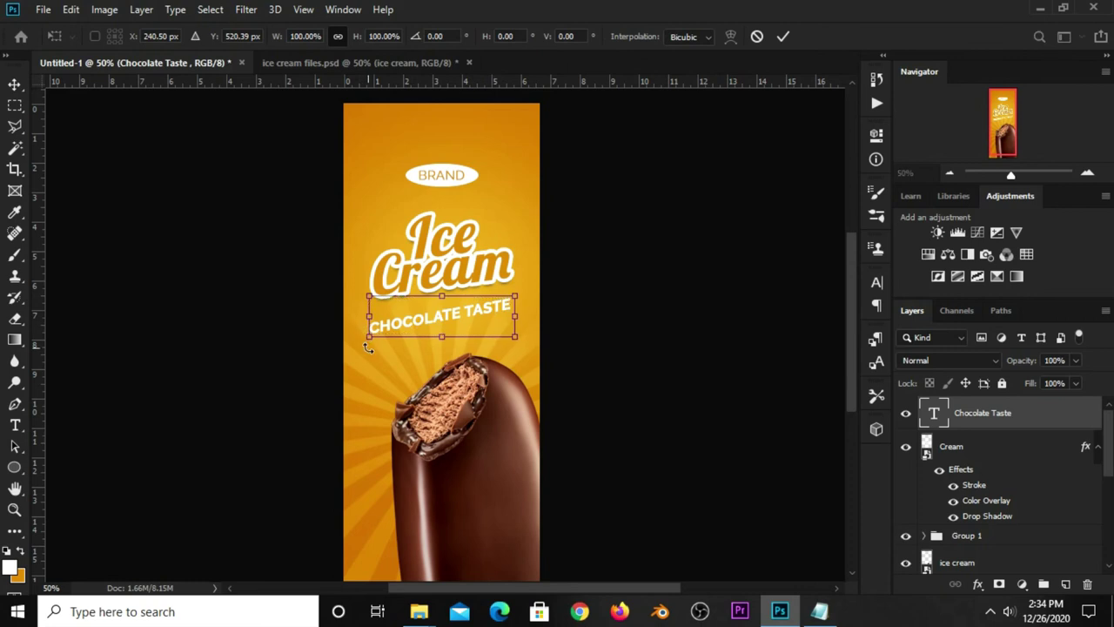
drag(368, 341, 374, 336)
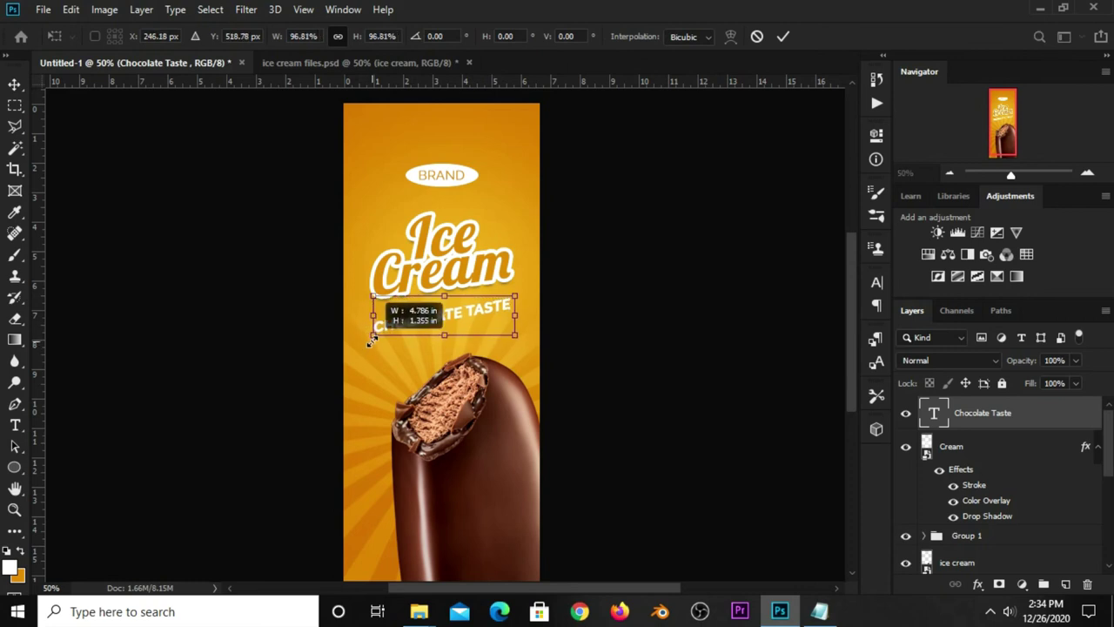
key(Return)
drag(448, 317, 451, 310)
key(Return)
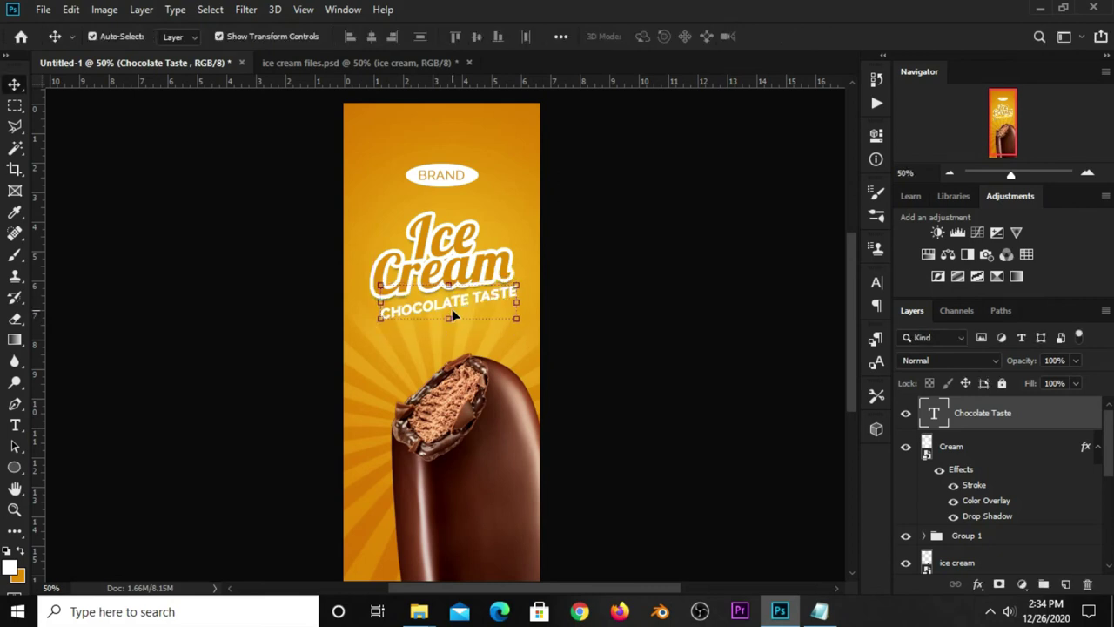
drag(452, 310, 449, 315)
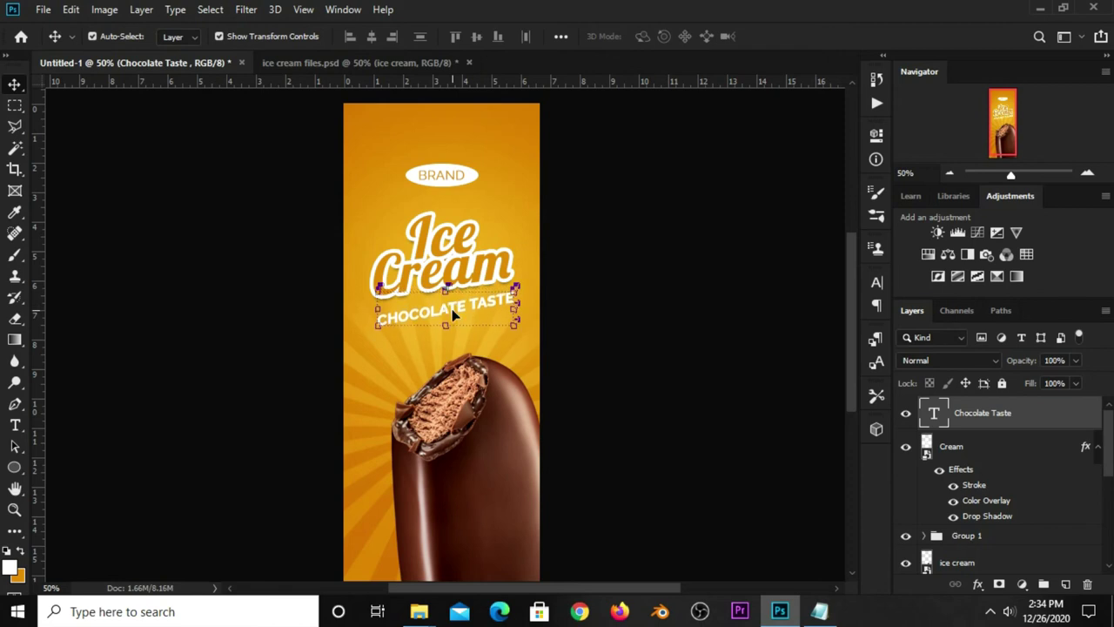
click(606, 313)
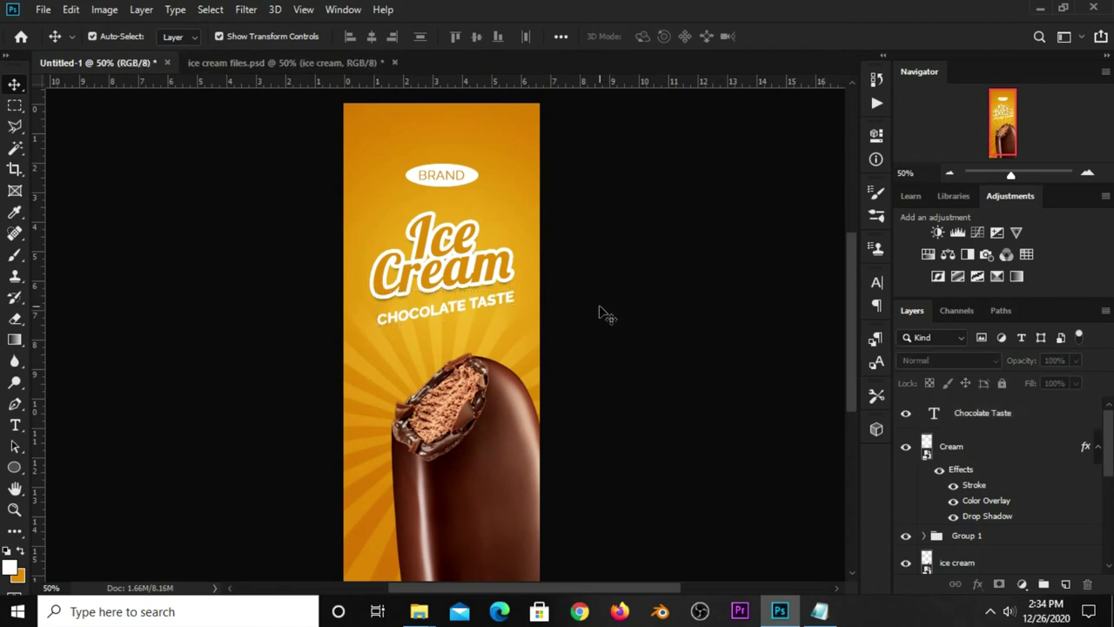
click(474, 305)
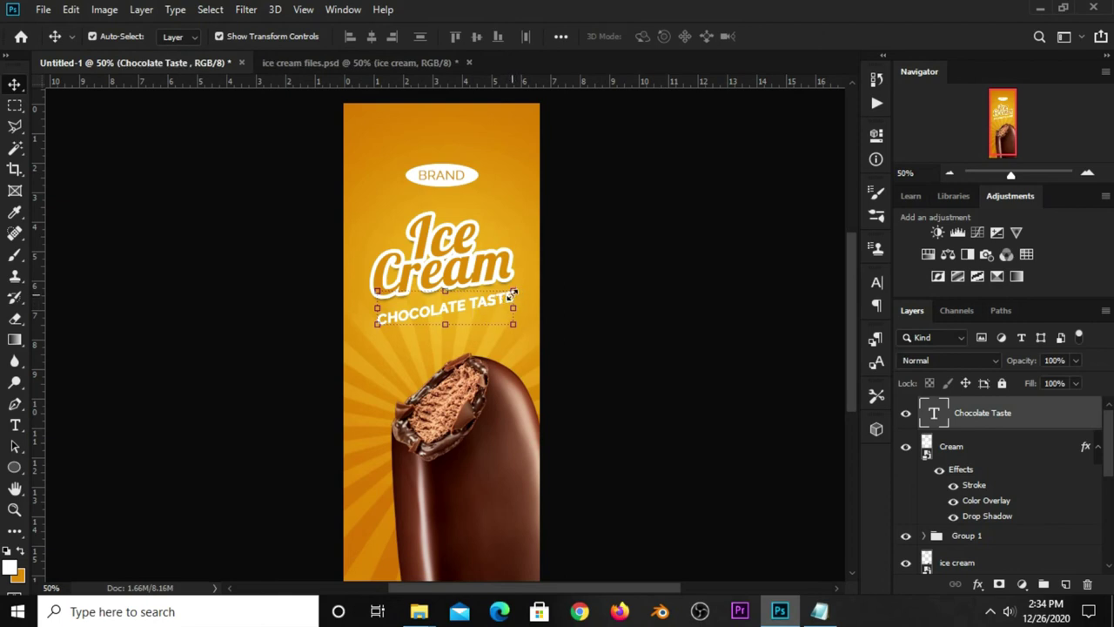
click(581, 300)
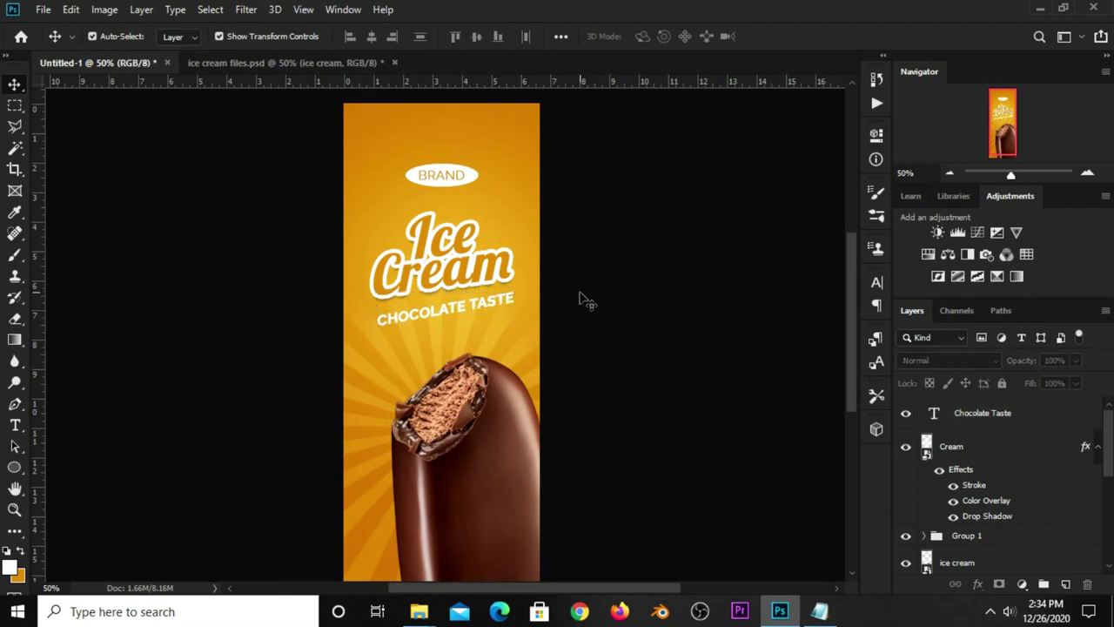
click(409, 312)
Rotate the CHOCOLATE TASTE tagline to about 3.42 degrees
key(ctrl+t)
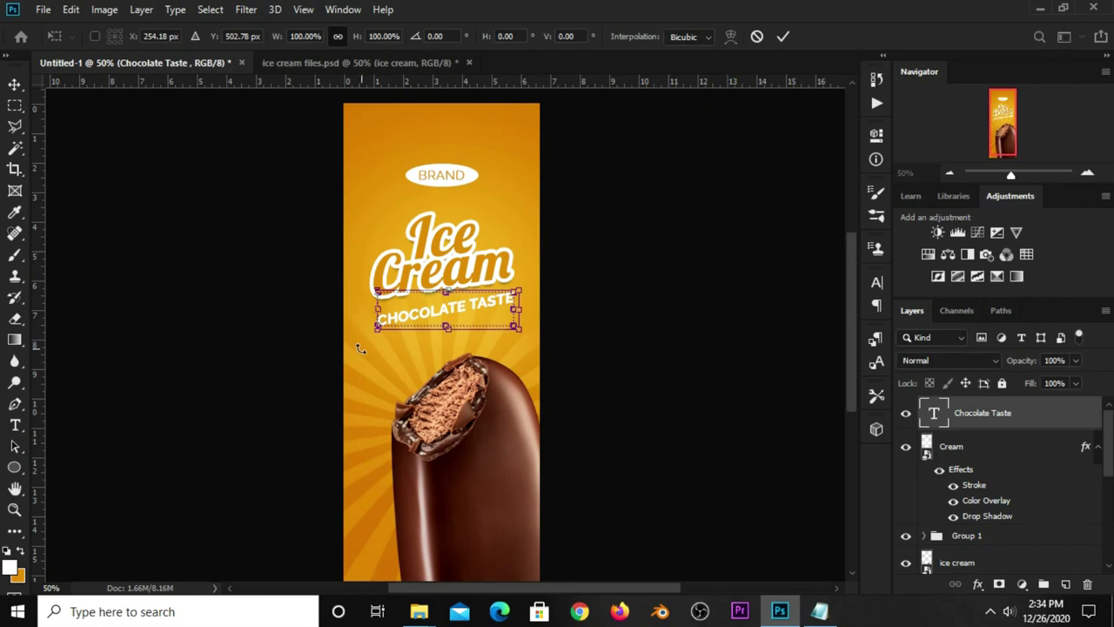
drag(362, 348, 361, 343)
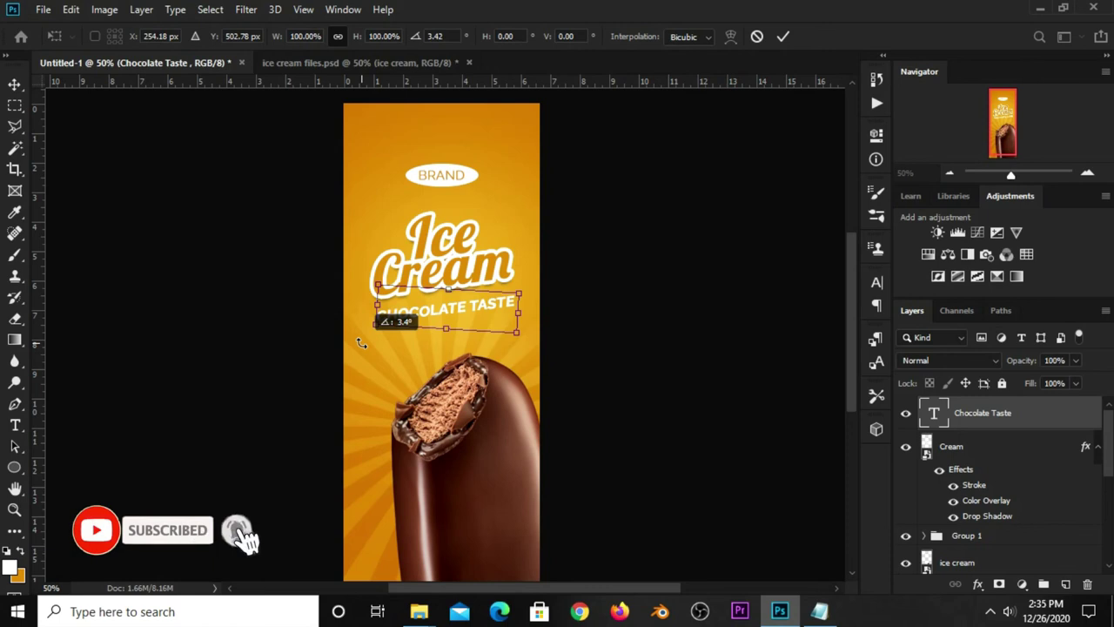
drag(361, 343, 361, 343)
key(Return)
click(617, 319)
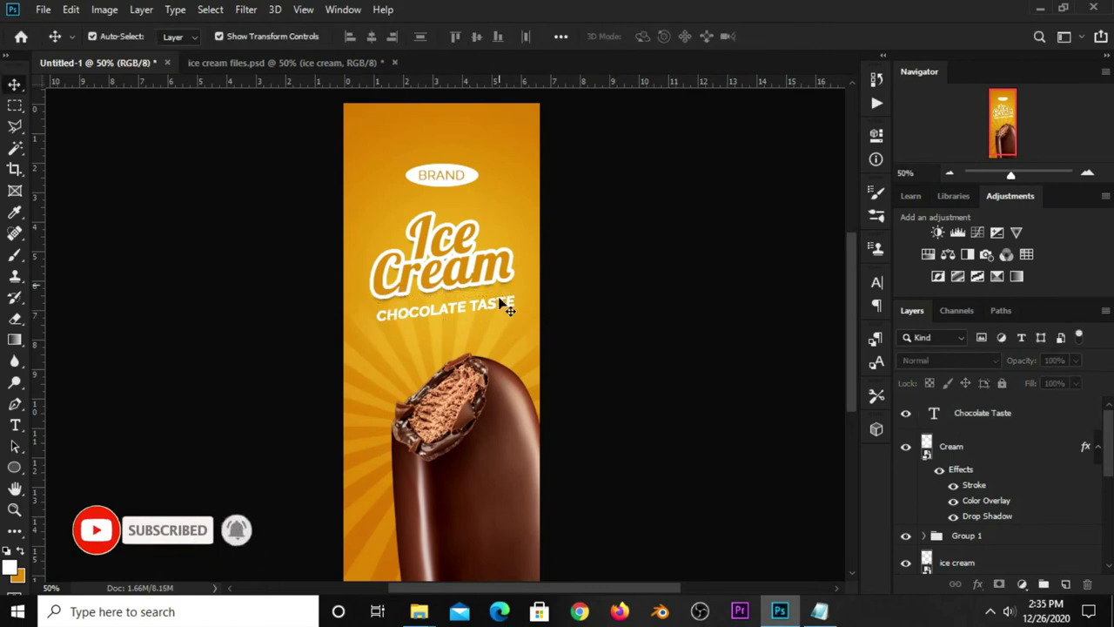
click(261, 63)
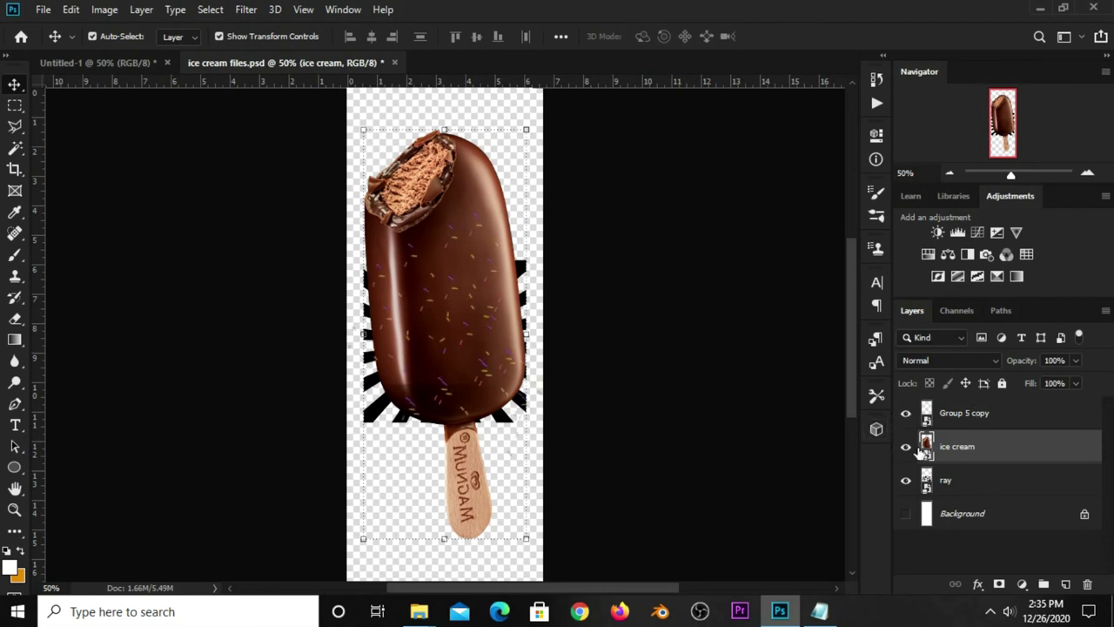
In ice cream files, hide the ice cream layer and move the Group 5 copy sprinkles up
click(905, 446)
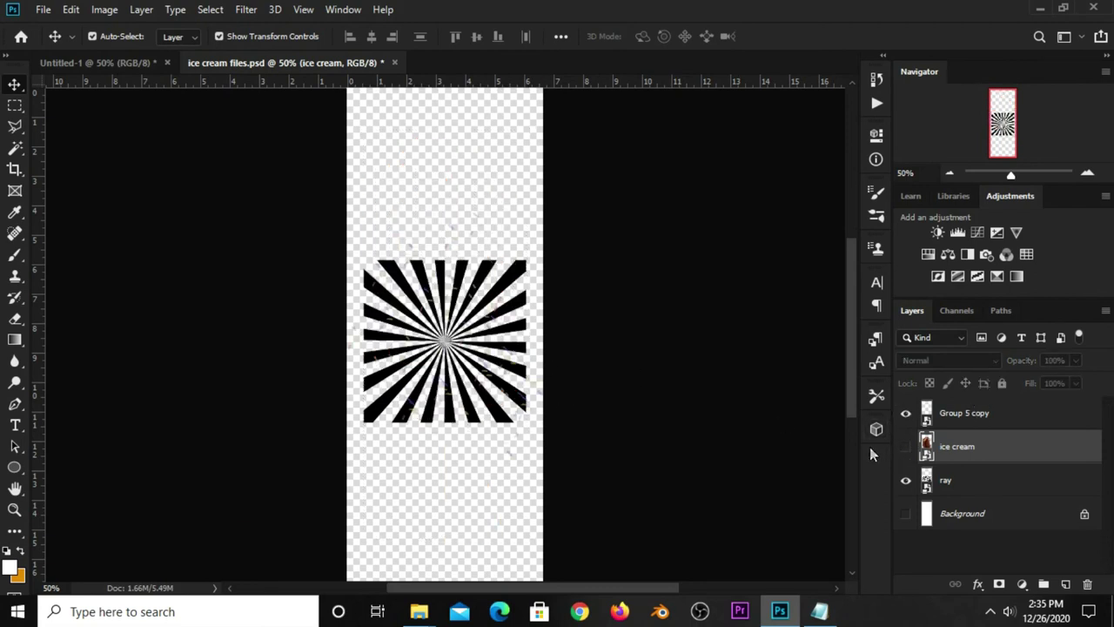
click(963, 413)
drag(446, 319, 447, 270)
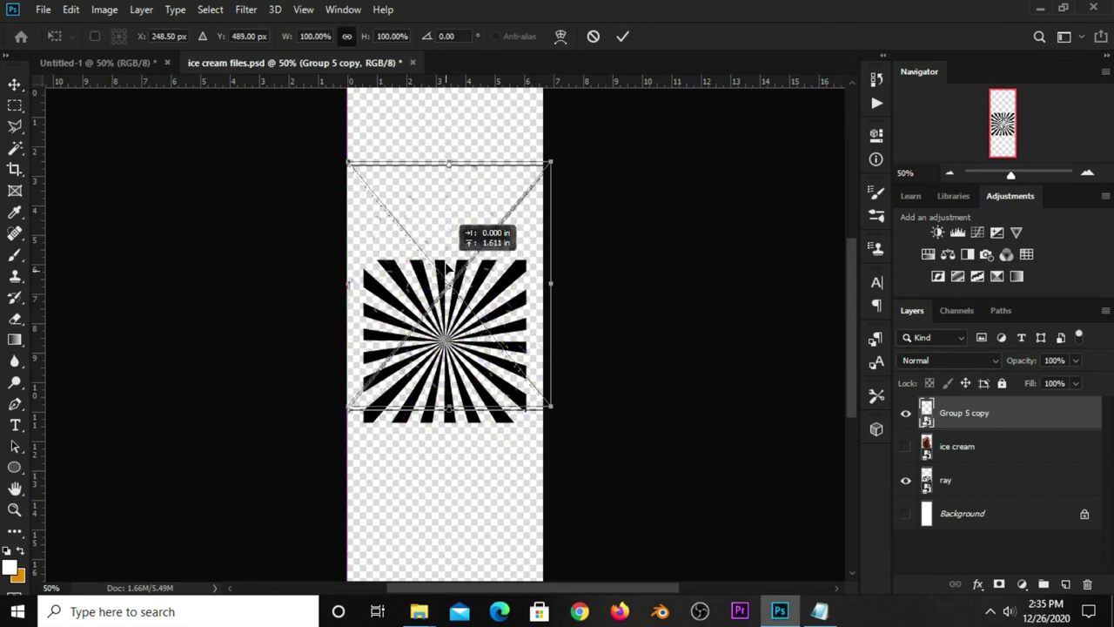
key(Return)
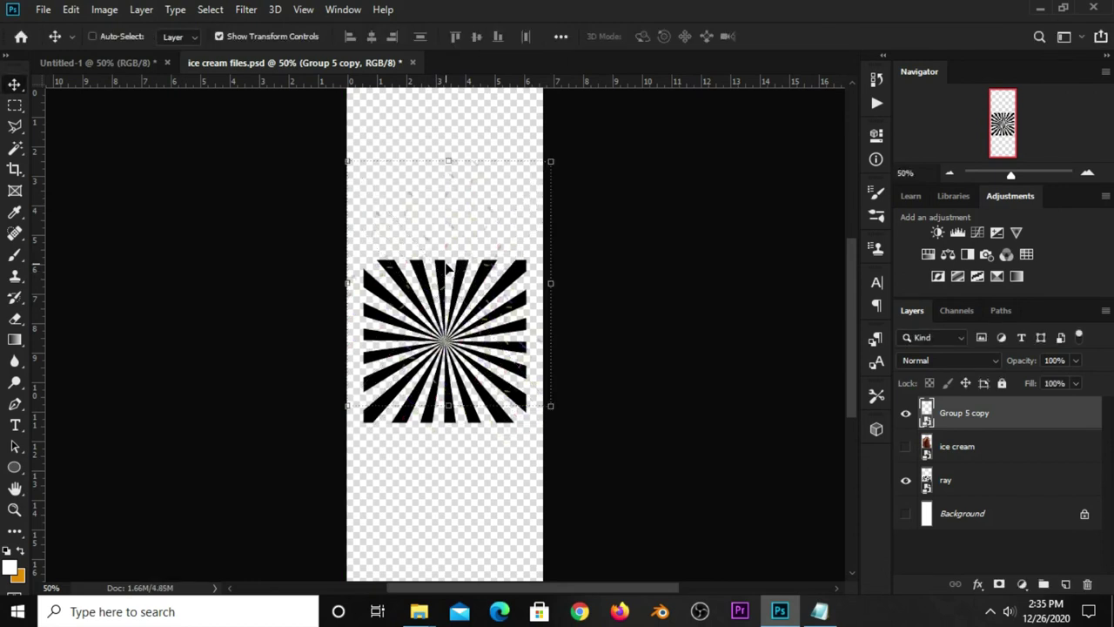
Paste the sprinkles into Untitled-1 over the chocolate bar, just above the ice cream layer
click(95, 63)
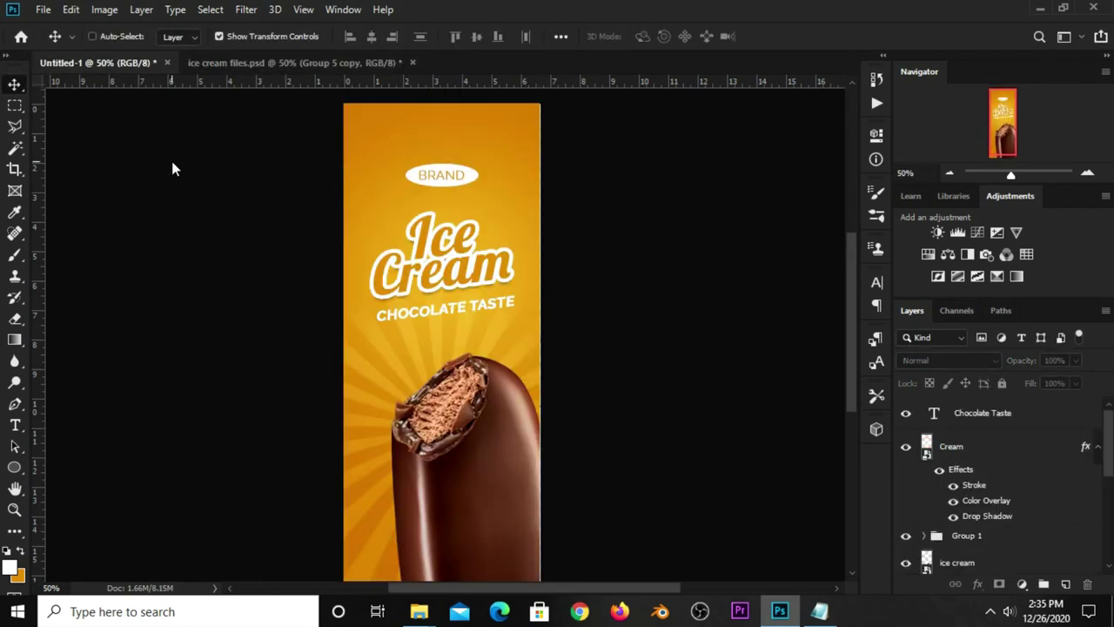
key(ctrl+v)
key(ctrl+0)
mouse_move(449, 216)
mouse_down()
mouse_move(476, 443)
mouse_move(478, 426)
mouse_move(489, 427)
mouse_up()
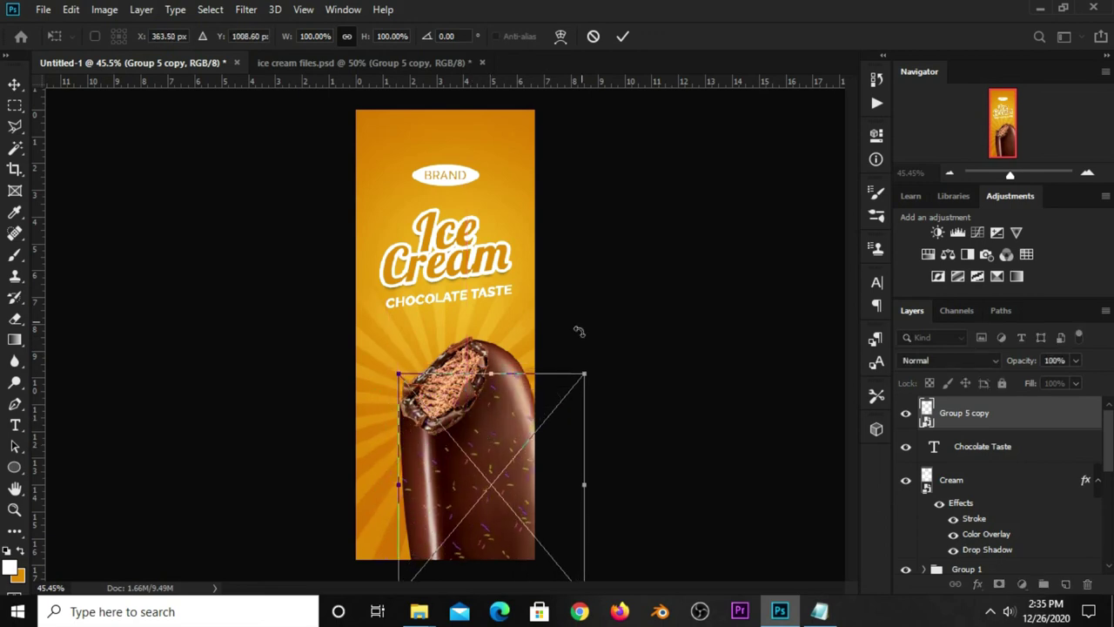
click(622, 36)
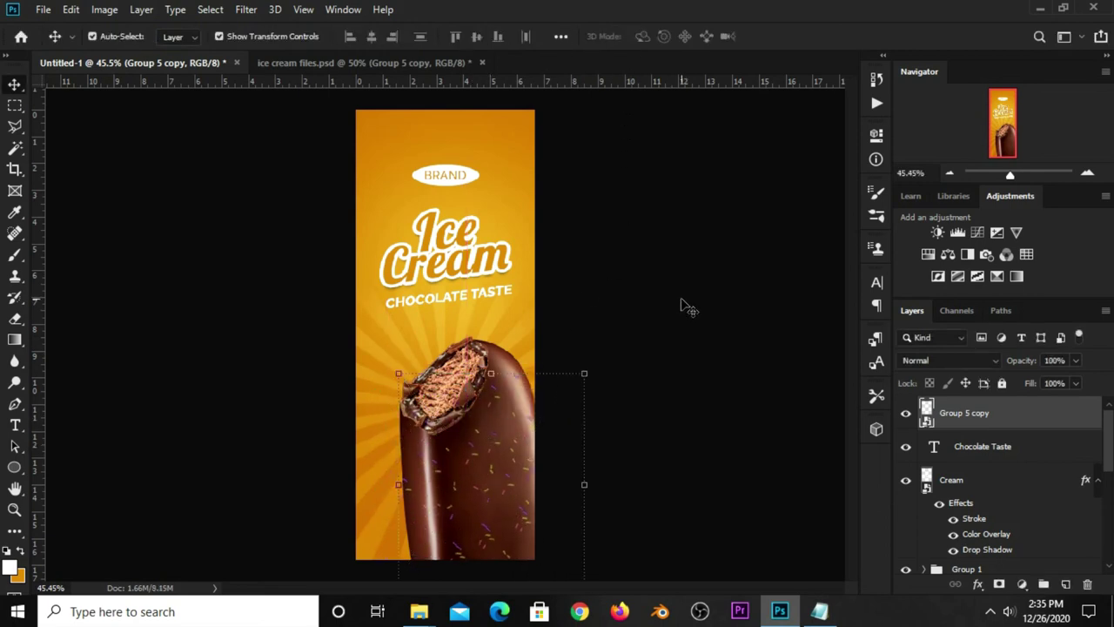
key(ctrl+t)
mouse_move(542, 453)
mouse_down()
mouse_move(512, 461)
mouse_move(526, 449)
mouse_up()
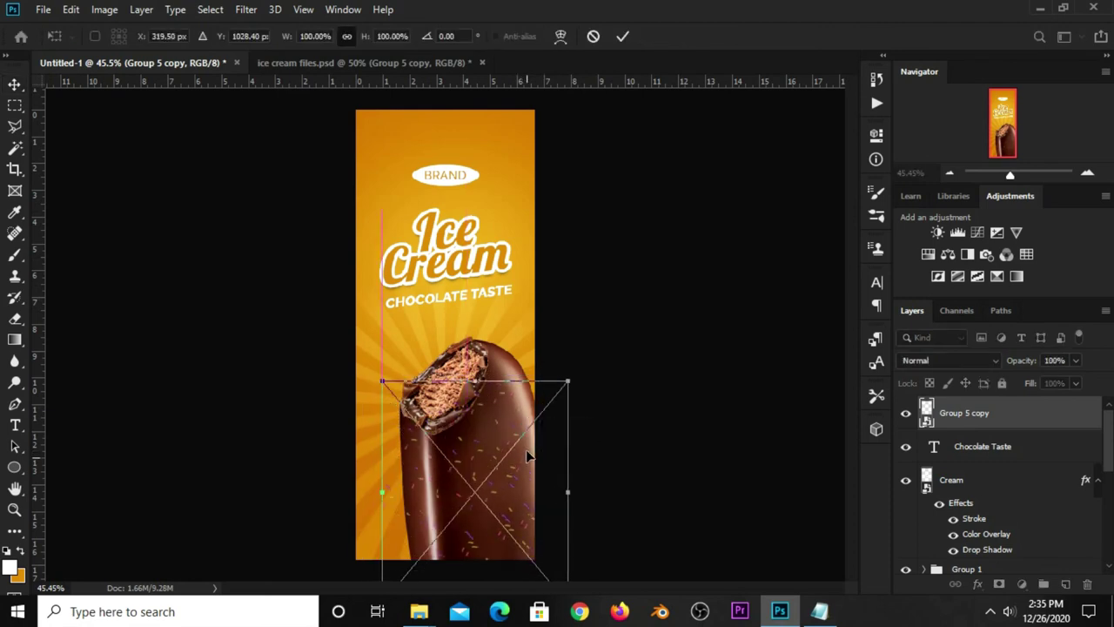
click(622, 35)
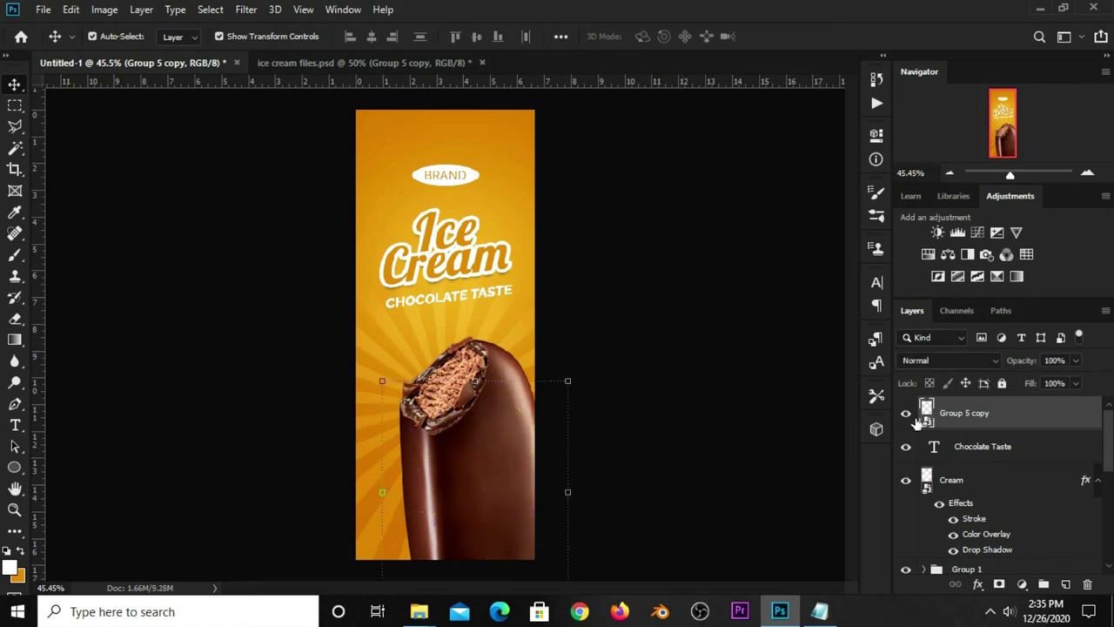
drag(970, 421, 974, 576)
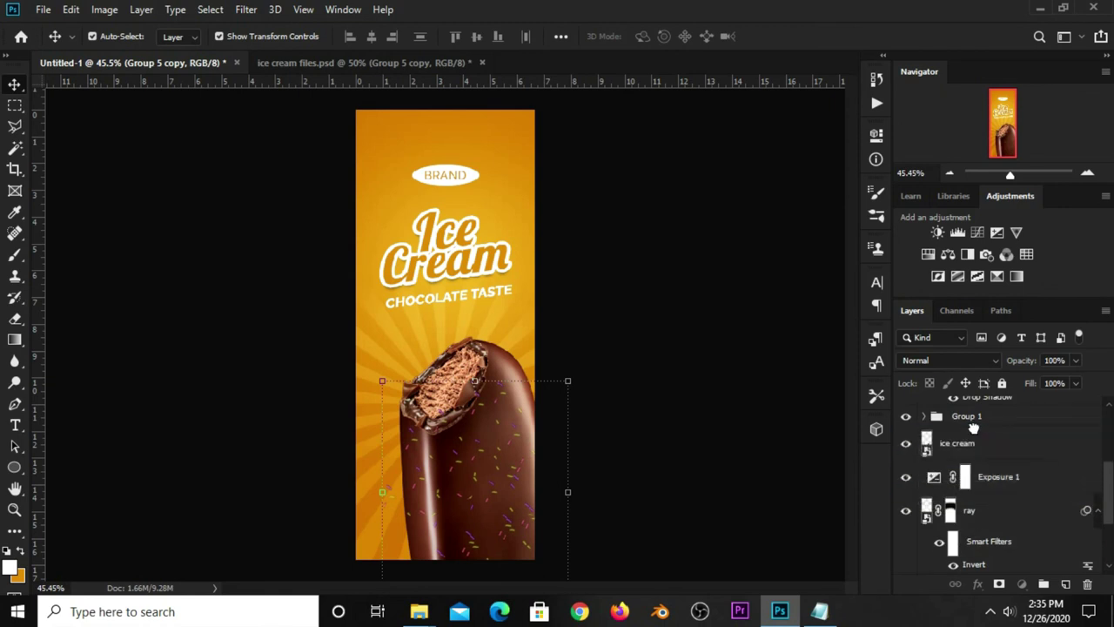
drag(974, 576, 973, 426)
Show the ice cream layer again and clip the sprinkles layer to it
click(906, 414)
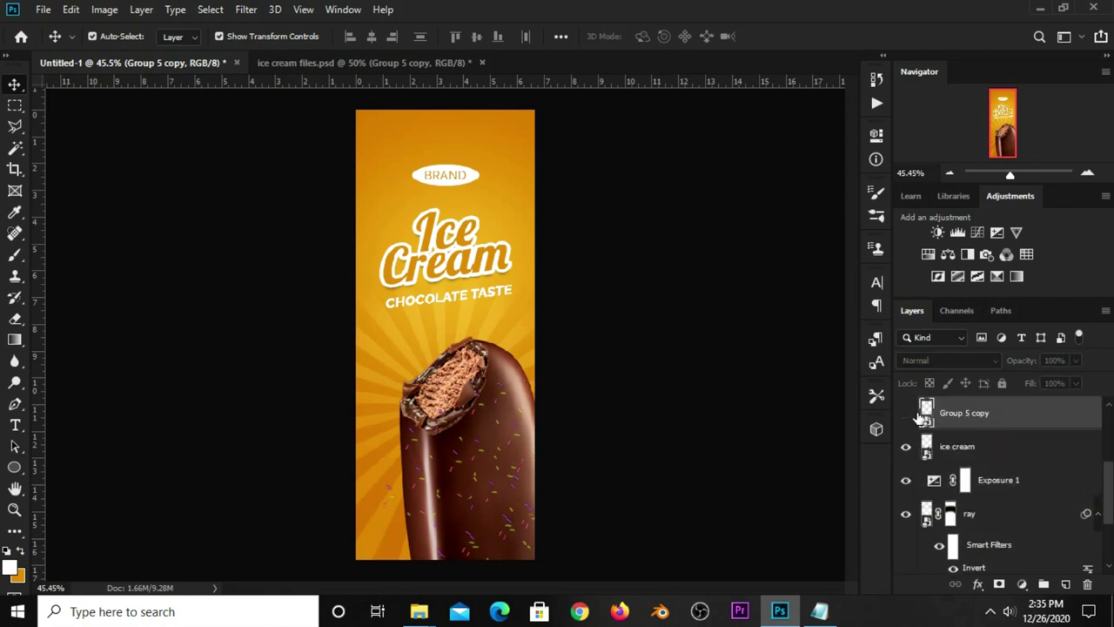
click(907, 414)
click(908, 448)
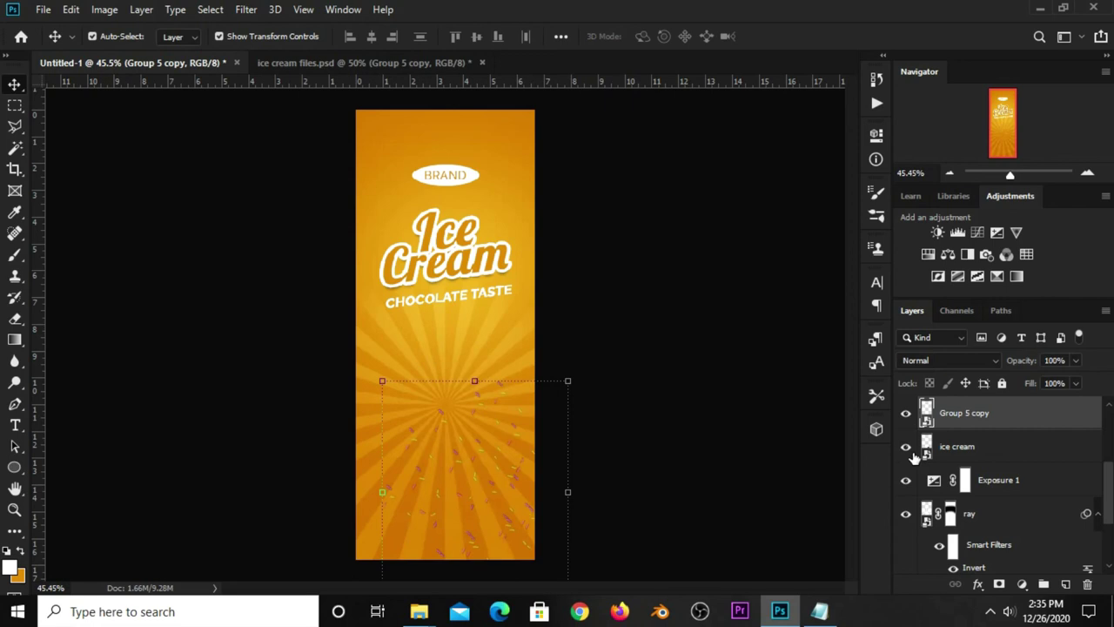
right_click(966, 416)
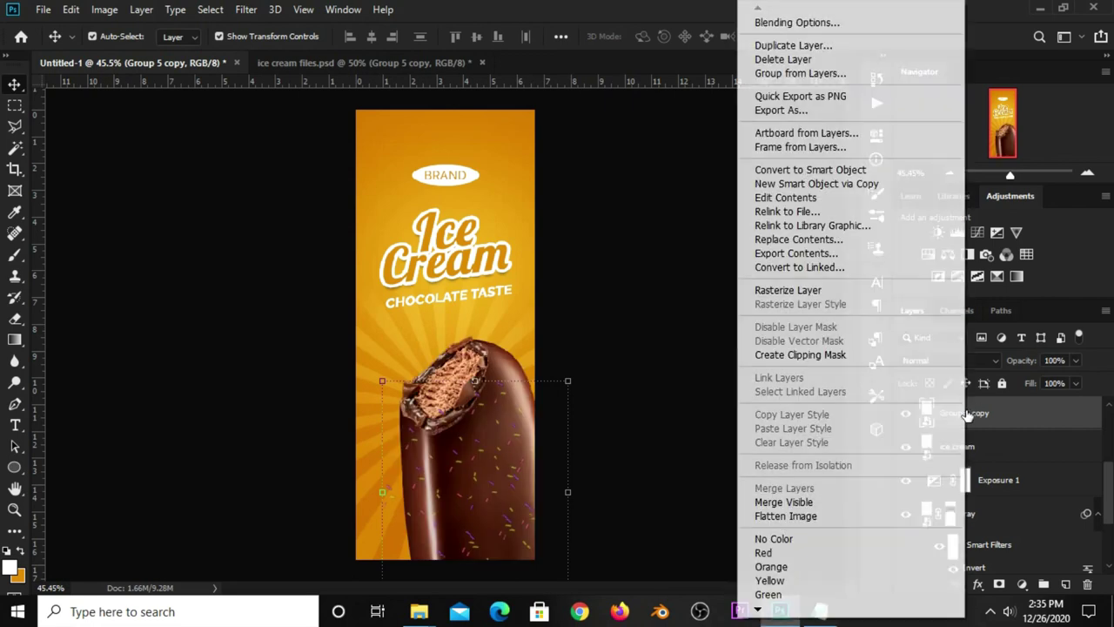
click(790, 355)
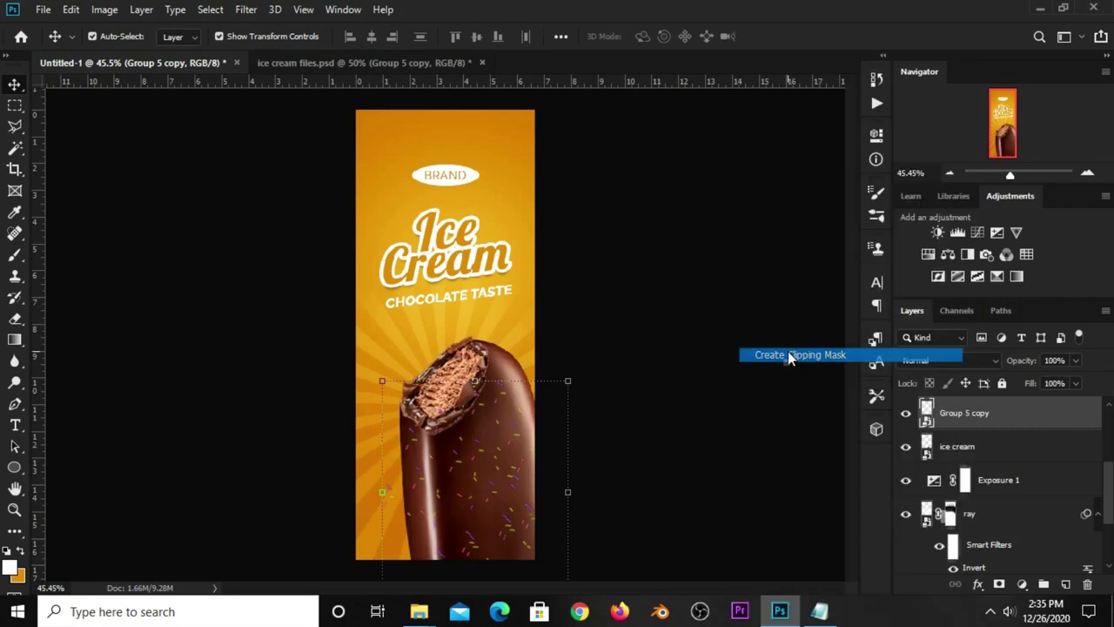
click(711, 387)
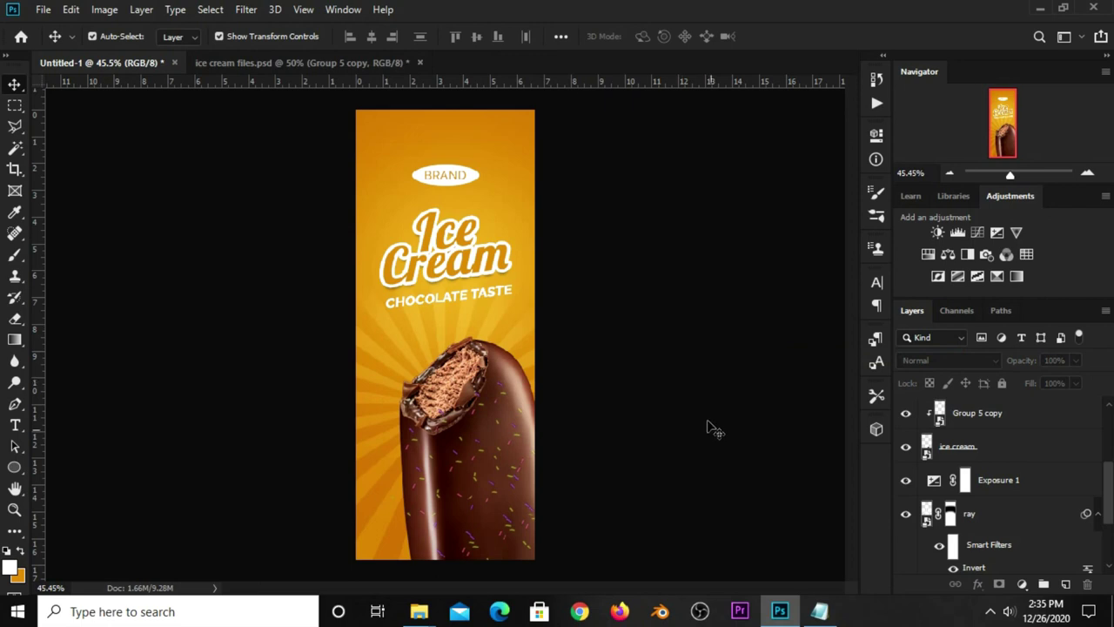
Add a Curves 1 adjustment layer on top that darkens the label
click(1023, 585)
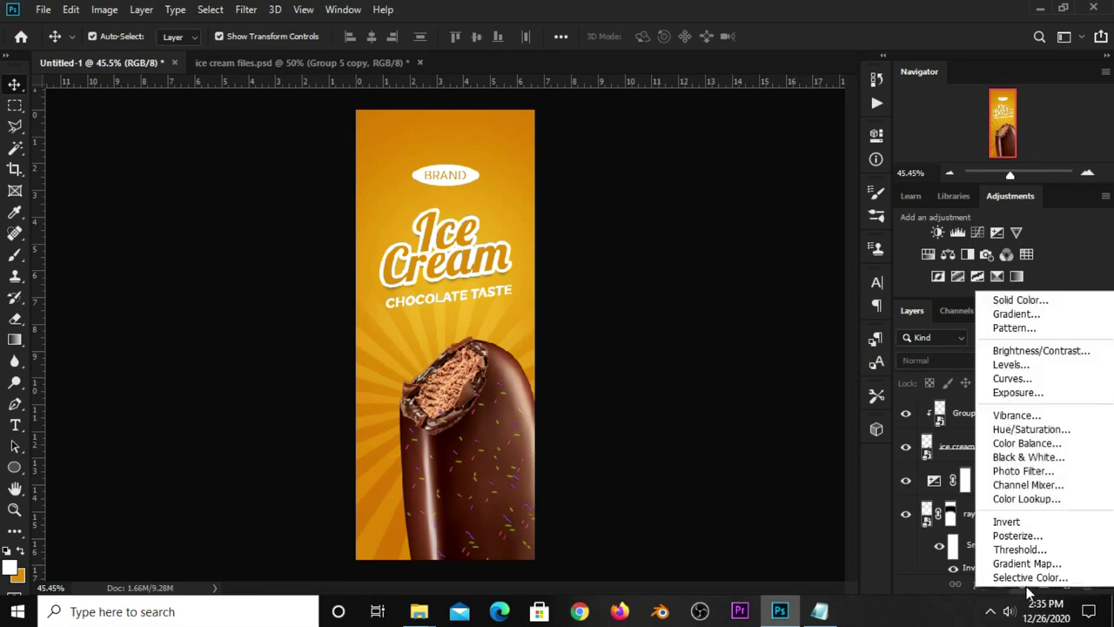
click(1012, 390)
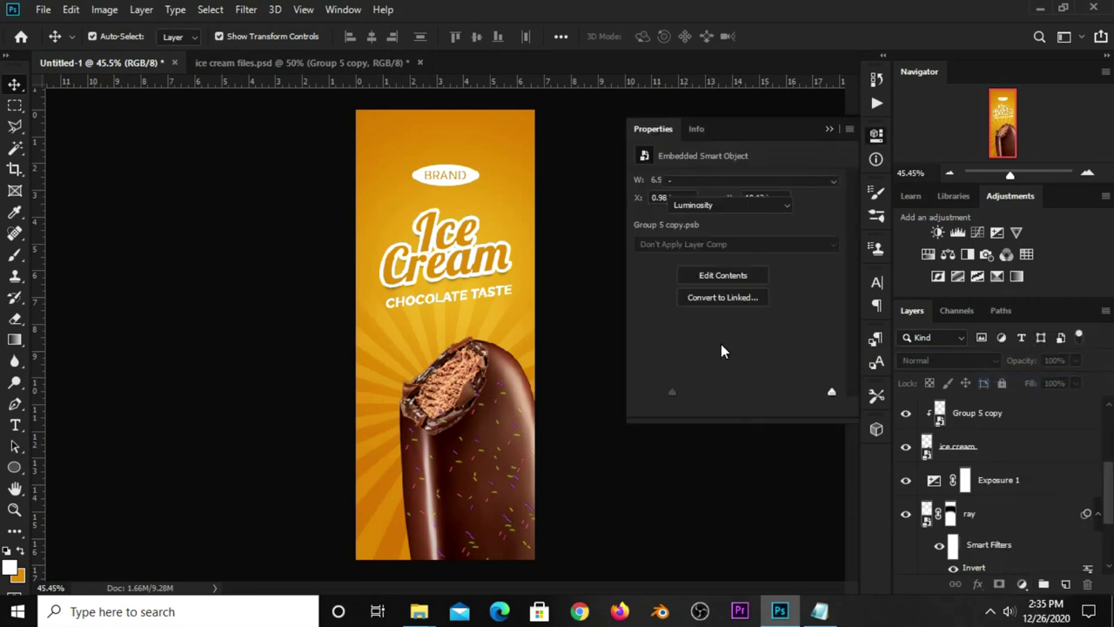
click(727, 338)
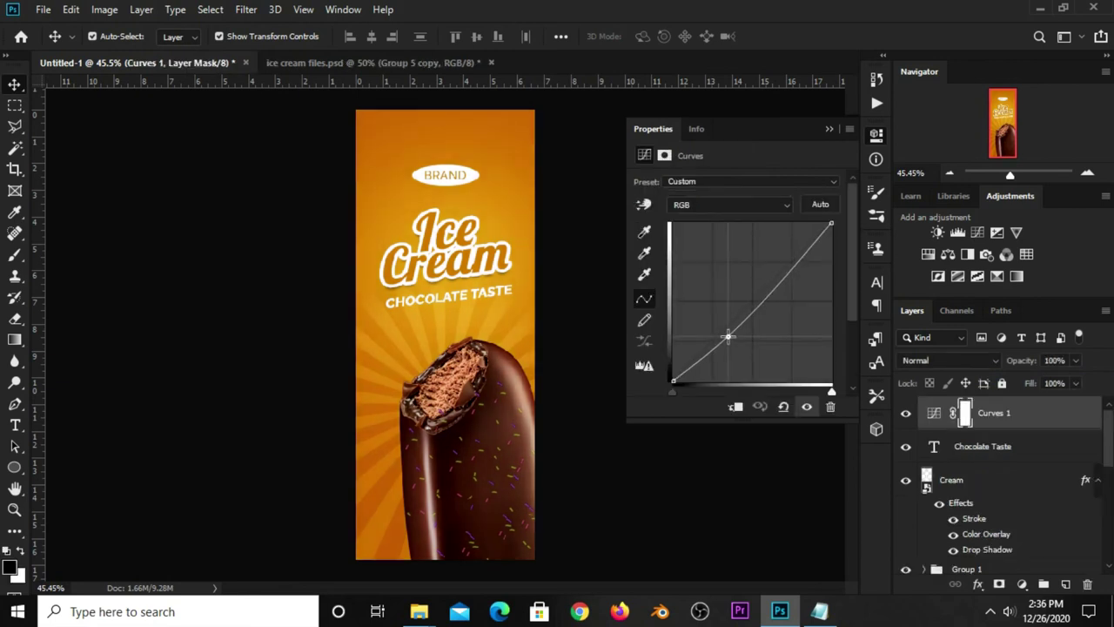
click(815, 164)
click(903, 415)
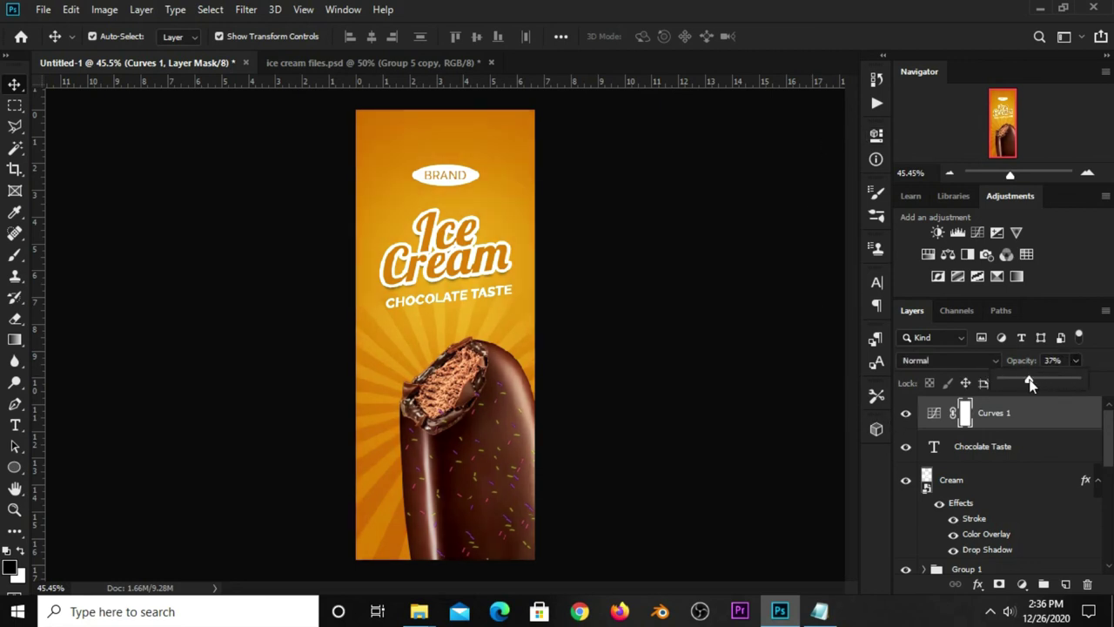
click(823, 434)
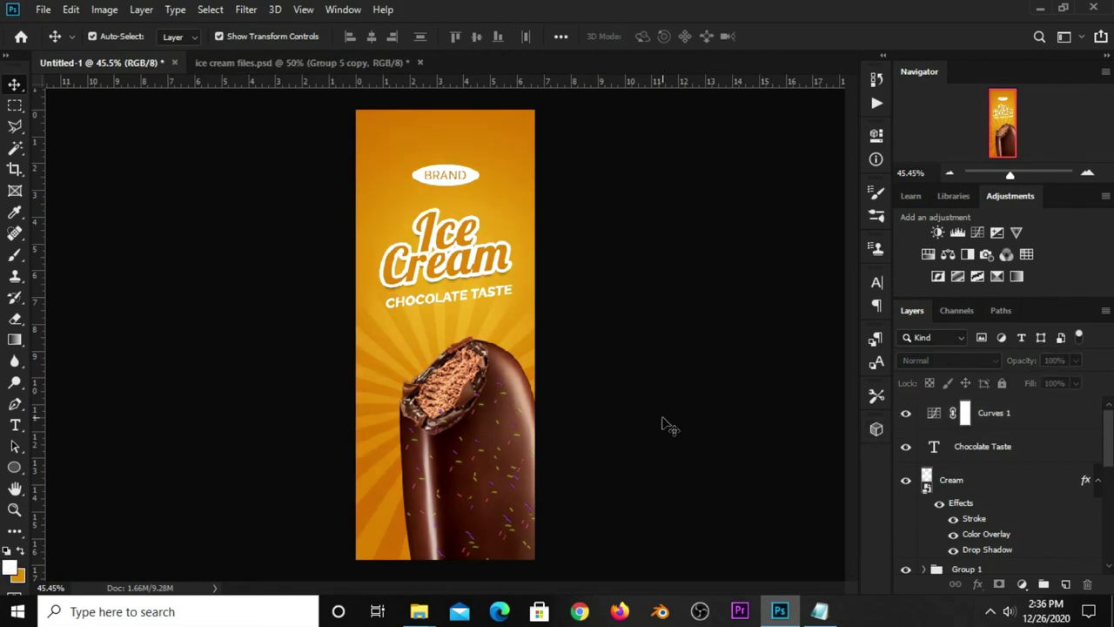
key(ctrl+plus)
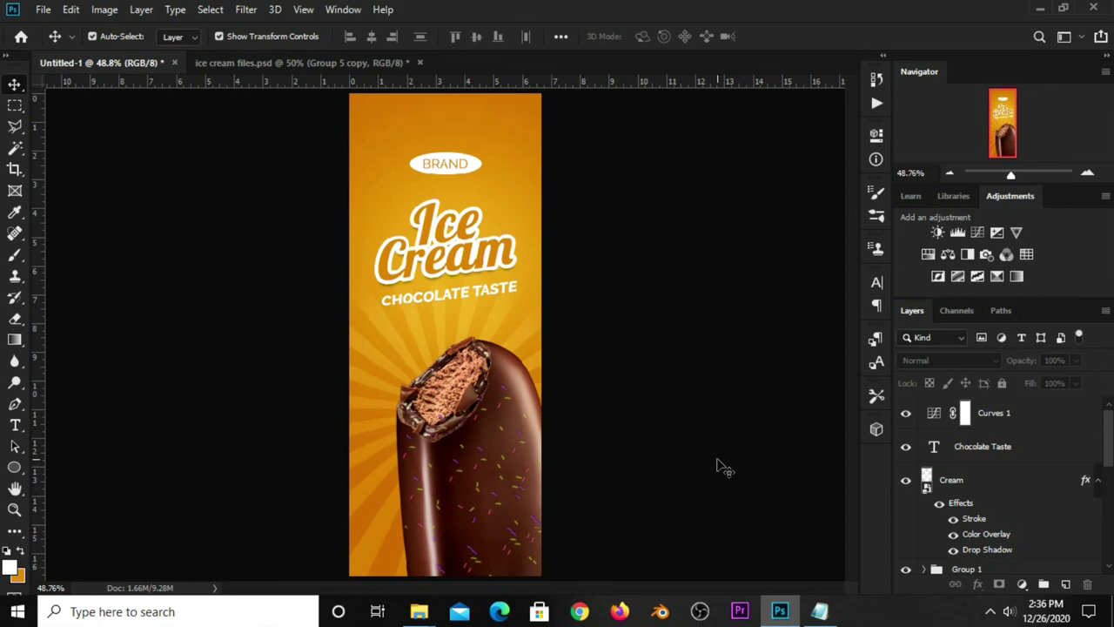
Stamp all visible layers into one merged layer and convert it to a smart object
key(ctrl+alt+shift+e)
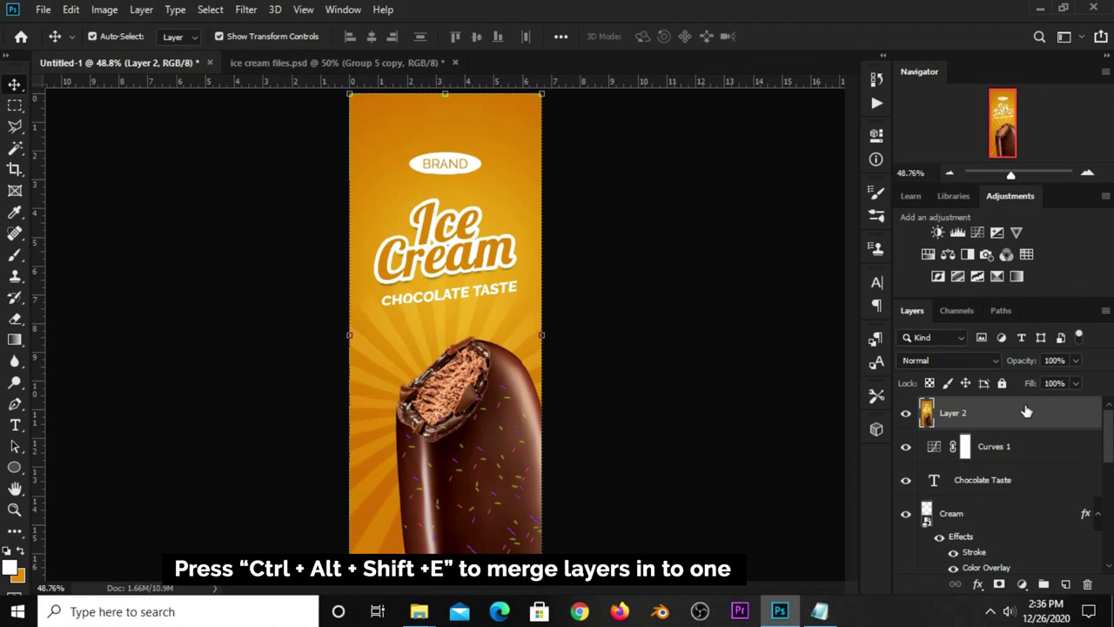
right_click(973, 418)
click(766, 225)
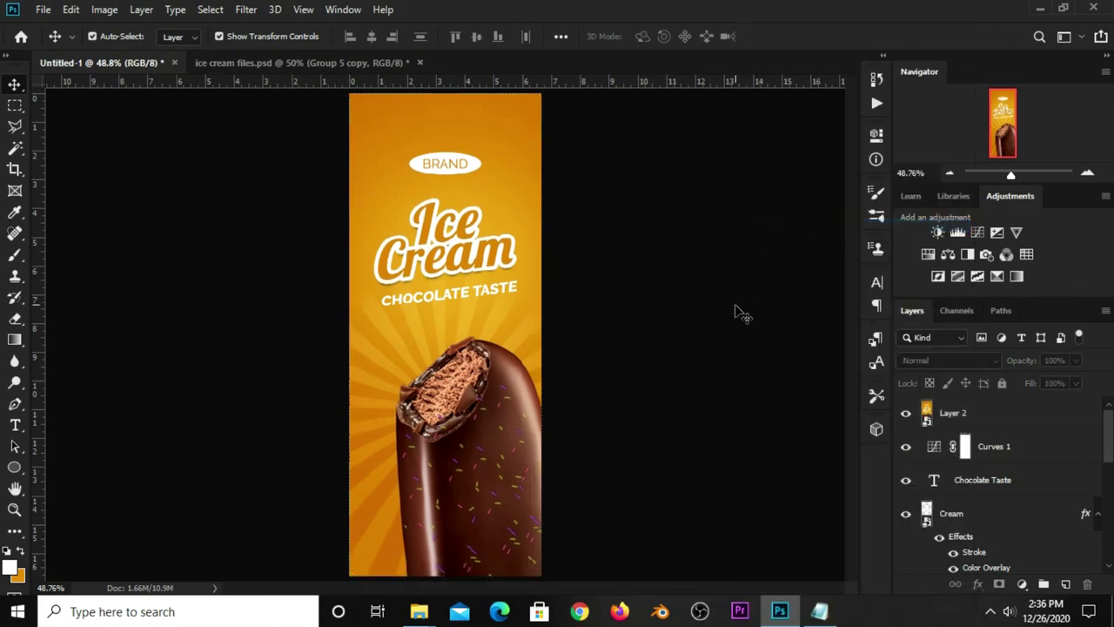
Open Chocolate Packaging.psd from recent files and open its Label Design smart object contents
click(43, 11)
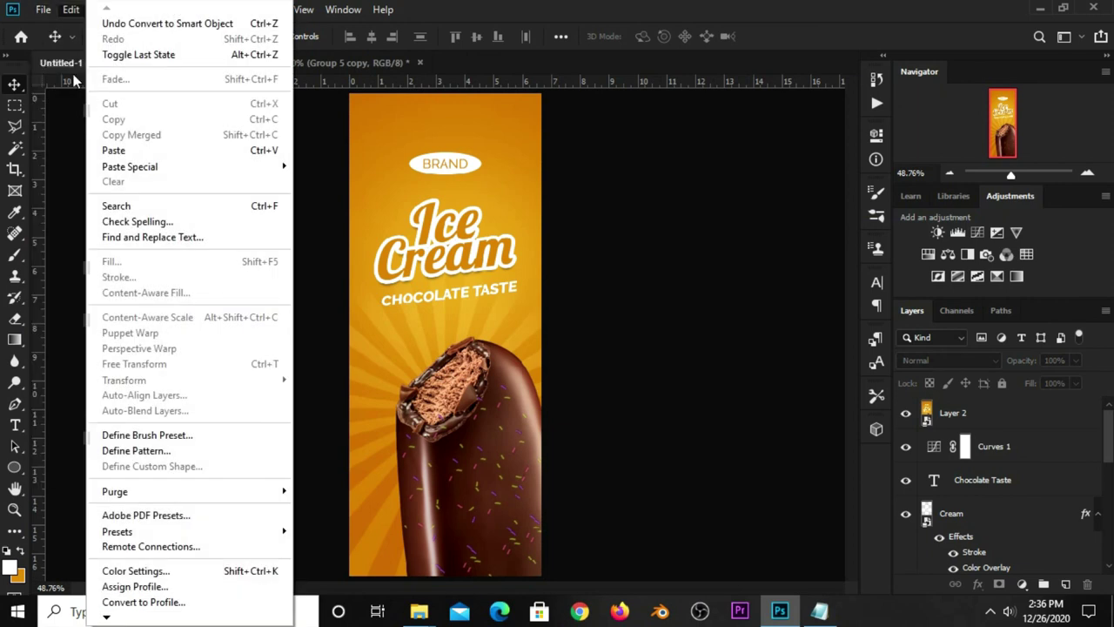
mouse_move(74, 106)
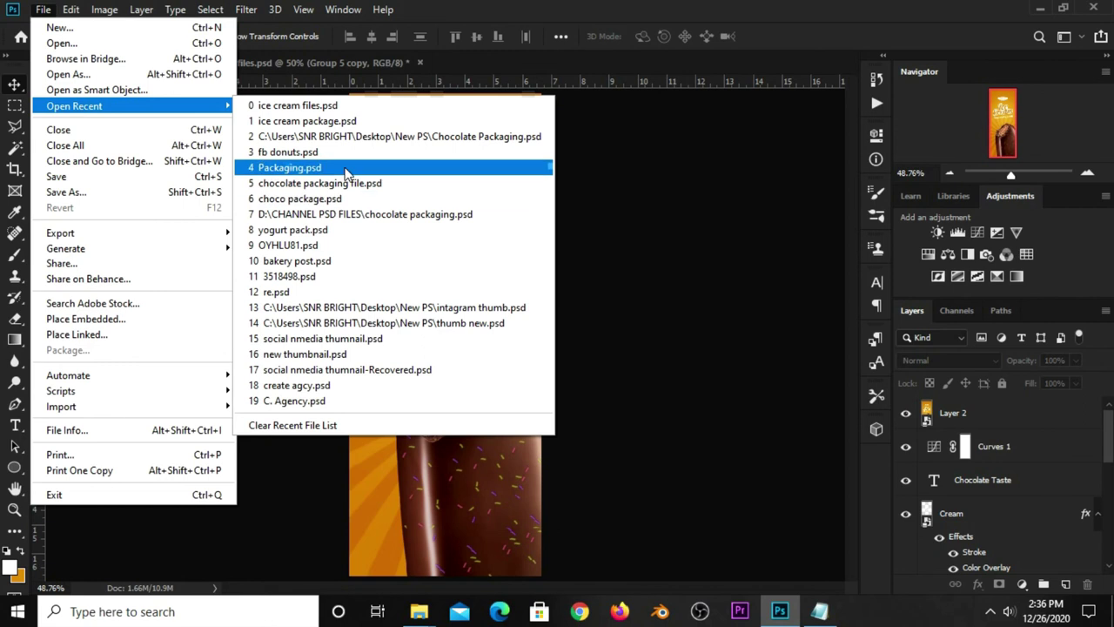
click(357, 136)
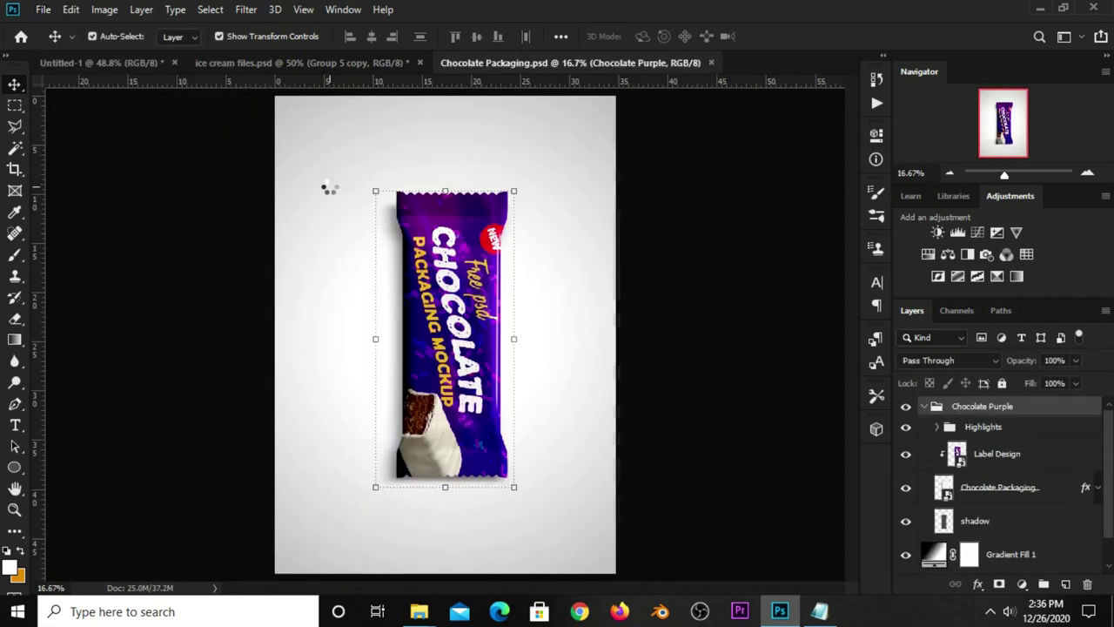
click(910, 460)
click(998, 457)
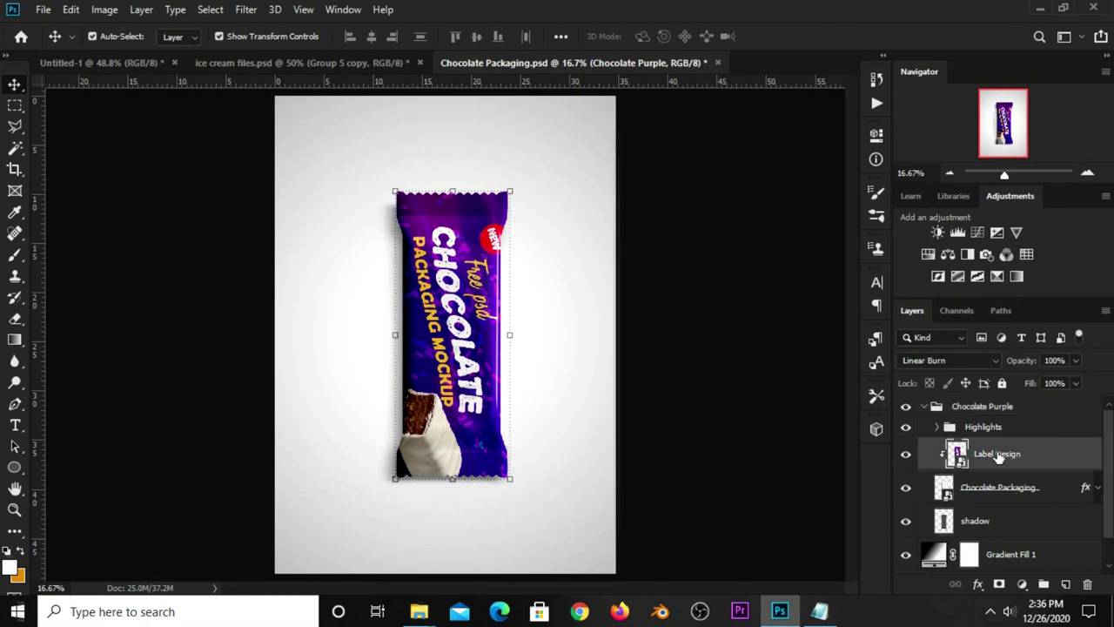
click(922, 407)
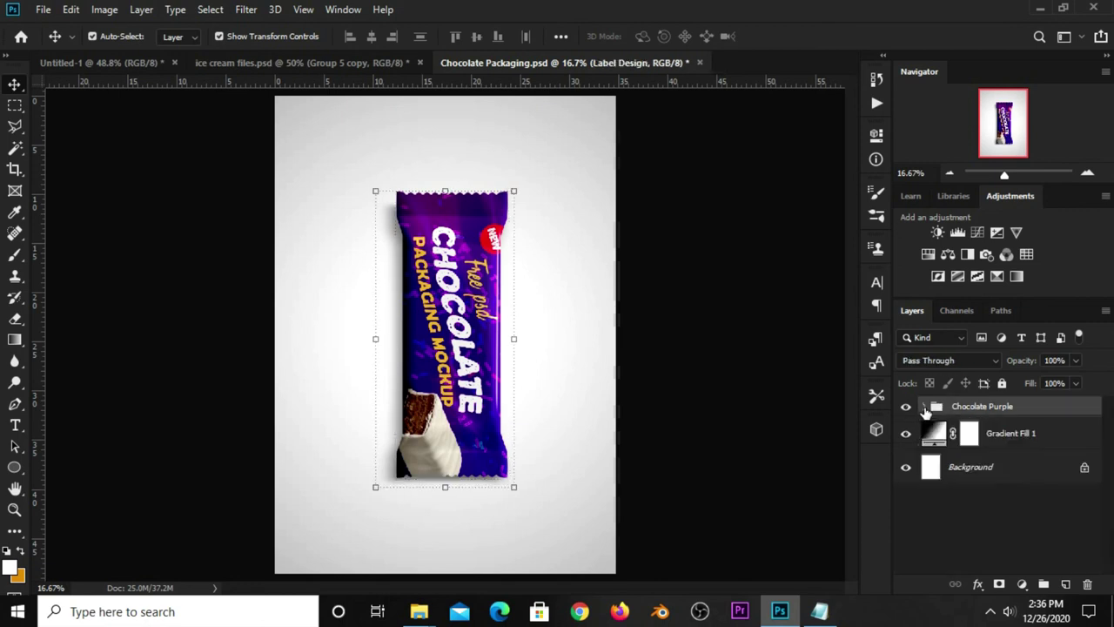
click(923, 407)
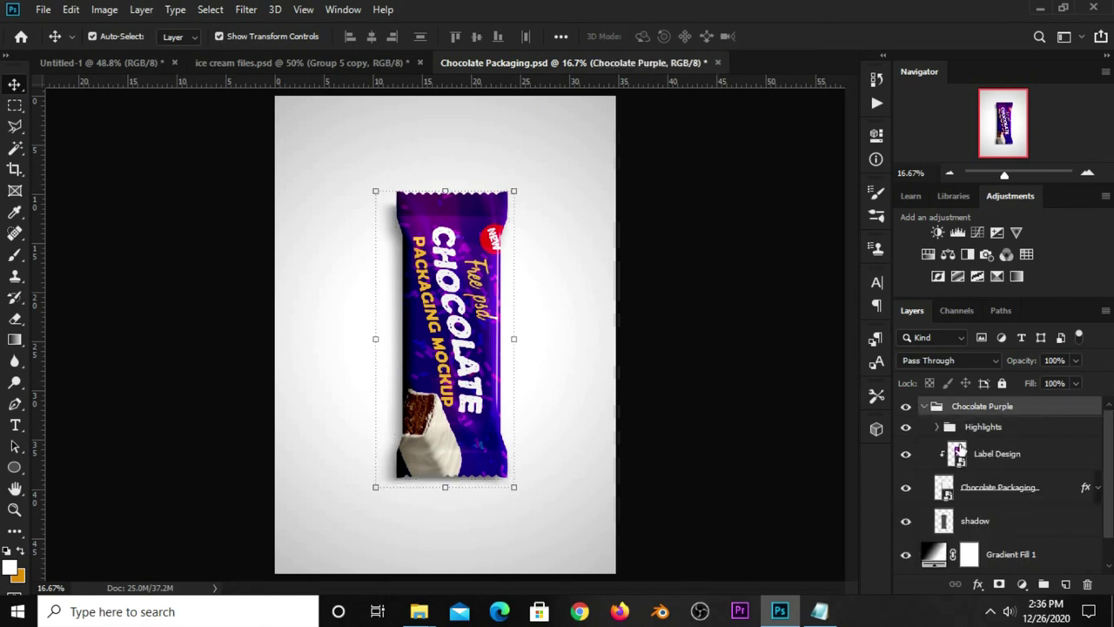
double_click(957, 453)
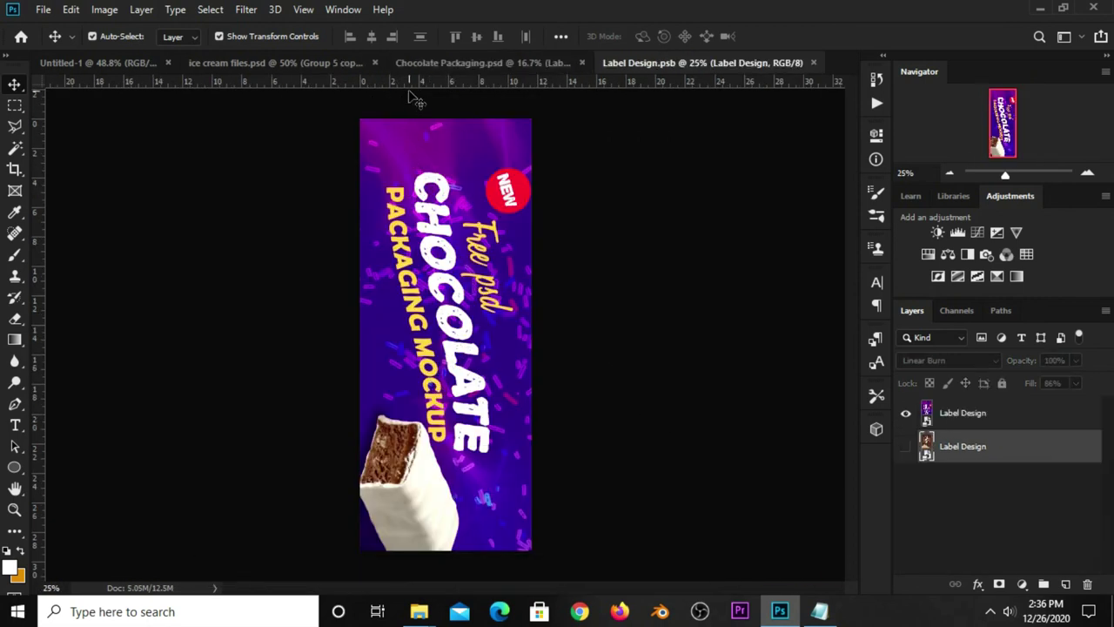
click(287, 66)
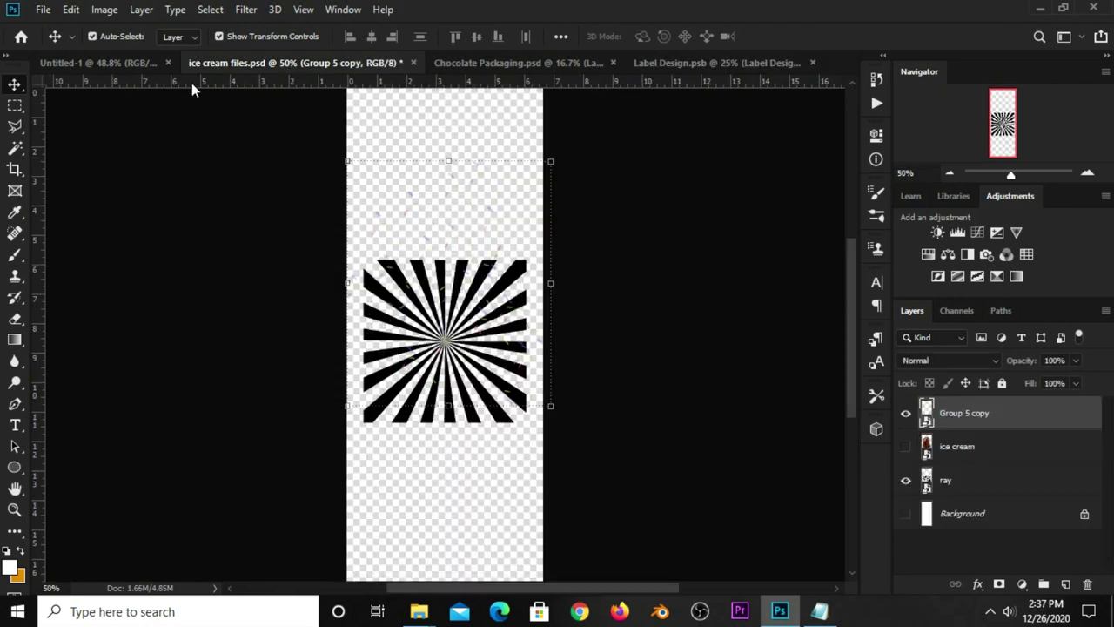
Paste the merged Layer 2 into Label Design.psb above the purple artwork, hiding the purple layer
click(131, 64)
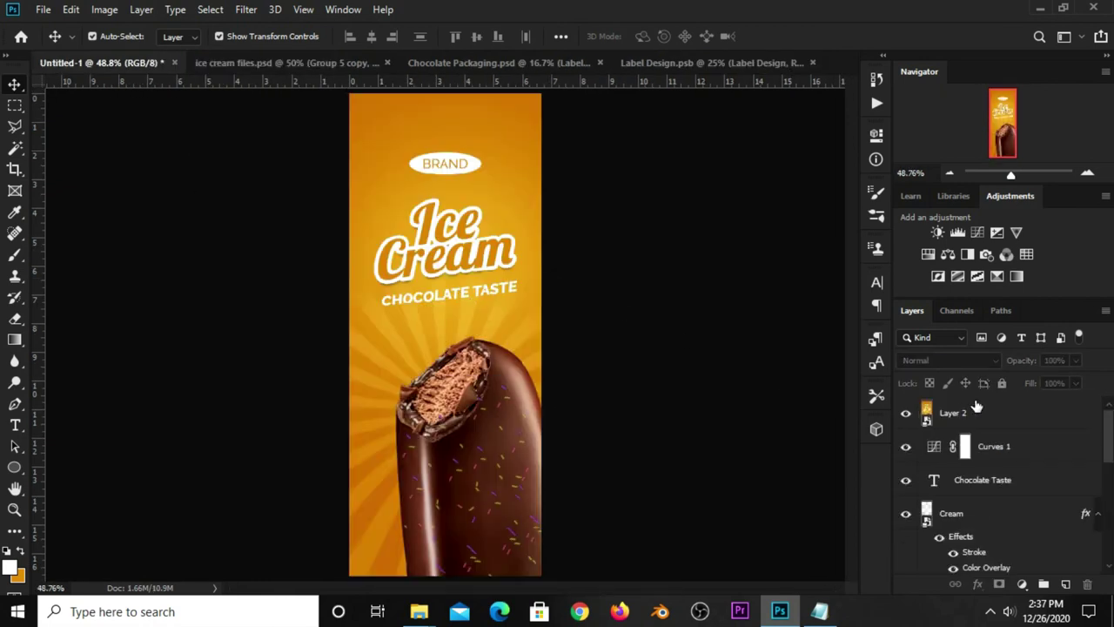
click(976, 409)
key(ctrl+c)
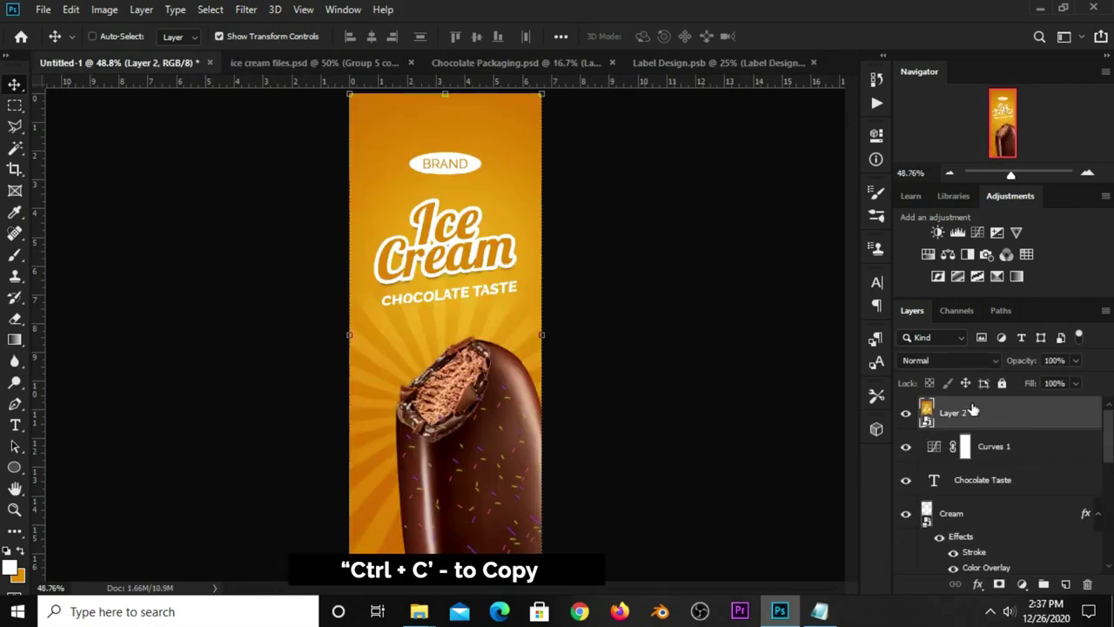
click(722, 59)
key(ctrl+v)
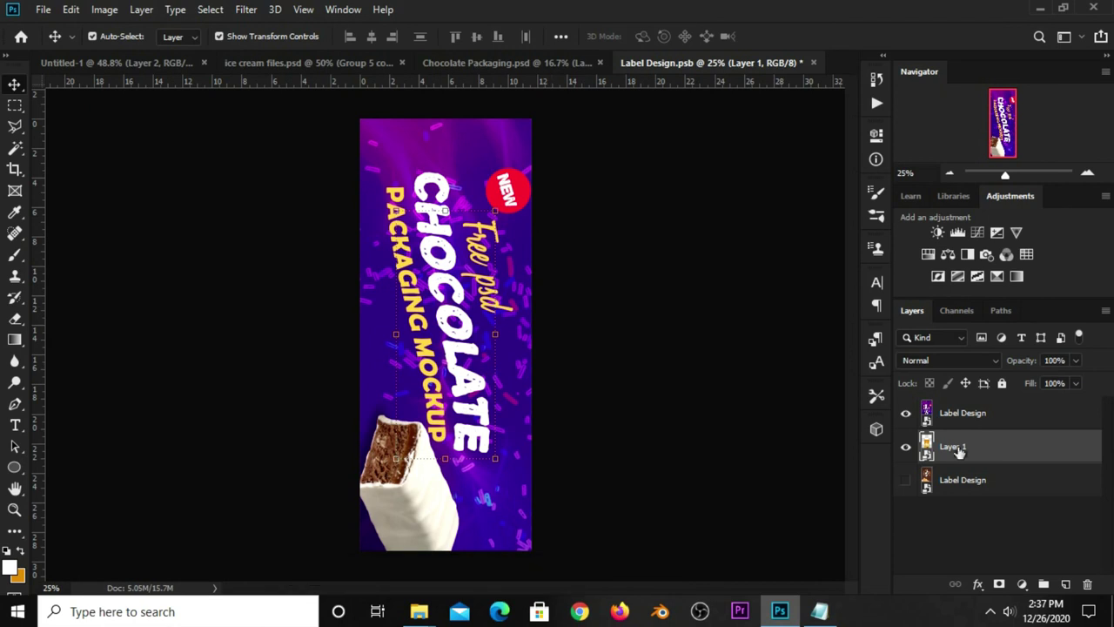
drag(957, 448, 952, 409)
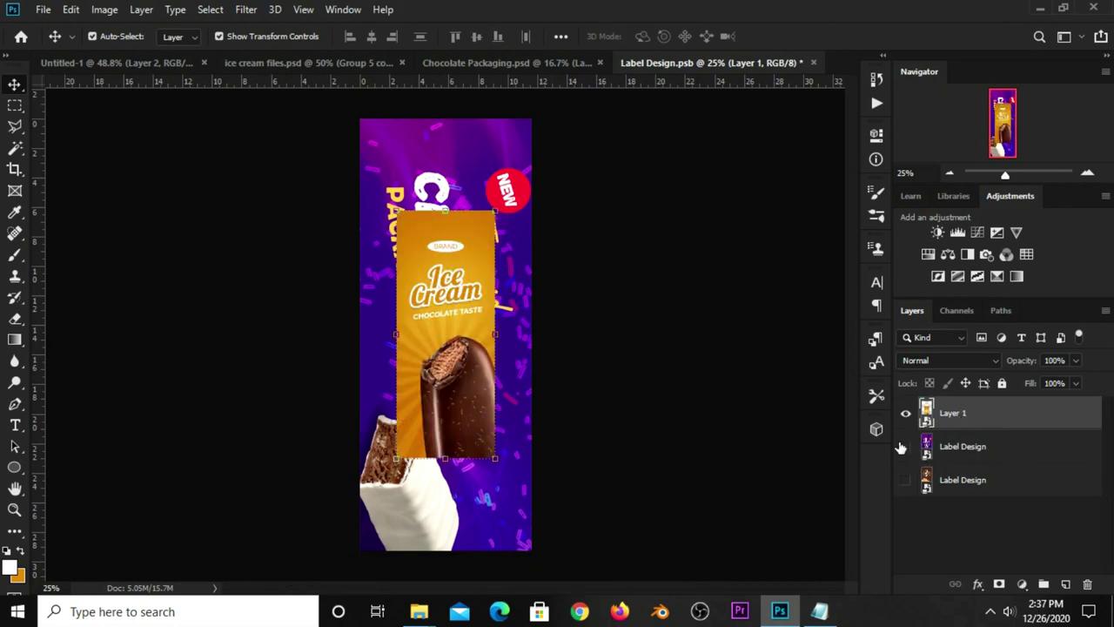
click(904, 446)
Stretch the pasted ice cream label to fill the whole Label Design canvas
drag(445, 213, 444, 119)
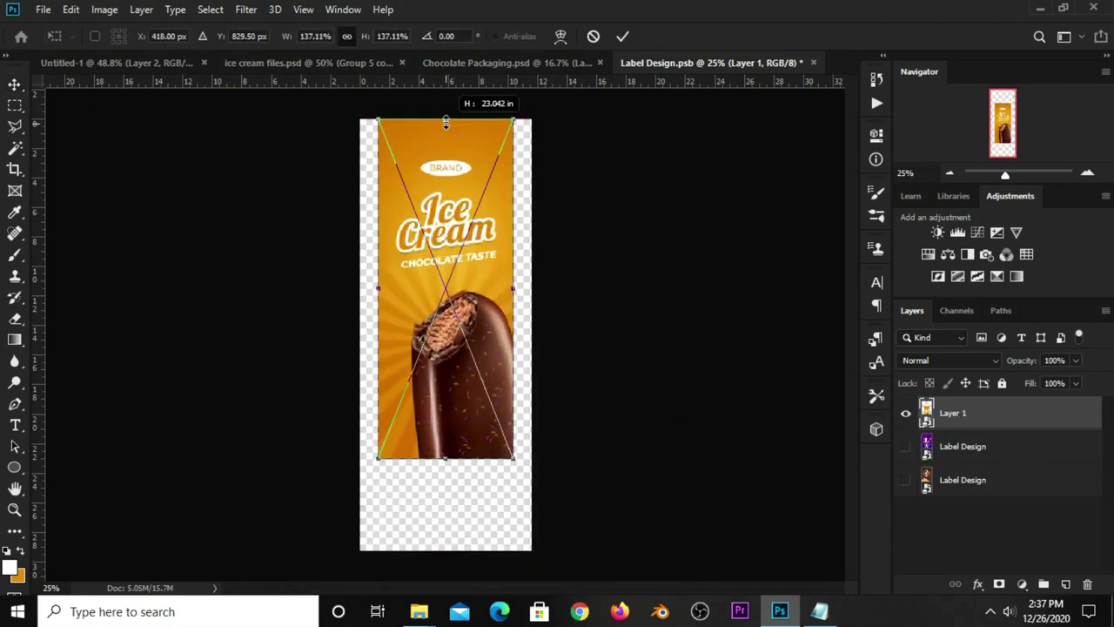
drag(442, 460, 456, 554)
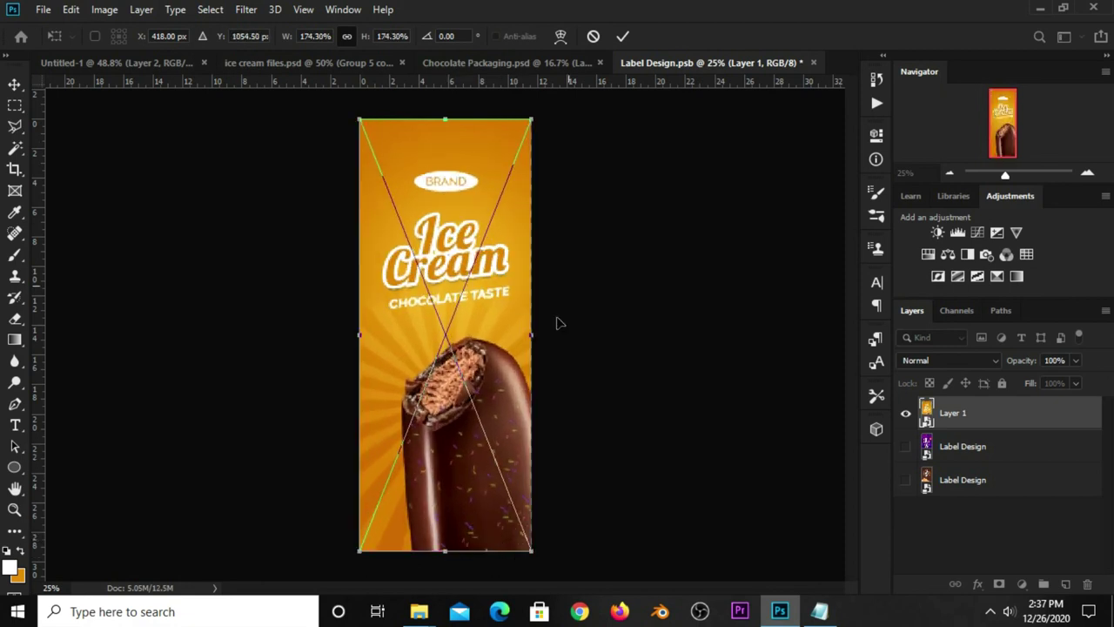
click(621, 38)
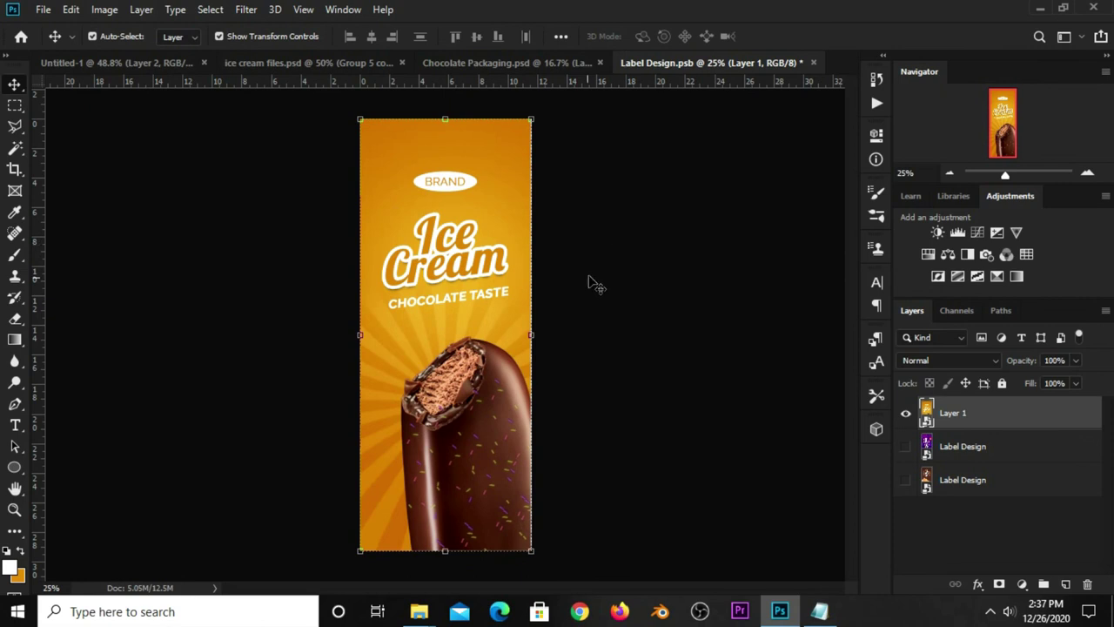
drag(532, 333, 539, 344)
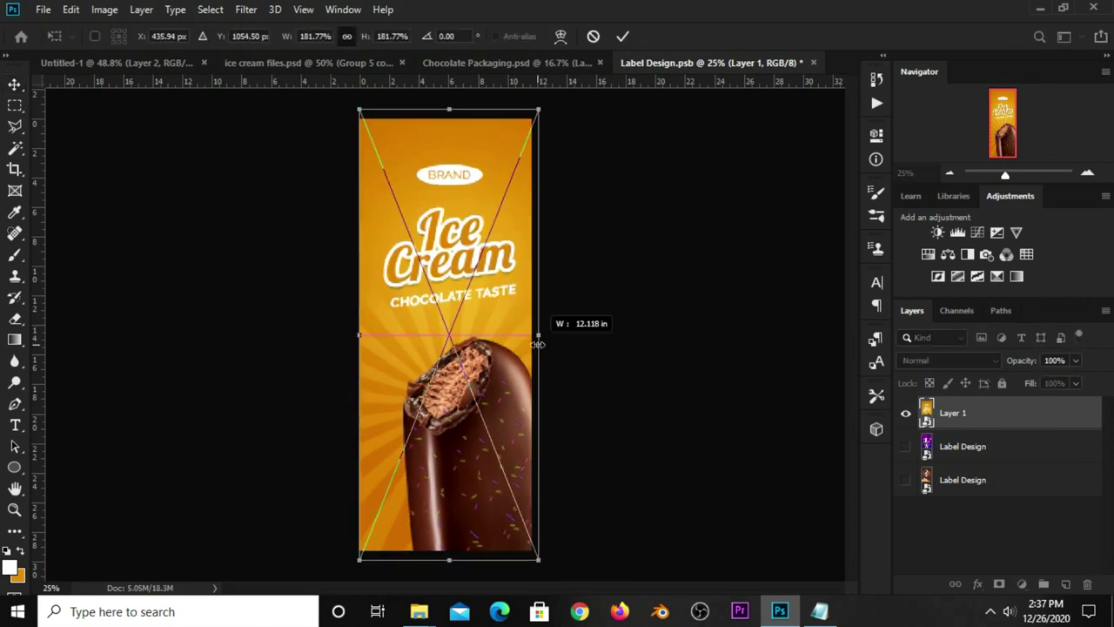
drag(539, 111, 539, 115)
key(Return)
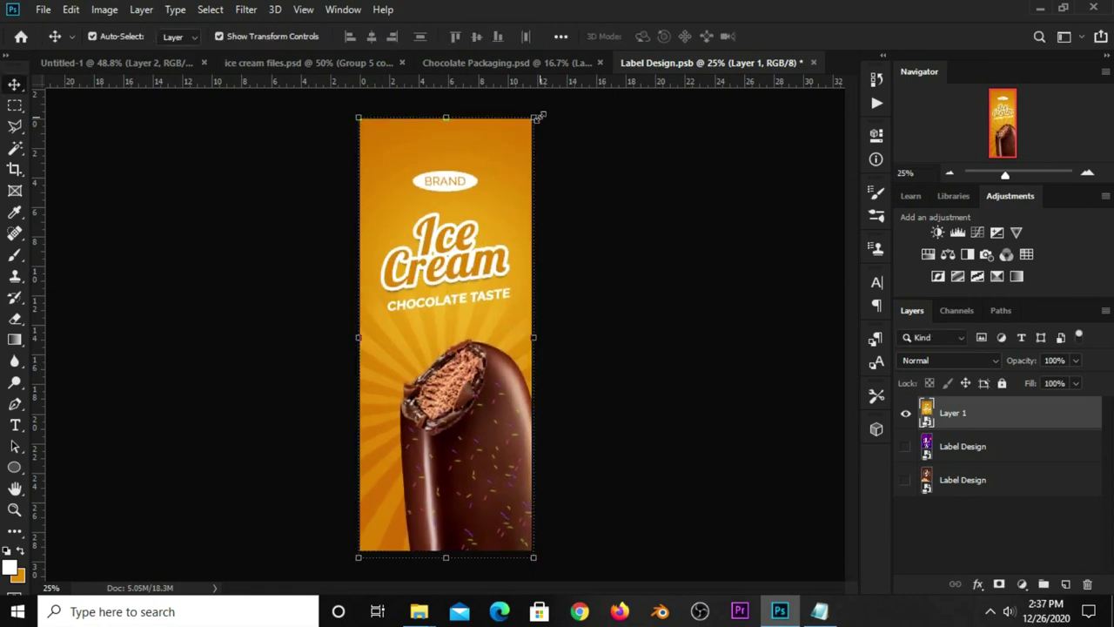
click(599, 176)
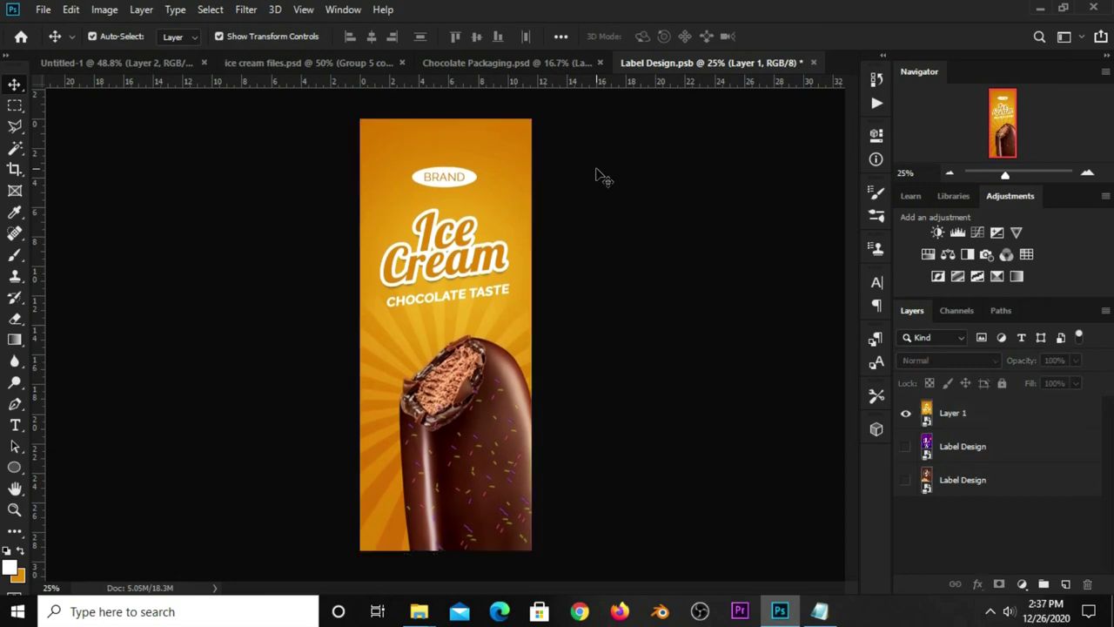
Save and close Label Design.psb, then zoom in on the Chocolate Packaging wrapper
click(813, 63)
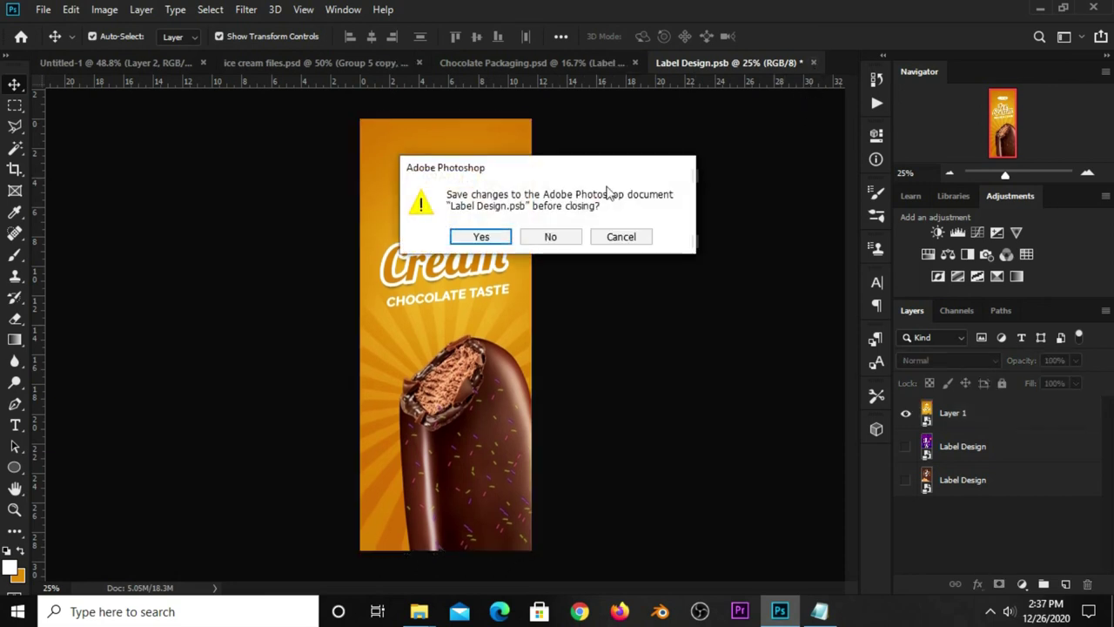
click(467, 235)
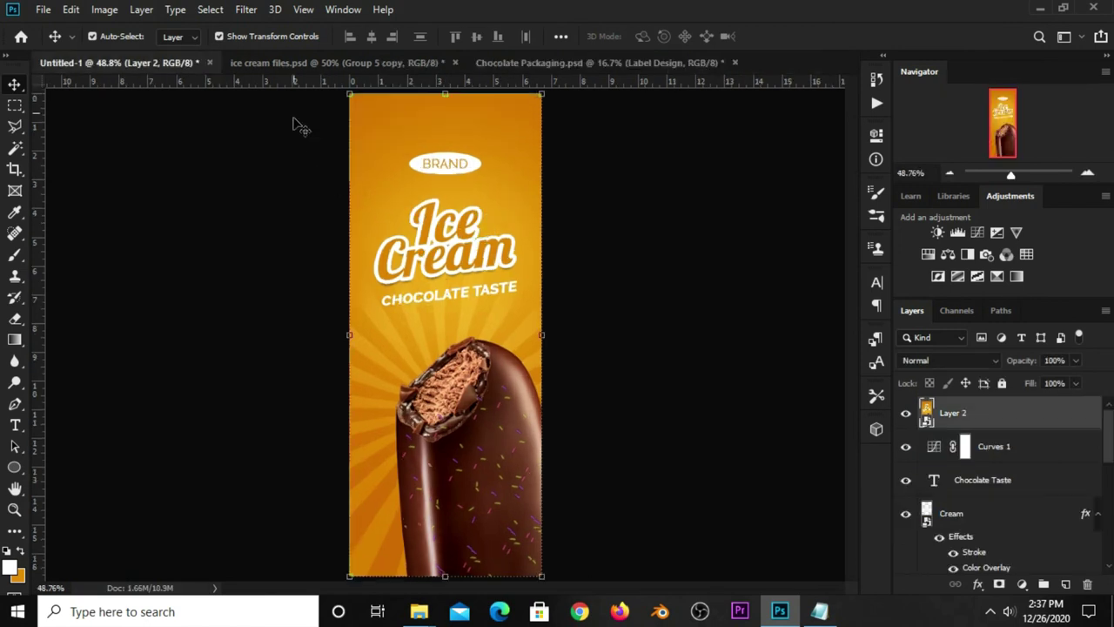
click(511, 64)
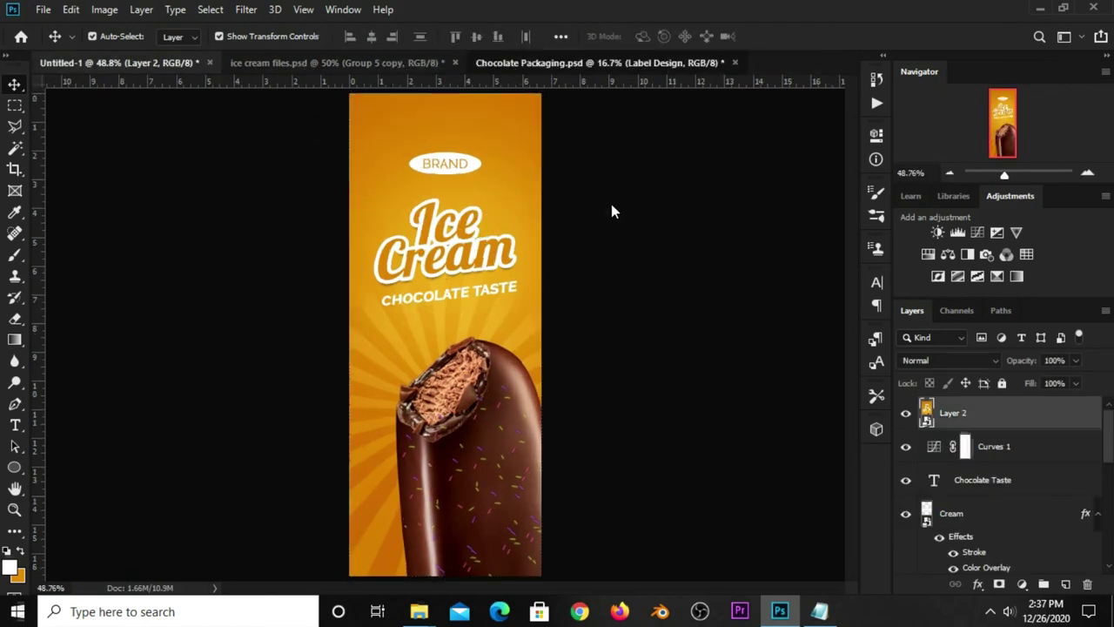
click(703, 235)
scroll(703, 235, up, 1)
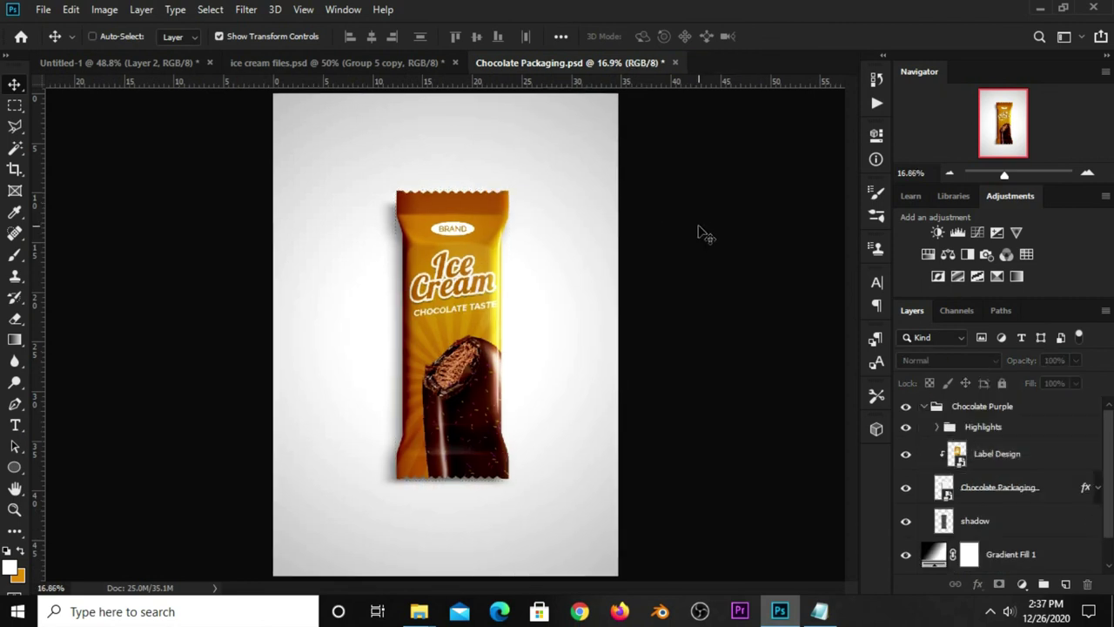
key(ctrl+plus)
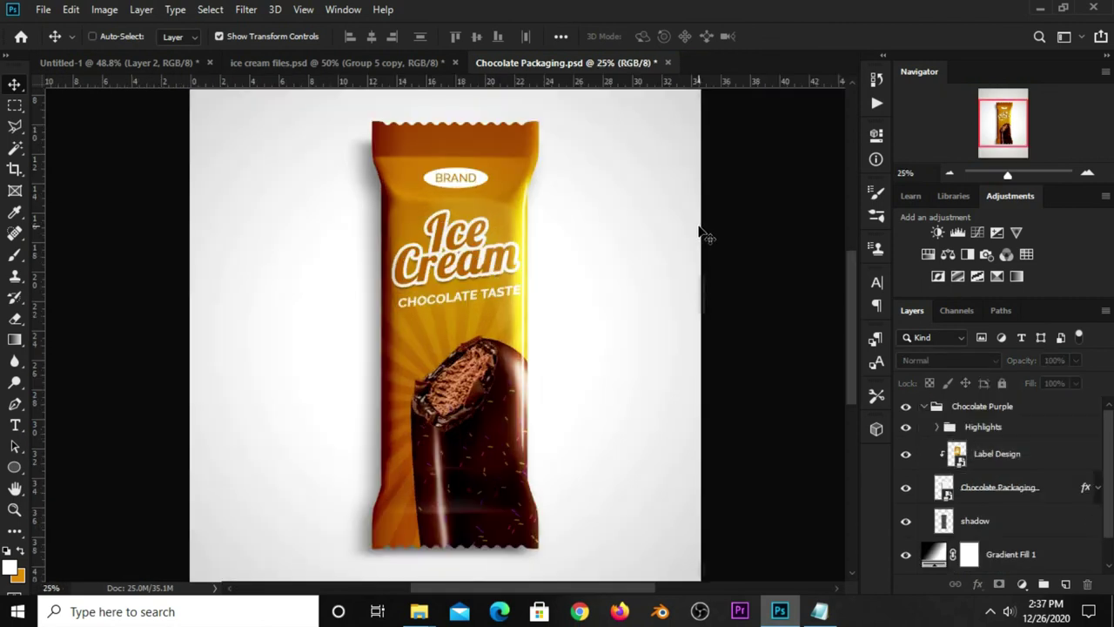